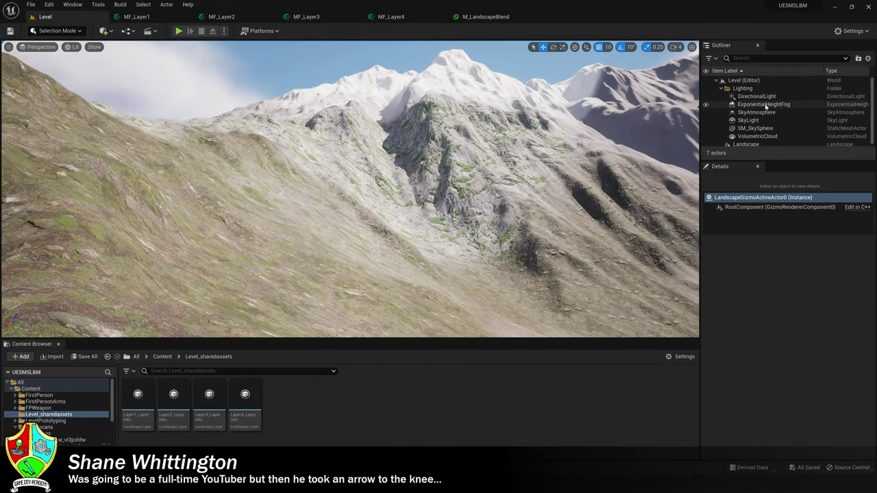
{"action": "left_click", "coordinate": [764, 105]}
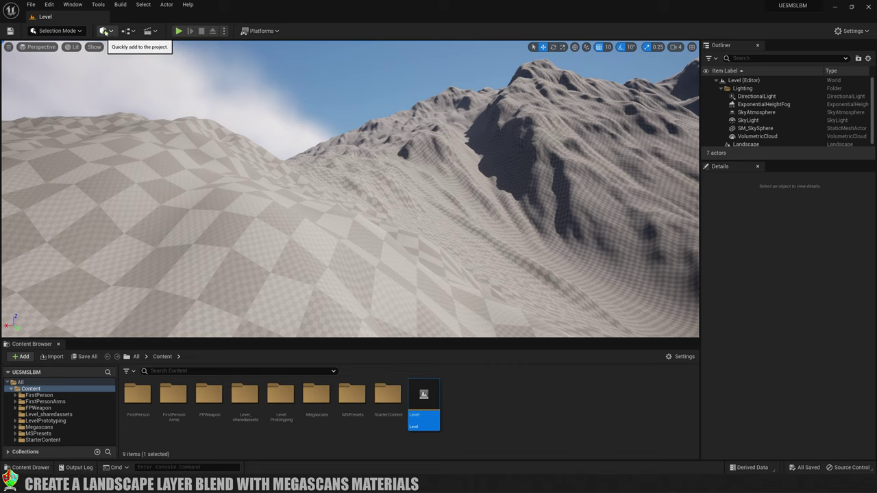
Open Quixel Bridge and search its asset library for snow.
{"action": "left_click", "coordinate": [104, 32]}
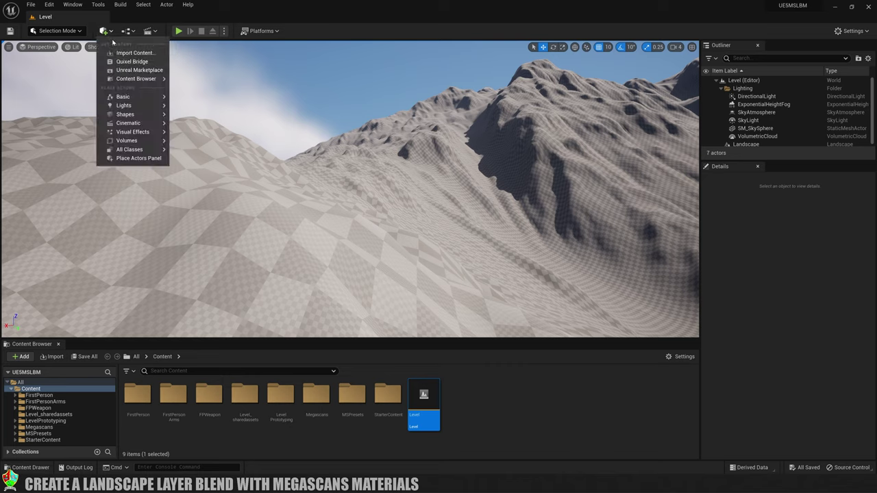
{"action": "left_click", "coordinate": [132, 62]}
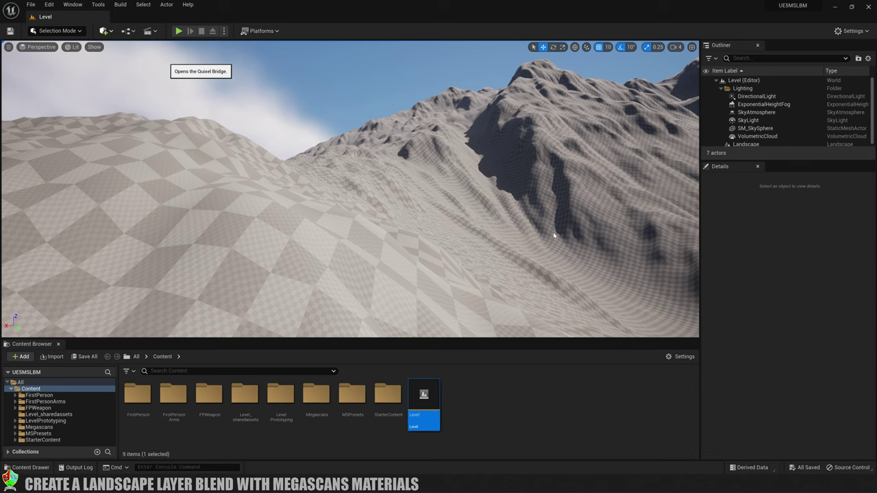
{"action": "left_click_drag", "start_coordinate": [552, 266], "coordinate": [647, 351]}
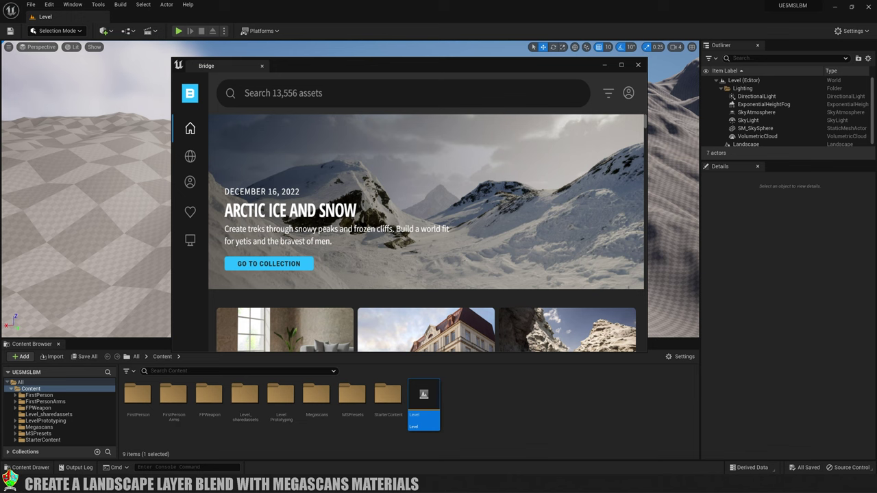
{"action": "left_click", "coordinate": [349, 93]}
{"action": "type", "text": "s"}
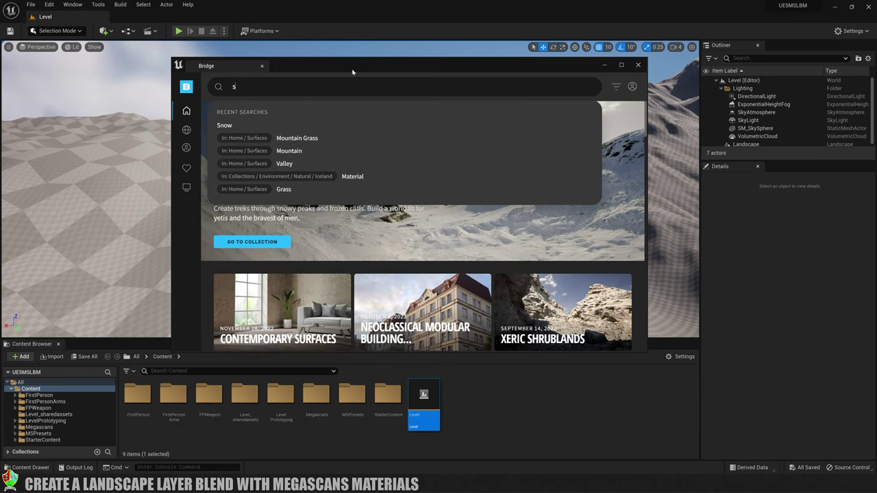
{"action": "type", "text": "now"}
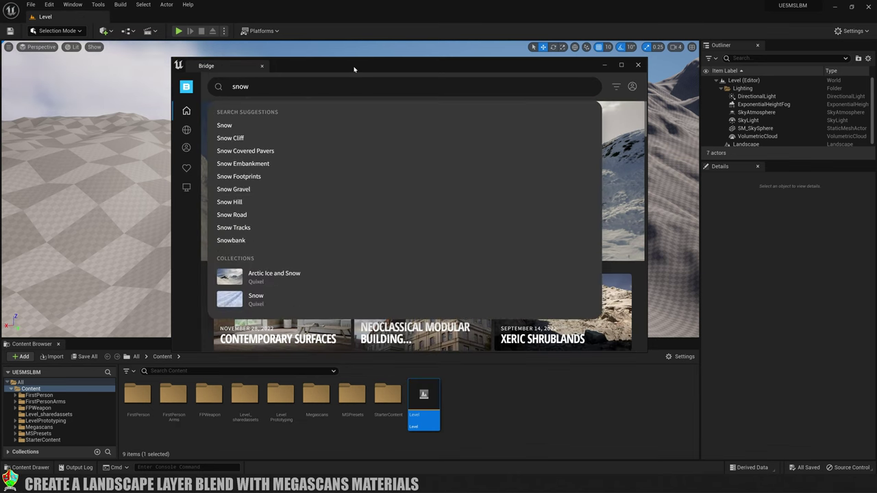
{"action": "key", "text": "Return"}
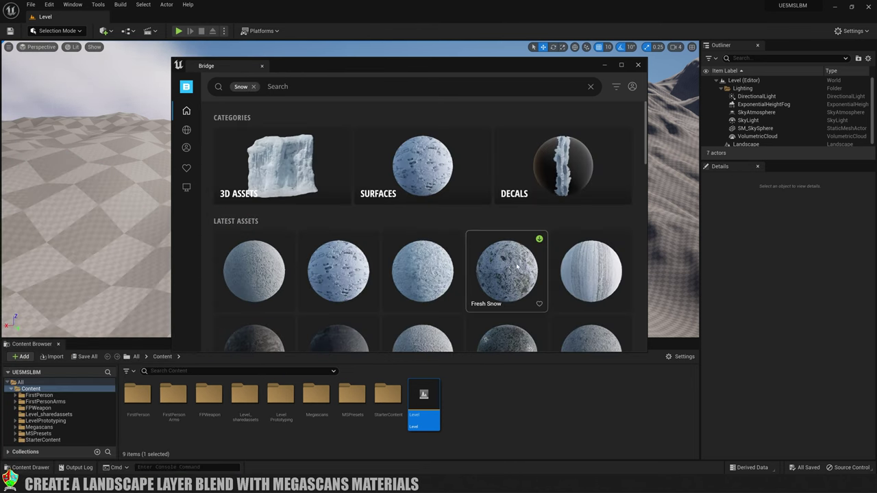
Download the Fresh Snow surface at Medium Quality and add it to the project.
{"action": "left_click", "coordinate": [517, 267]}
{"action": "left_click", "coordinate": [507, 272]}
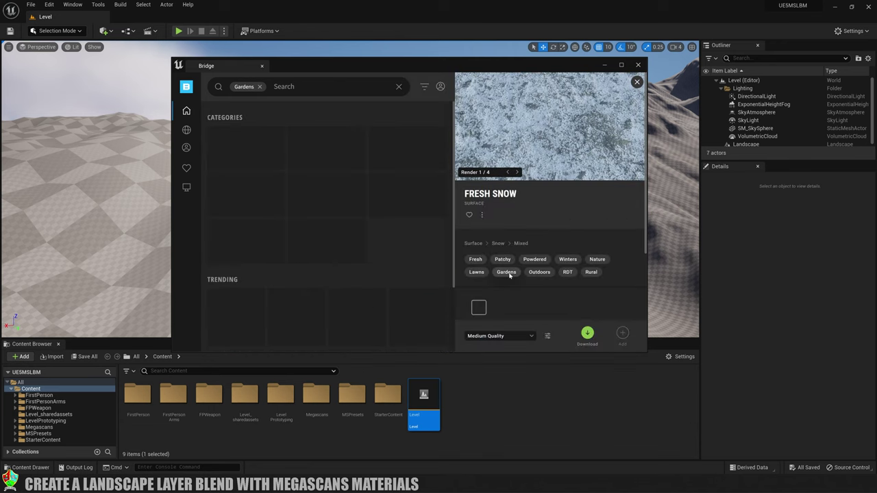
{"action": "scroll", "coordinate": [548, 302], "scroll_direction": "down", "scroll_amount": 1}
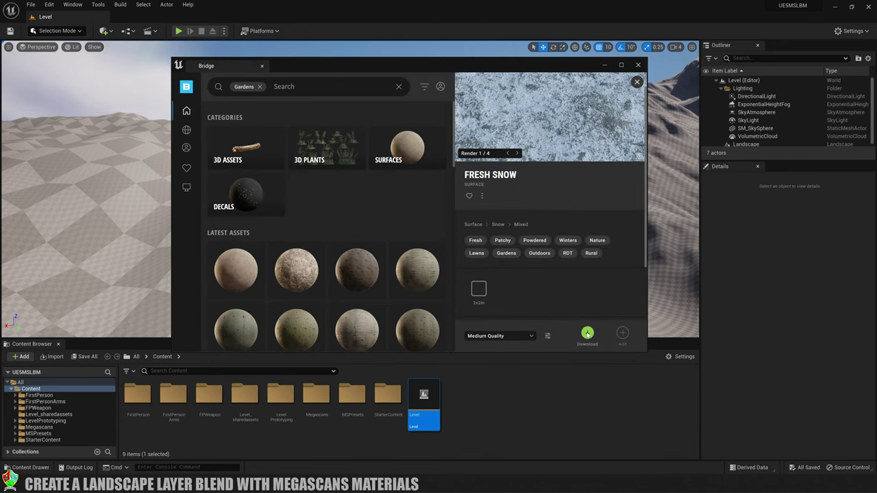
{"action": "left_click", "coordinate": [587, 333]}
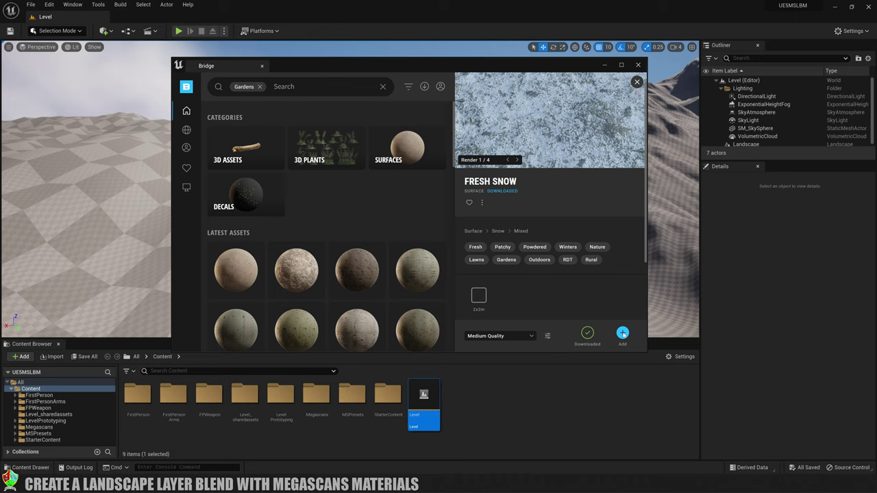
{"action": "left_click", "coordinate": [622, 333]}
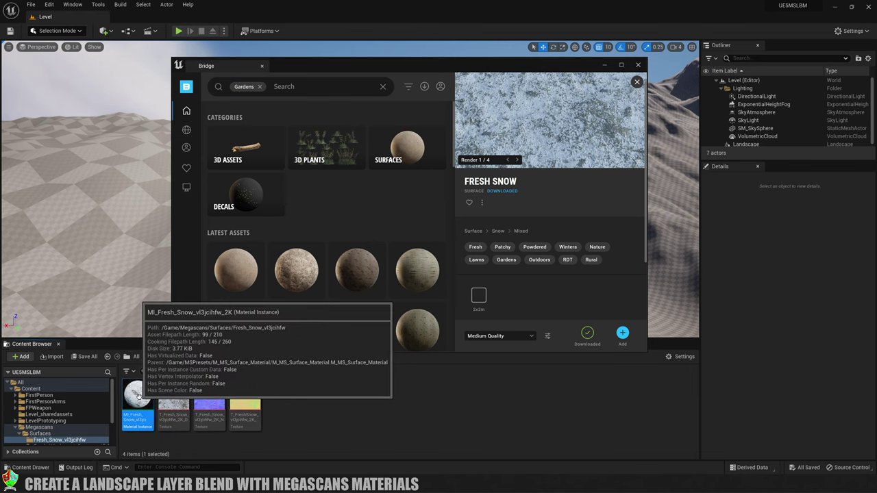
Look over the imported Fresh Snow textures and close Quixel Bridge.
{"action": "left_click", "coordinate": [209, 403]}
{"action": "left_click", "coordinate": [244, 402]}
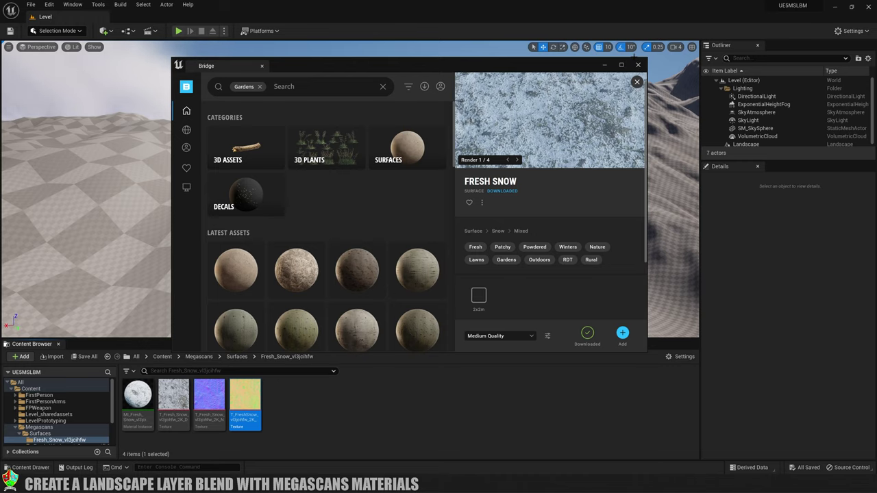
{"action": "left_click", "coordinate": [638, 65]}
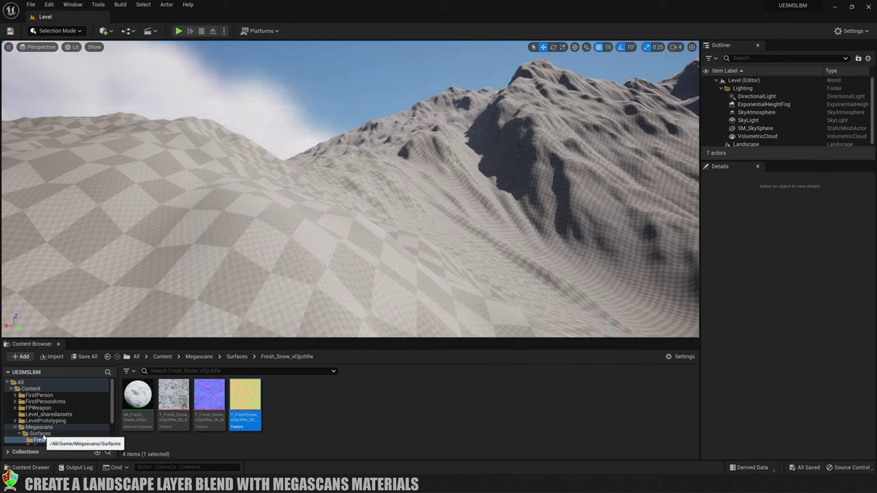
Open the Megascans Surfaces folder and go through its surface folders from Fresh Snow to Wild Mossy Grass.
{"action": "left_click", "coordinate": [40, 434]}
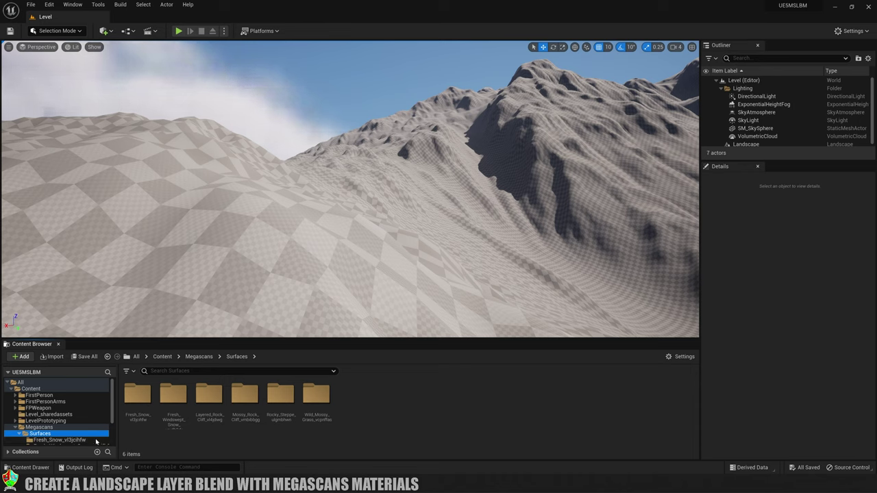
{"action": "left_click", "coordinate": [137, 398]}
{"action": "left_click", "coordinate": [173, 397]}
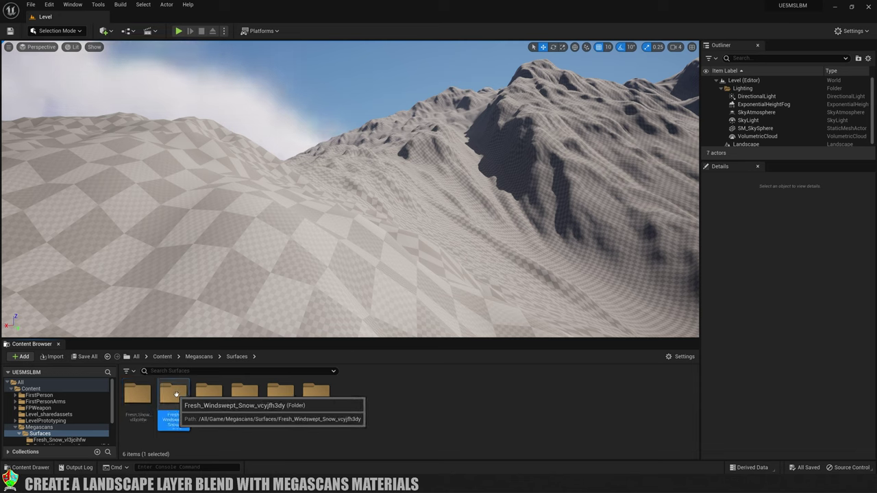
{"action": "left_click", "coordinate": [215, 396]}
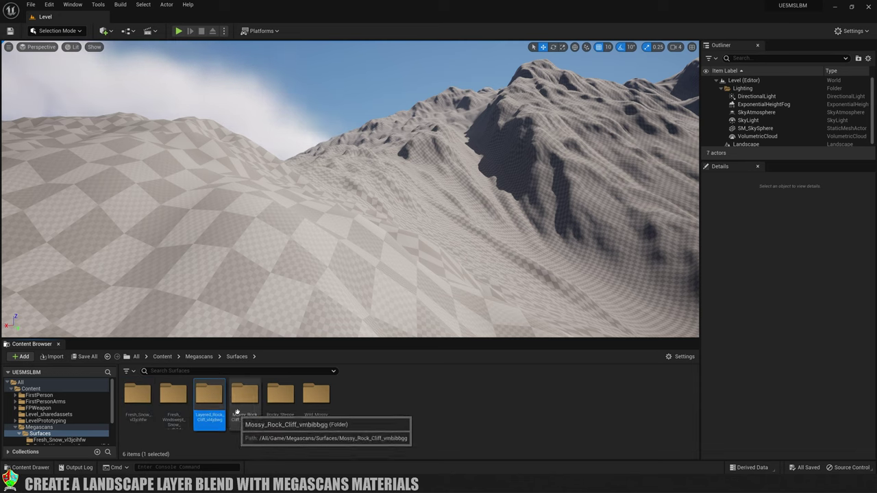
{"action": "left_click", "coordinate": [247, 396]}
{"action": "left_click", "coordinate": [281, 396]}
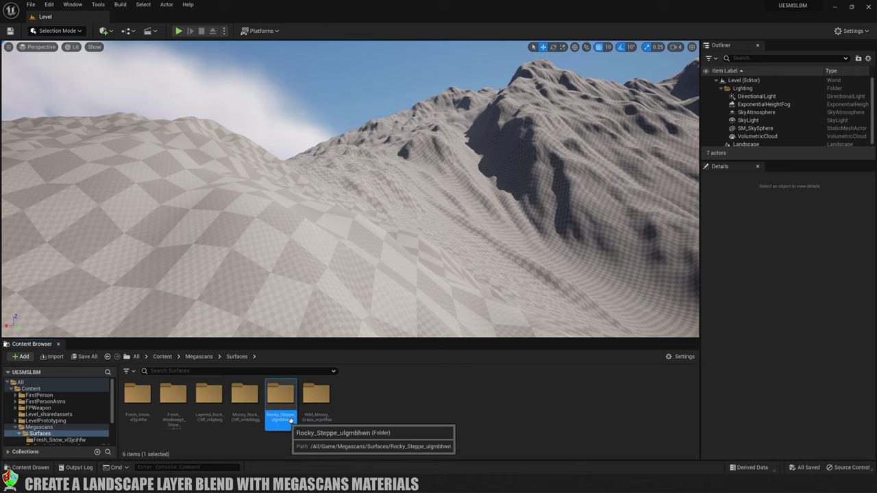
{"action": "left_click", "coordinate": [323, 398]}
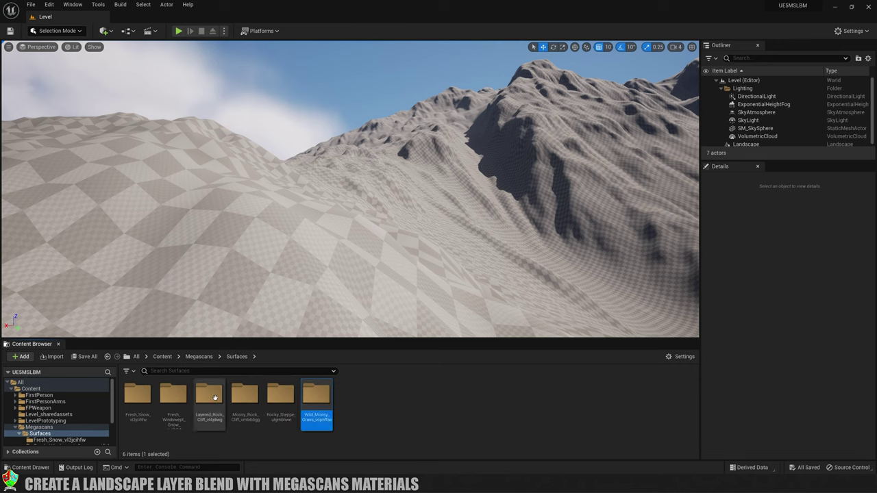
Preview the Rocky Steppe material instance in its editor and close it.
{"action": "double_click", "coordinate": [278, 403]}
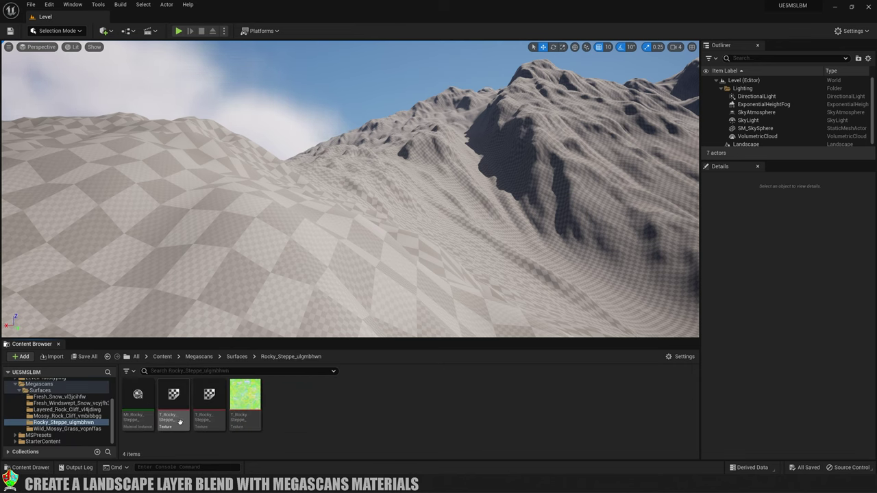
{"action": "double_click", "coordinate": [137, 398]}
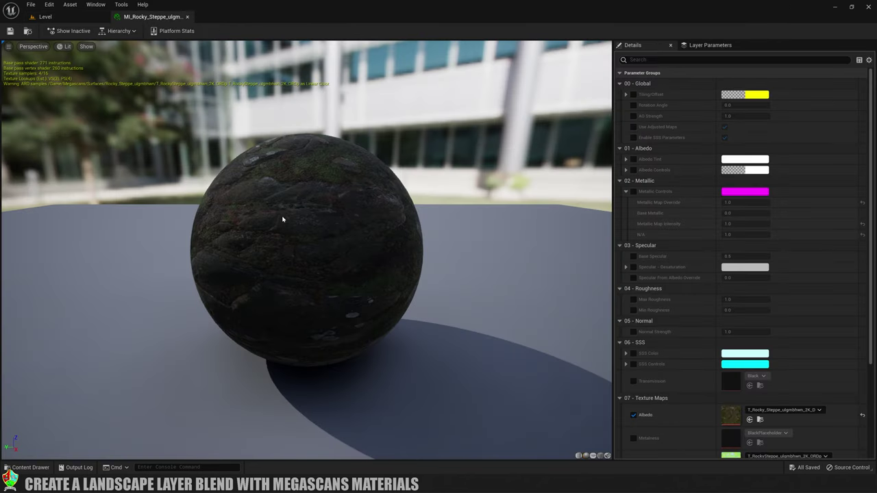
{"action": "left_click", "coordinate": [187, 16]}
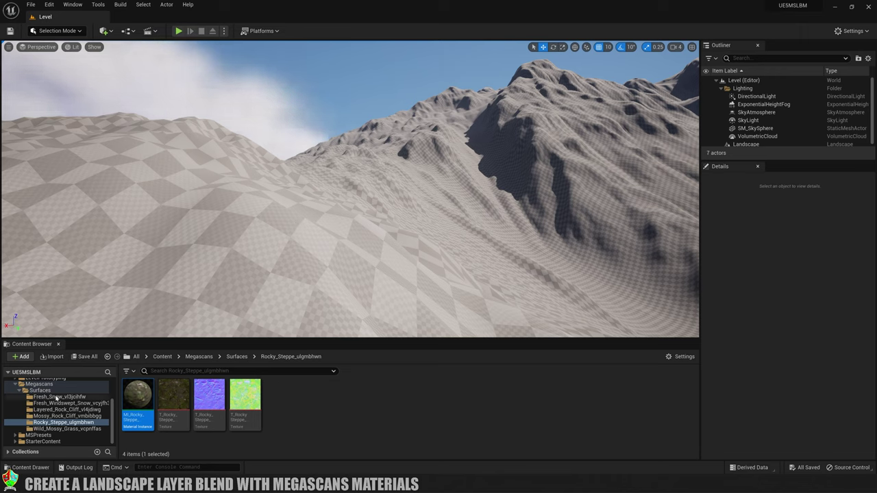
Reopen the Rocky Steppe material instance, locate its parent material in the project and open M_MS_Surface_Material.
{"action": "double_click", "coordinate": [136, 396]}
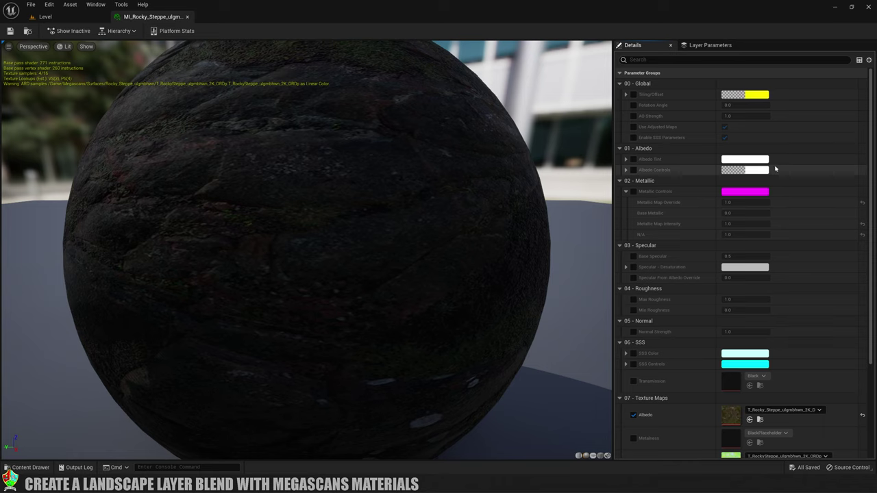
{"action": "scroll", "coordinate": [775, 168], "scroll_direction": "down", "scroll_amount": 5}
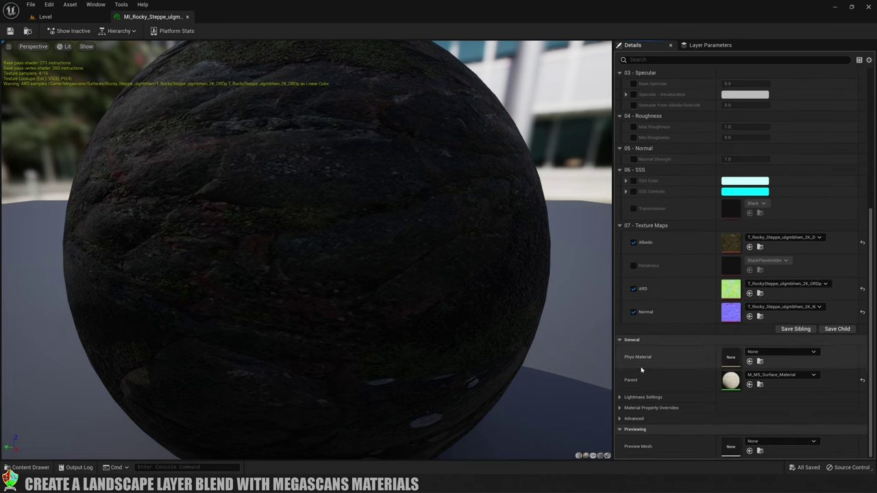
{"action": "left_click", "coordinate": [759, 385]}
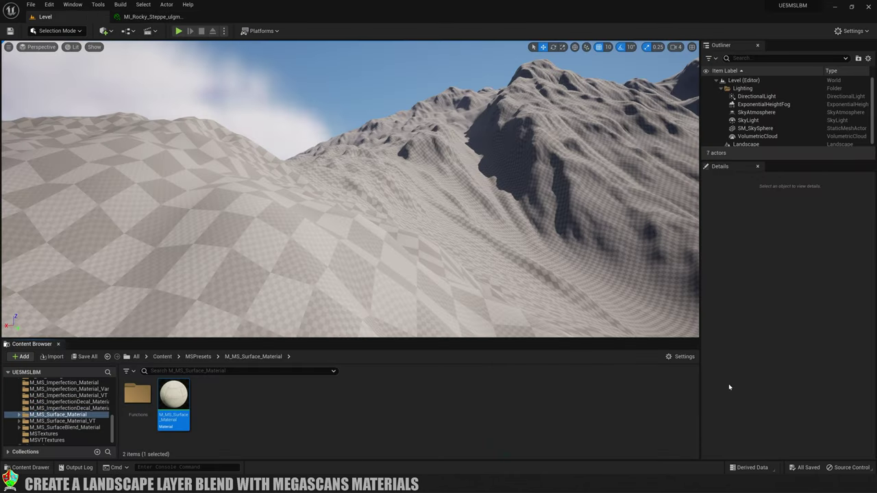
{"action": "mouse_move", "coordinate": [182, 399]}
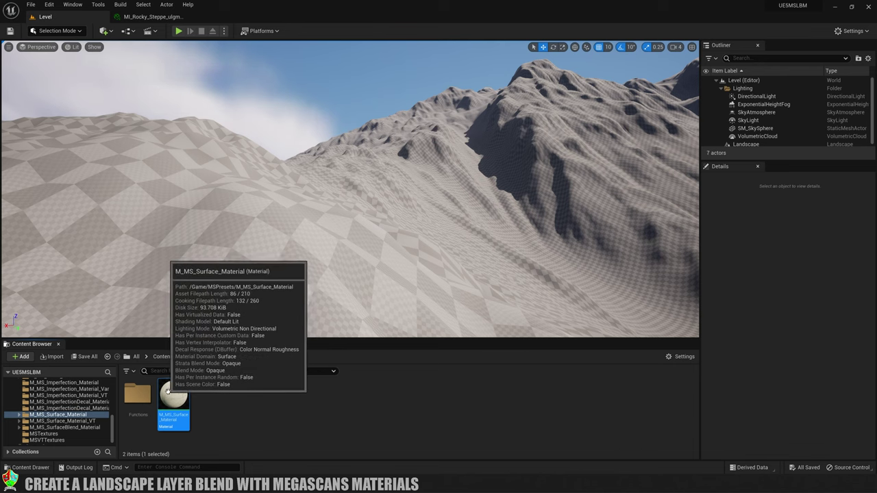
{"action": "double_click", "coordinate": [173, 393]}
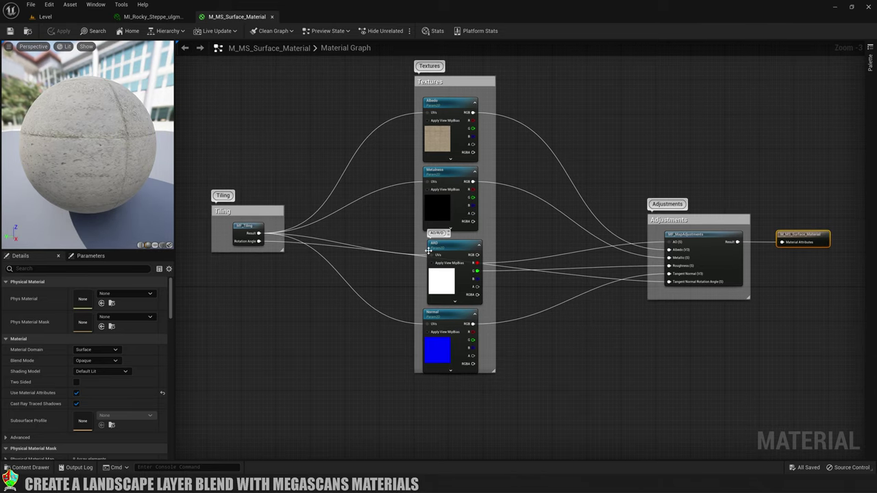
Select the tiling, texture and adjustment nodes in the M_MS_Surface_Material graph and return to the level's Content folder.
{"action": "left_click_drag", "start_coordinate": [191, 64], "coordinate": [755, 429]}
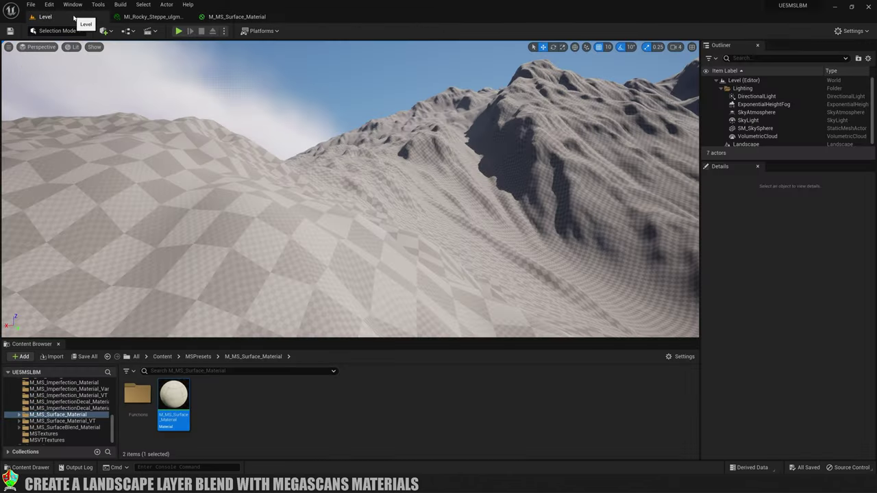
{"action": "left_click", "coordinate": [74, 17]}
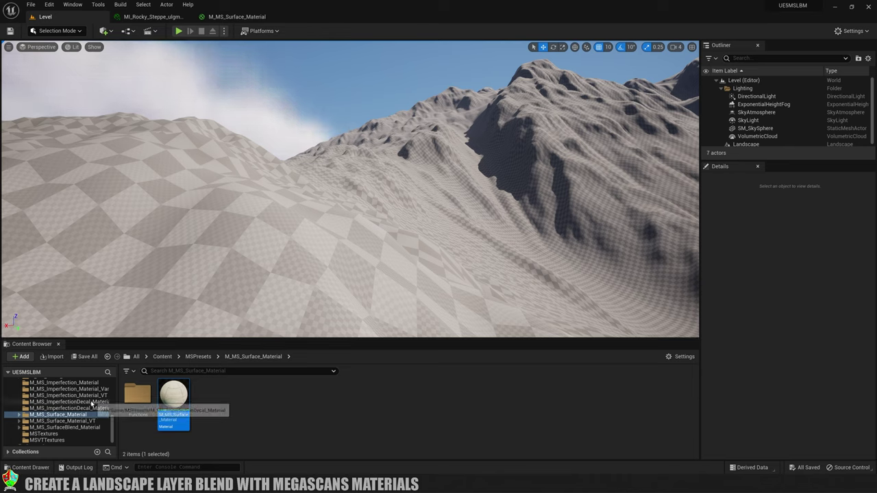
{"action": "scroll", "coordinate": [69, 401], "scroll_direction": "up", "scroll_amount": 8}
{"action": "left_click", "coordinate": [31, 389]}
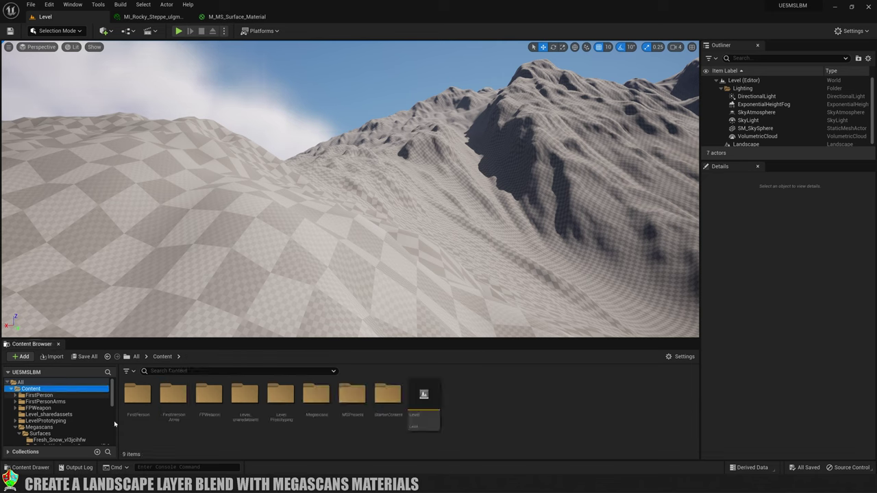
Create a material function named MF_Layer1 in the Content folder.
{"action": "right_click", "coordinate": [453, 397]}
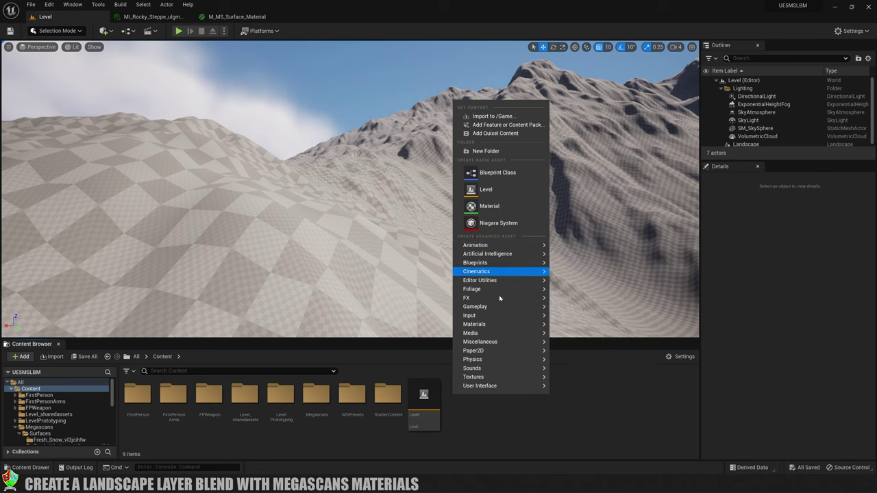
{"action": "mouse_move", "coordinate": [491, 352]}
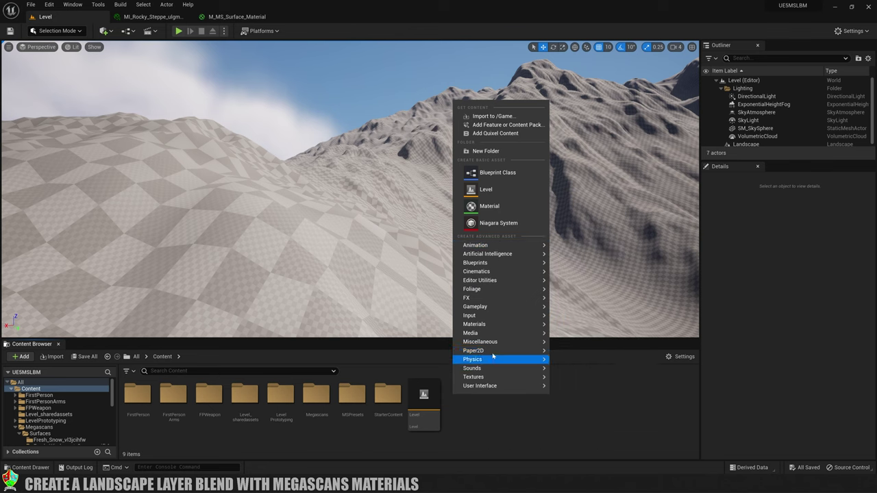
{"action": "mouse_move", "coordinate": [498, 329]}
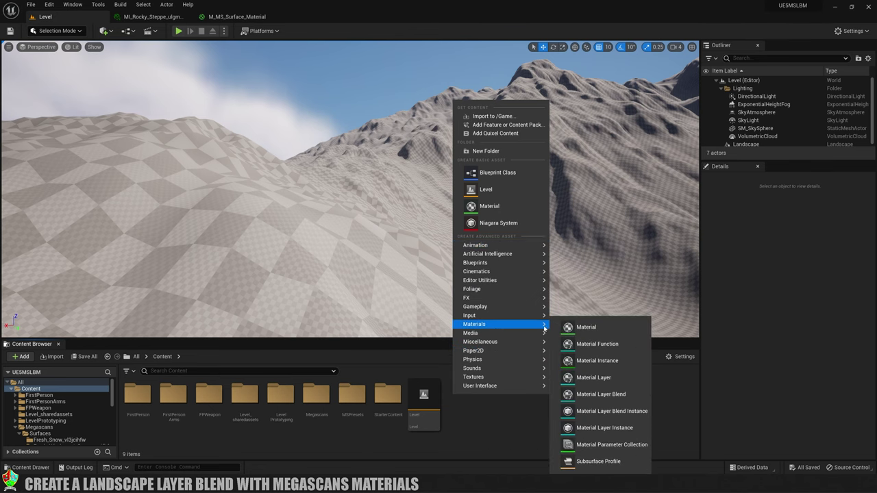
{"action": "left_click", "coordinate": [582, 342]}
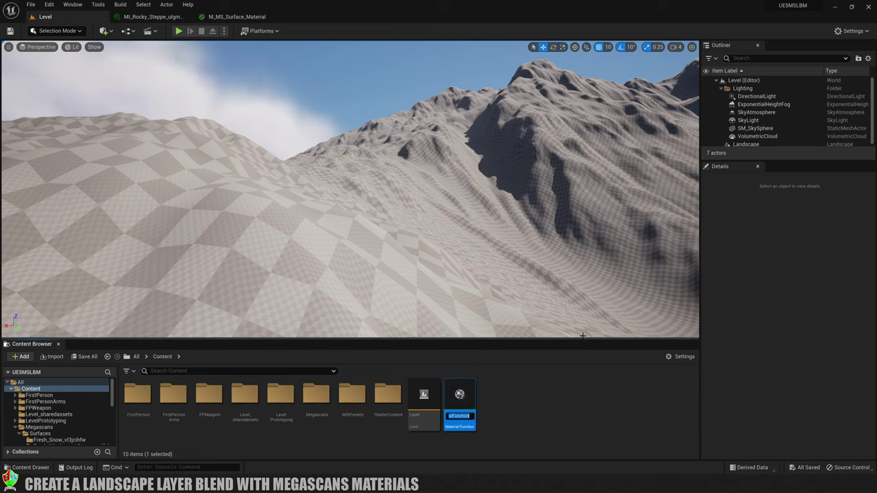
{"action": "type", "text": "MF"}
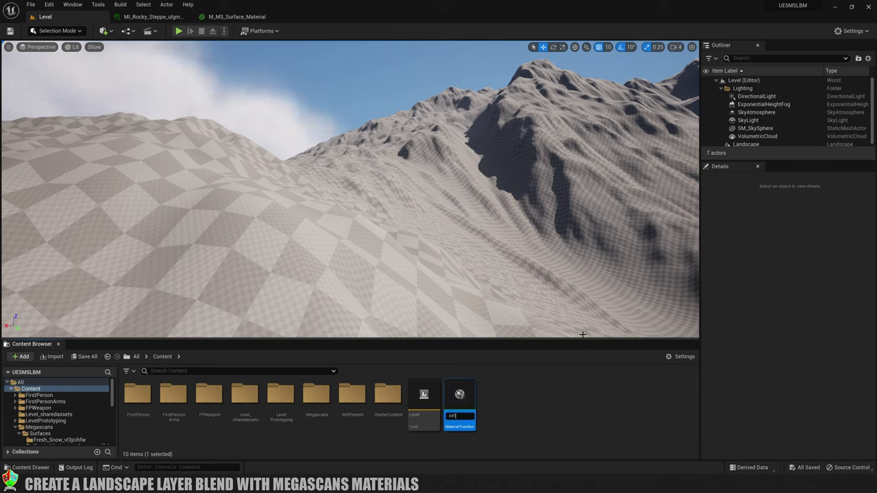
{"action": "type", "text": "_L"}
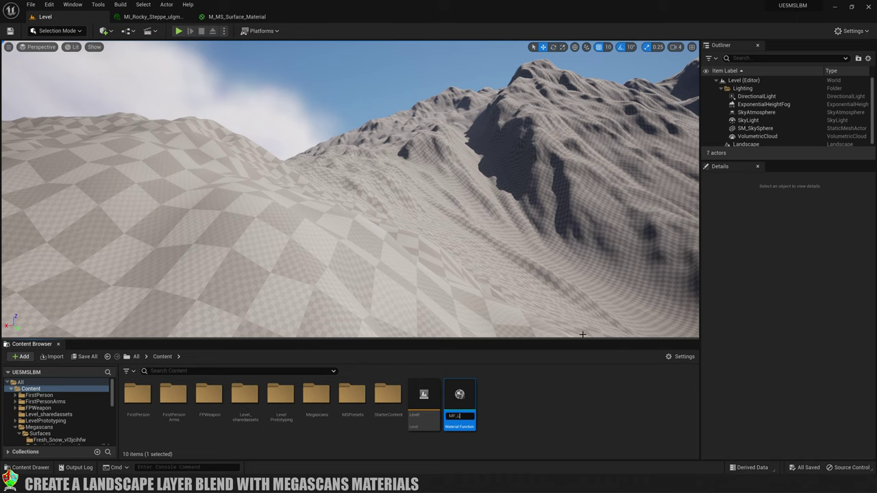
{"action": "type", "text": "ayer1"}
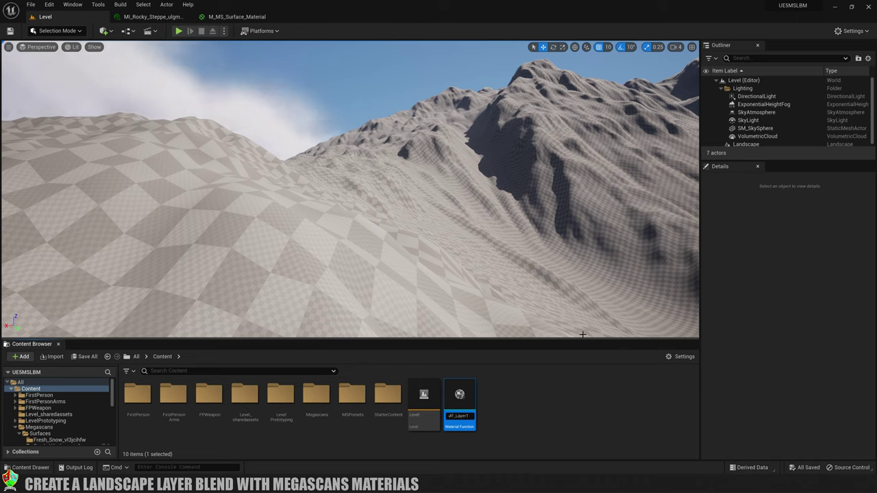
{"action": "key", "text": "Return"}
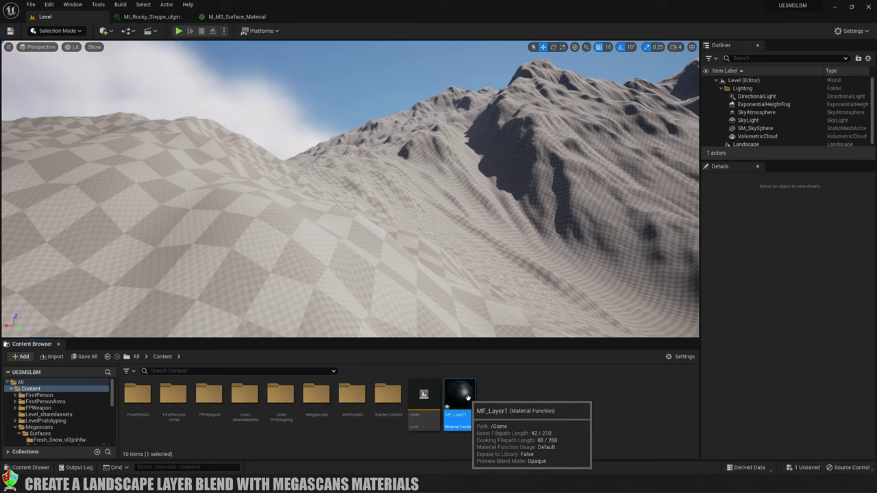
Open MF_Layer1, paste the copied surface material nodes into its graph and connect the MF_MapAdjustments result to Output Result.
{"action": "double_click", "coordinate": [463, 424]}
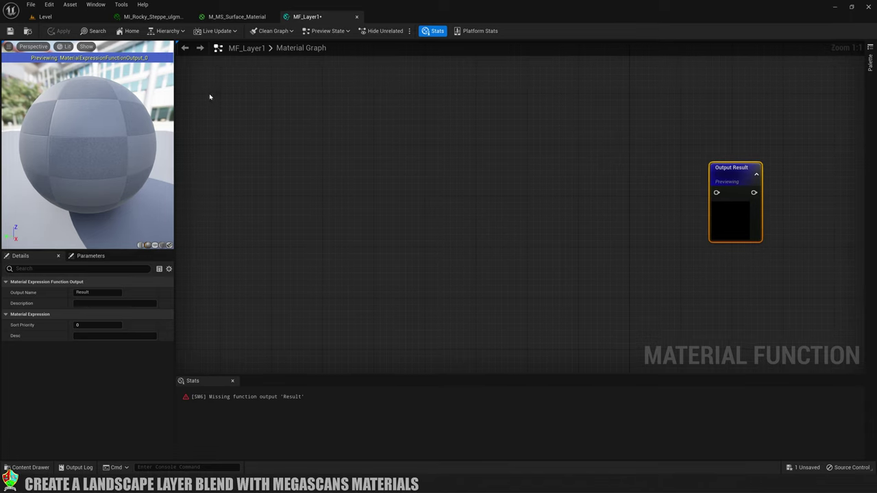
{"action": "key", "text": "ctrl+v"}
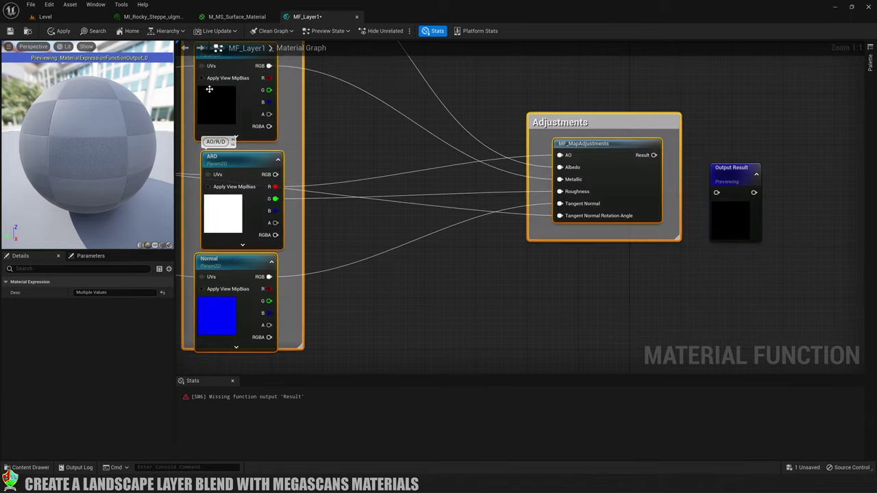
{"action": "scroll", "coordinate": [369, 176], "scroll_direction": "down", "scroll_amount": 6}
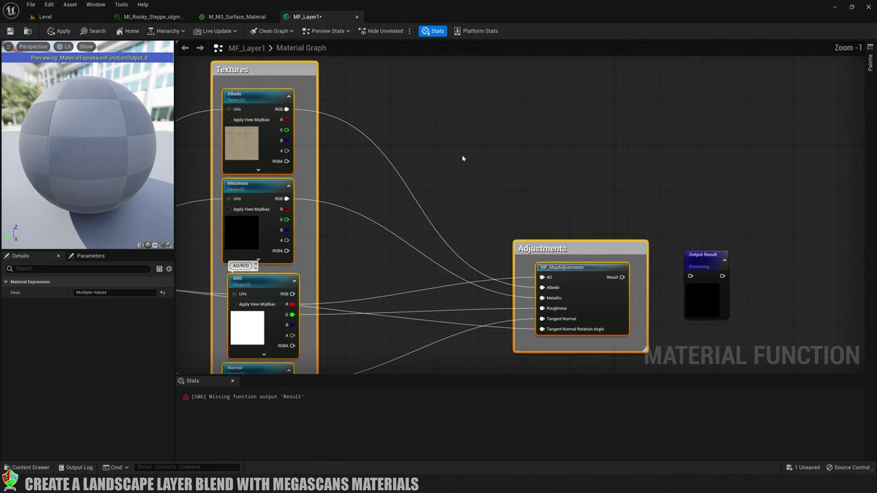
{"action": "scroll", "coordinate": [459, 153], "scroll_direction": "up", "scroll_amount": 4}
{"action": "left_click_drag", "start_coordinate": [621, 277], "coordinate": [689, 278]}
{"action": "scroll", "coordinate": [606, 153], "scroll_direction": "down", "scroll_amount": 3}
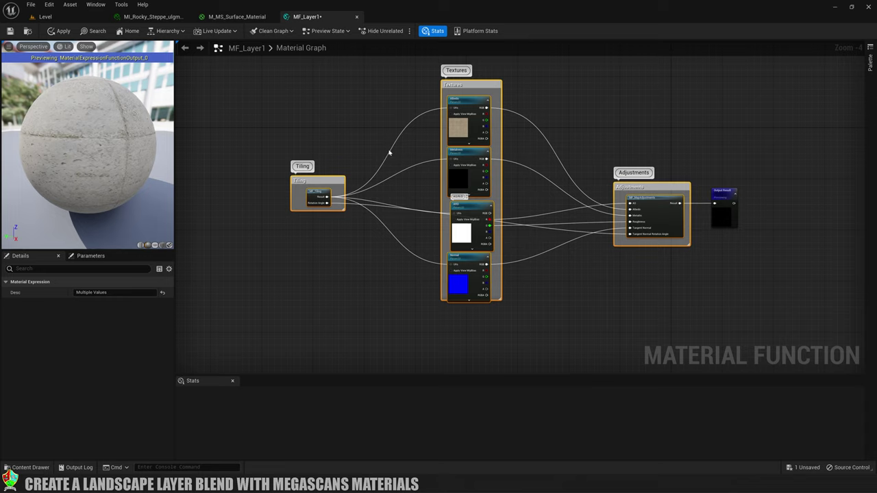
Rename the Albedo and Metalness texture parameters to Layer1_Albedo and Layer1_Metalness.
{"action": "left_click", "coordinate": [465, 98]}
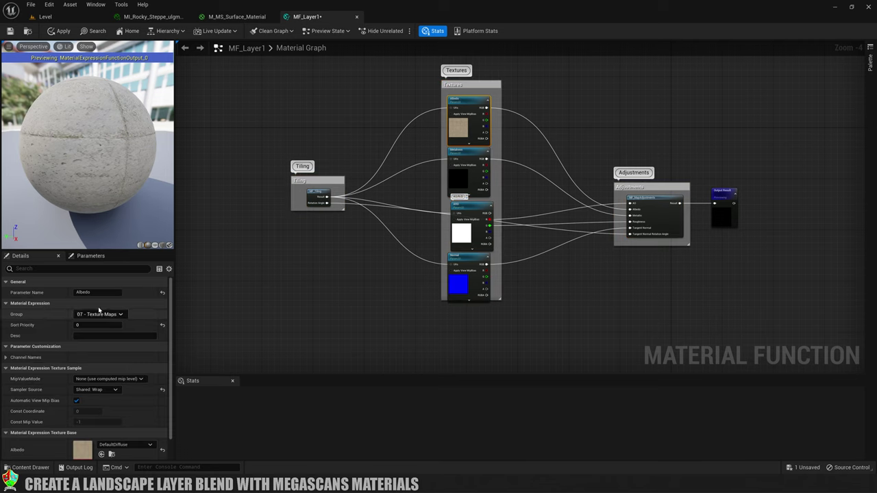
{"action": "left_click", "coordinate": [121, 292]}
{"action": "key", "text": "Home"}
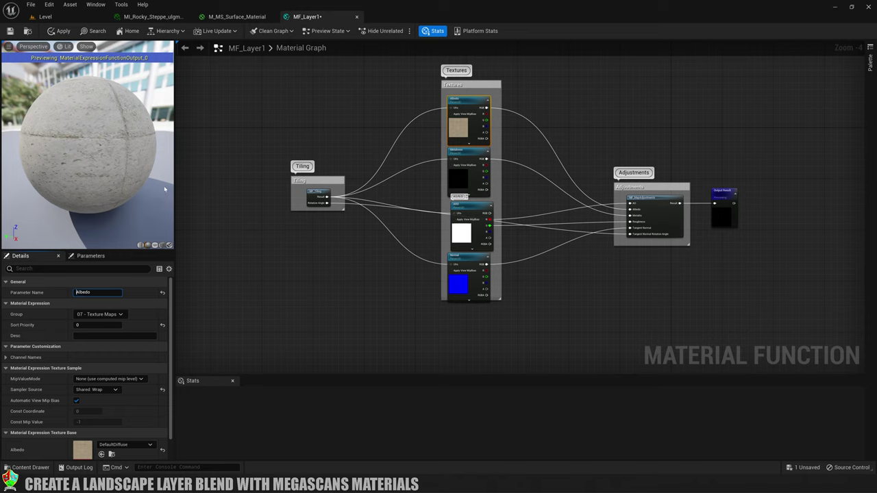
{"action": "type", "text": "Layer"}
{"action": "key", "text": "shift+Home"}
{"action": "key", "text": "Return"}
{"action": "left_click", "coordinate": [461, 154]}
{"action": "left_click", "coordinate": [96, 292]}
{"action": "type", "text": "Layer1_"}
{"action": "key", "text": "Return"}
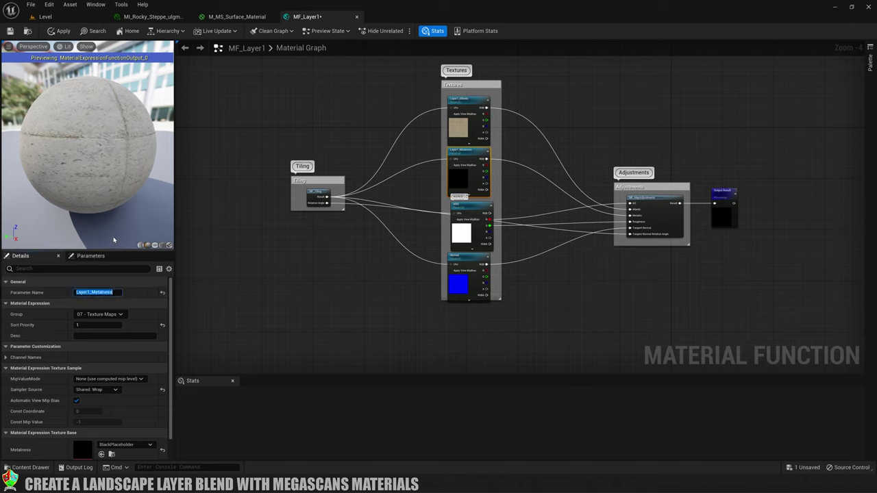
Rename the ARD and Normal texture parameters to Layer1_ARD and Layer1_Normal.
{"action": "left_click", "coordinate": [470, 207]}
{"action": "left_click", "coordinate": [91, 292]}
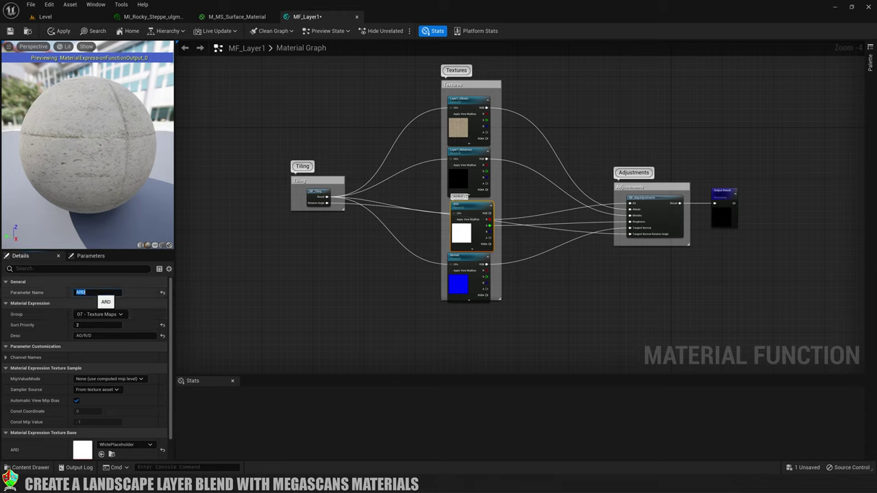
{"action": "key", "text": "Home"}
{"action": "type", "text": "Layer1_"}
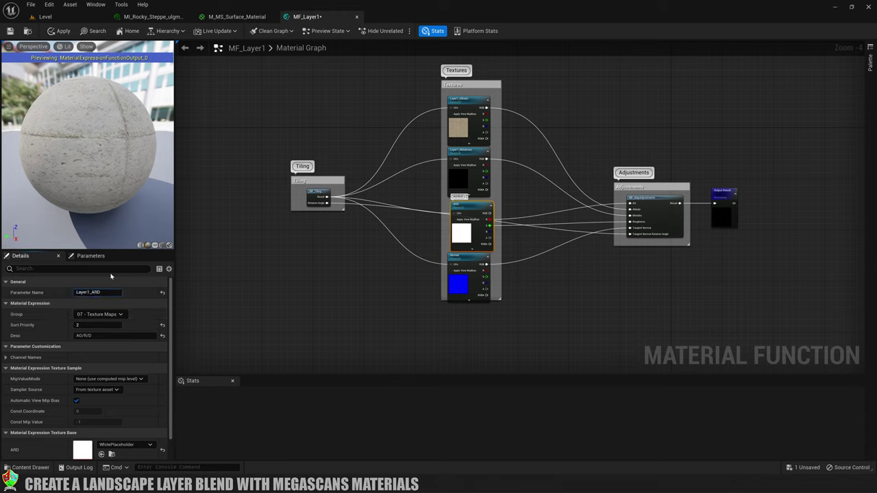
{"action": "key", "text": "Return"}
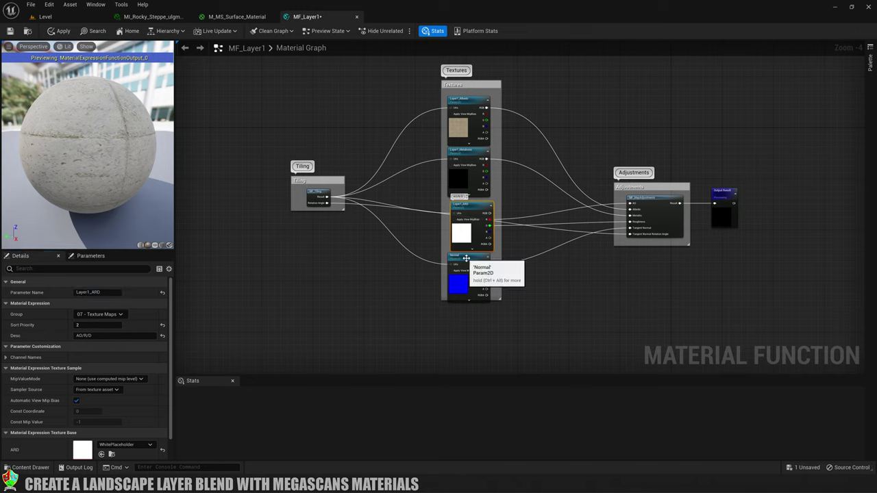
{"action": "left_click", "coordinate": [465, 258]}
{"action": "left_click", "coordinate": [92, 293]}
{"action": "key", "text": "Home"}
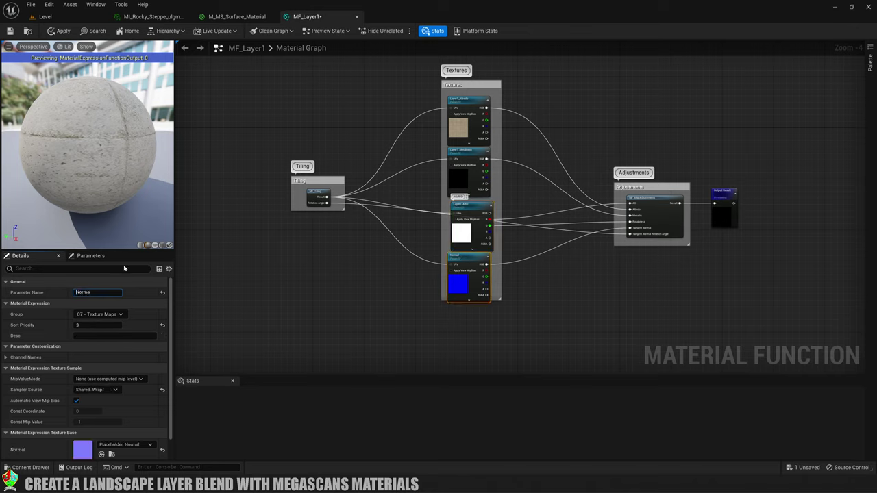
{"action": "type", "text": "Layer1_"}
{"action": "key", "text": "Return"}
Assign all four Layer1 texture parameters to a parameter group named Layer1.
{"action": "left_click", "coordinate": [471, 102]}
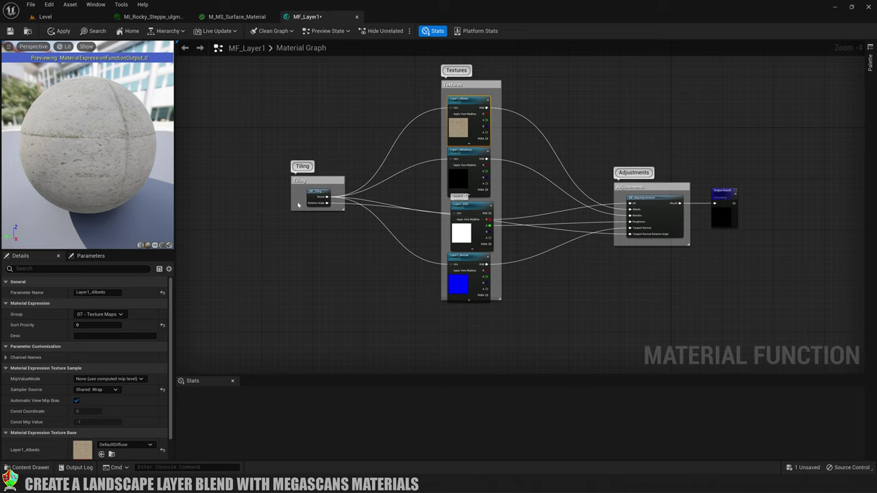
{"action": "left_click", "coordinate": [461, 159], "text": "shift"}
{"action": "left_click", "coordinate": [460, 207], "text": "shift"}
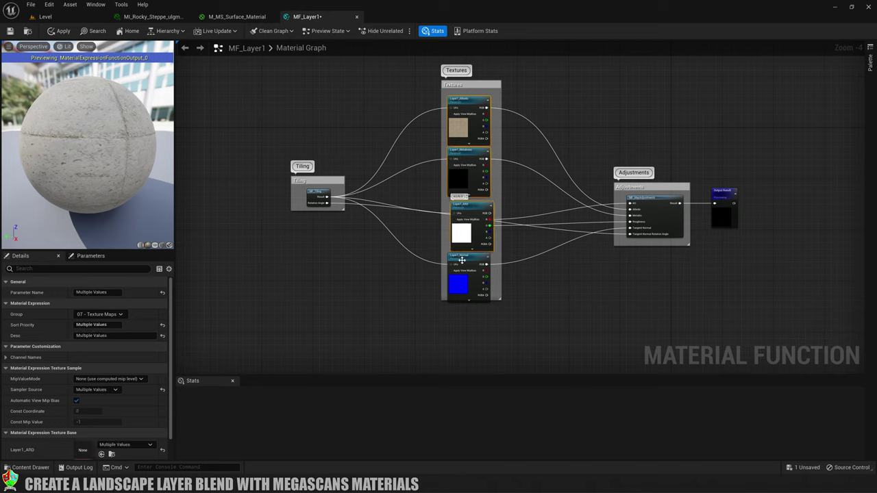
{"action": "left_click", "coordinate": [463, 259], "text": "shift"}
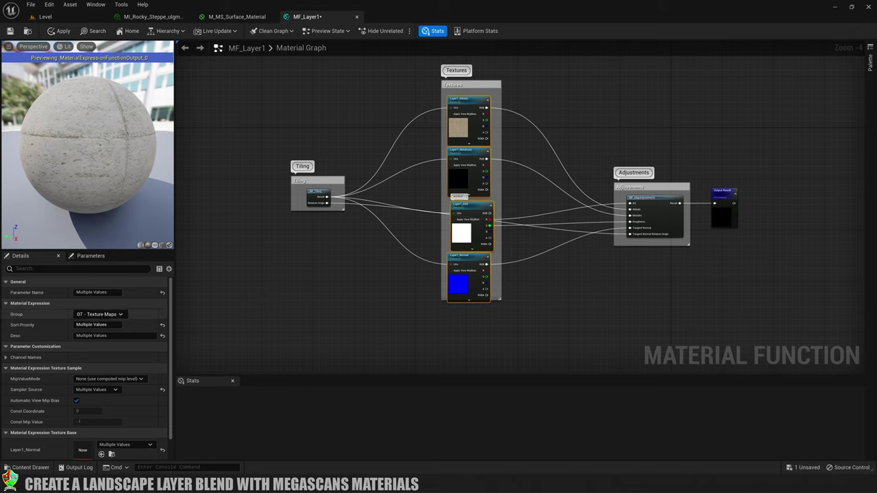
{"action": "left_click", "coordinate": [107, 313]}
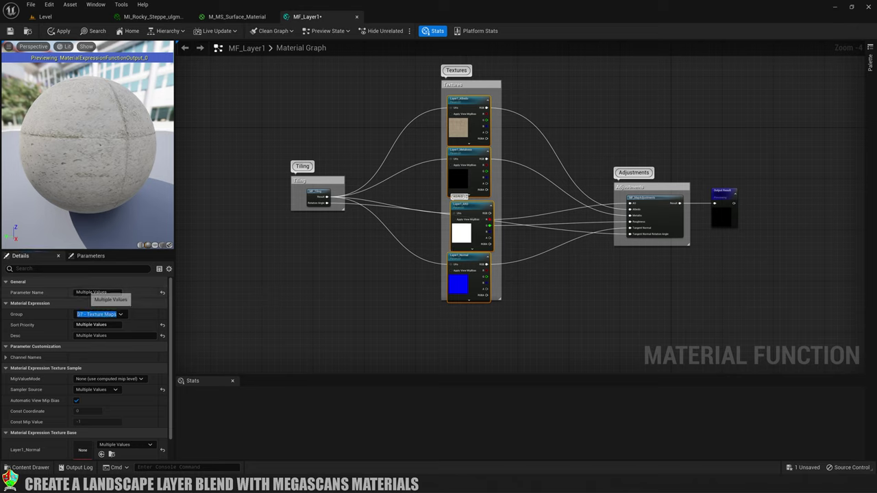
{"action": "type", "text": "Layer1"}
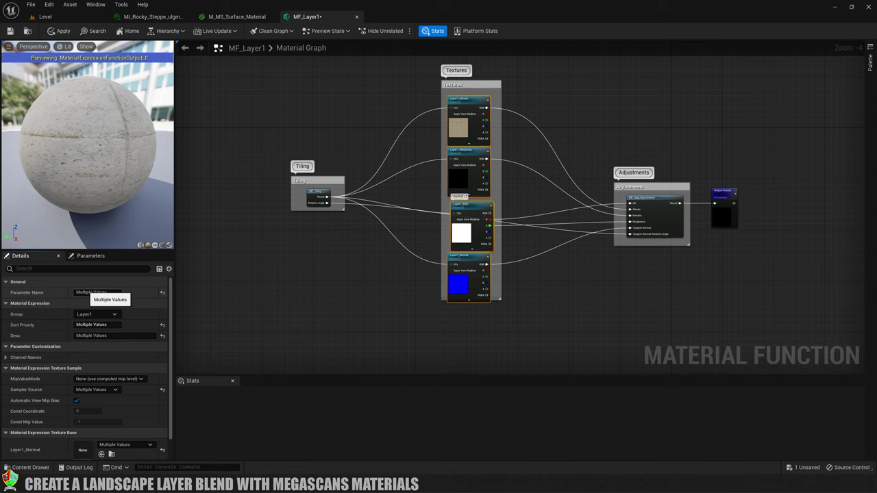
{"action": "left_click", "coordinate": [337, 153]}
Move the Tiling comment box farther from the textures and add a scalar parameter named Layer1Tiling beneath it.
{"action": "right_click_drag", "start_coordinate": [276, 206], "coordinate": [314, 204]}
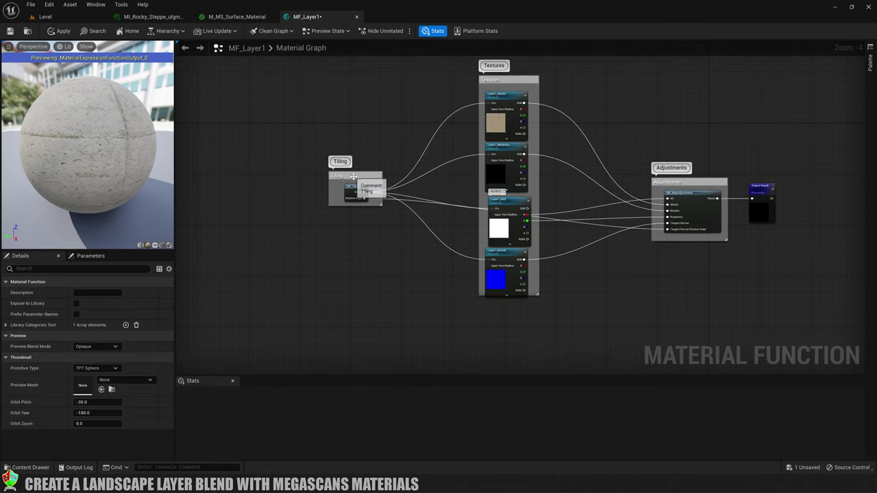
{"action": "left_click_drag", "start_coordinate": [352, 181], "coordinate": [255, 181]}
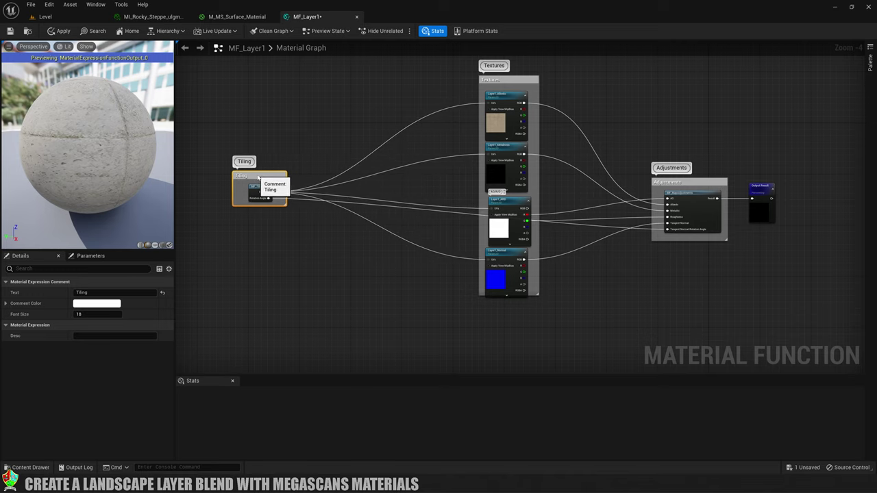
{"action": "right_click", "coordinate": [267, 234]}
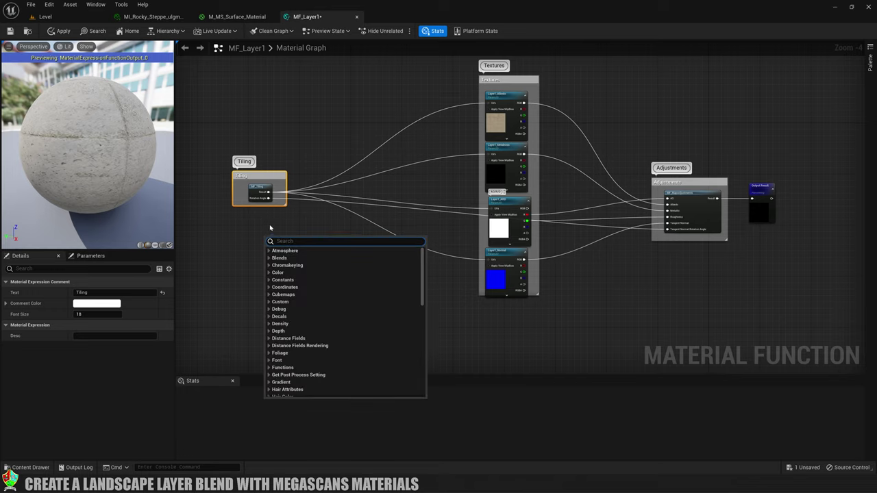
{"action": "type", "text": "scalar"}
{"action": "left_click", "coordinate": [285, 288]}
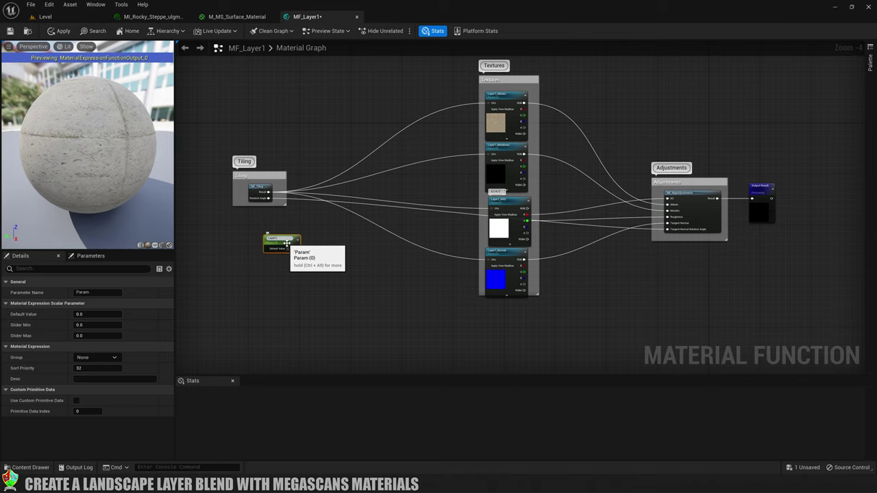
{"action": "key", "text": "Return"}
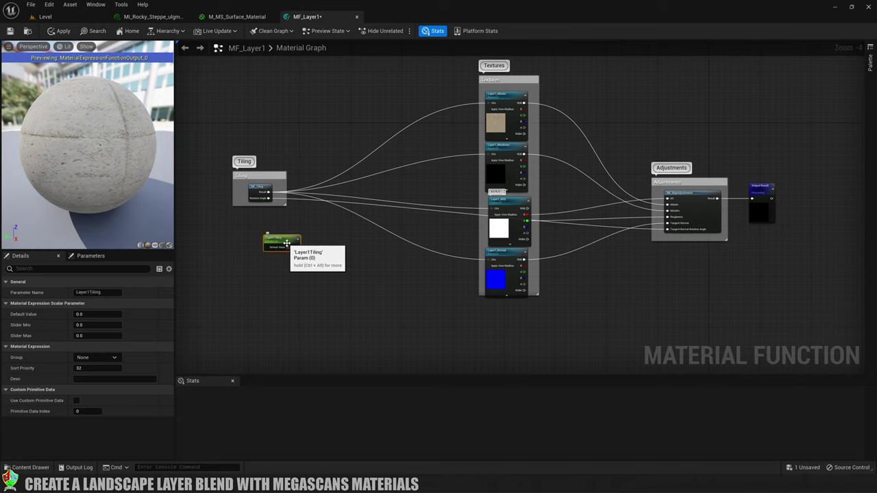
{"action": "left_click_drag", "start_coordinate": [287, 243], "coordinate": [266, 225]}
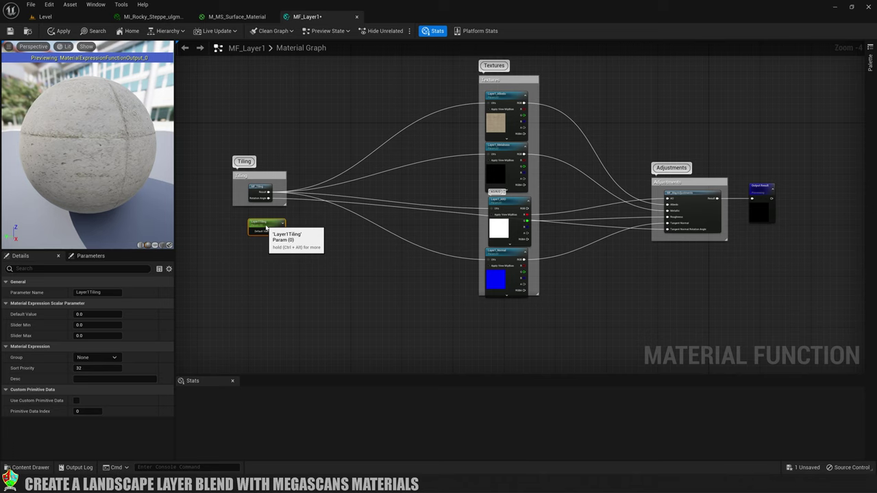
Add a Multiply node between Tiling and Textures and transfer the MF_Tiling result's texture UV connections to the Multiply output.
{"action": "right_click", "coordinate": [335, 161]}
{"action": "type", "text": "multi"}
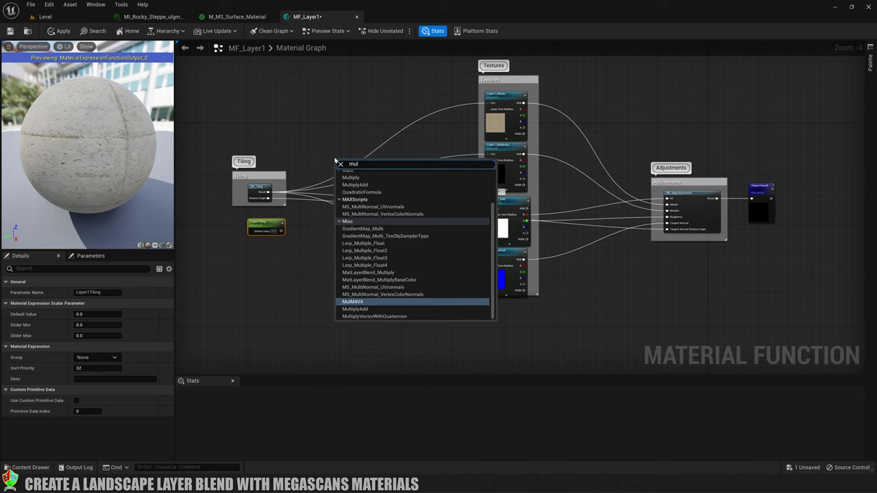
{"action": "left_click", "coordinate": [351, 192]}
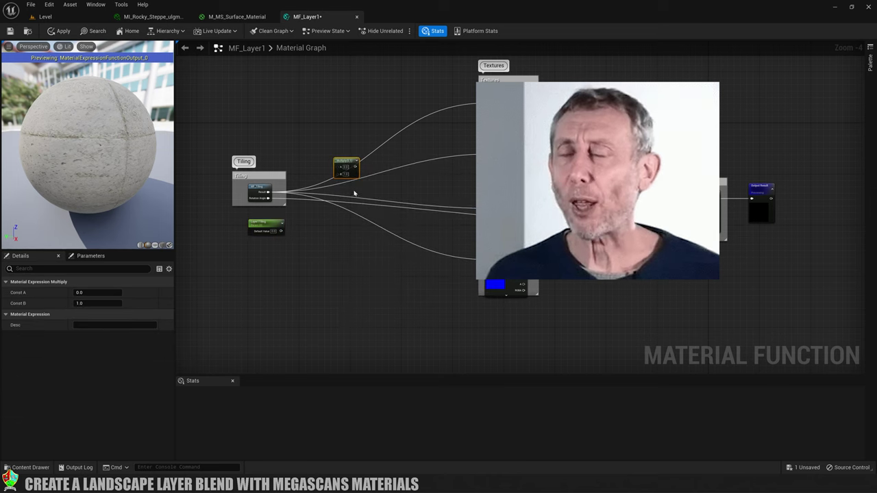
{"action": "left_click_drag", "start_coordinate": [331, 182], "coordinate": [340, 187]}
{"action": "scroll", "coordinate": [280, 187], "scroll_direction": "up", "scroll_amount": 2}
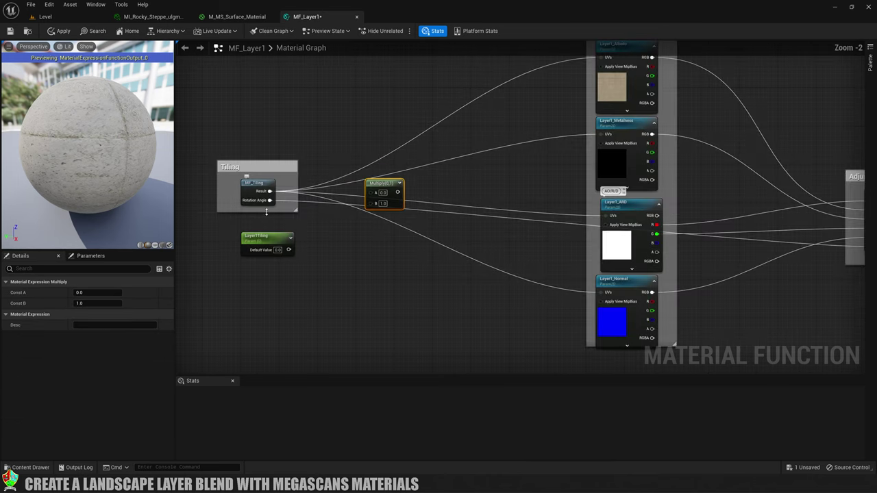
{"action": "right_click_drag", "start_coordinate": [259, 194], "coordinate": [302, 190]}
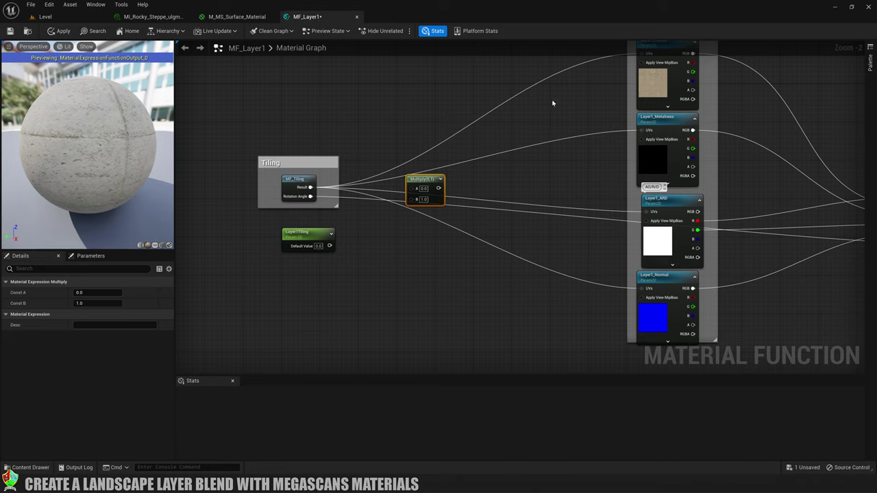
{"action": "left_click_drag", "start_coordinate": [310, 185], "coordinate": [413, 170], "text": "ctrl"}
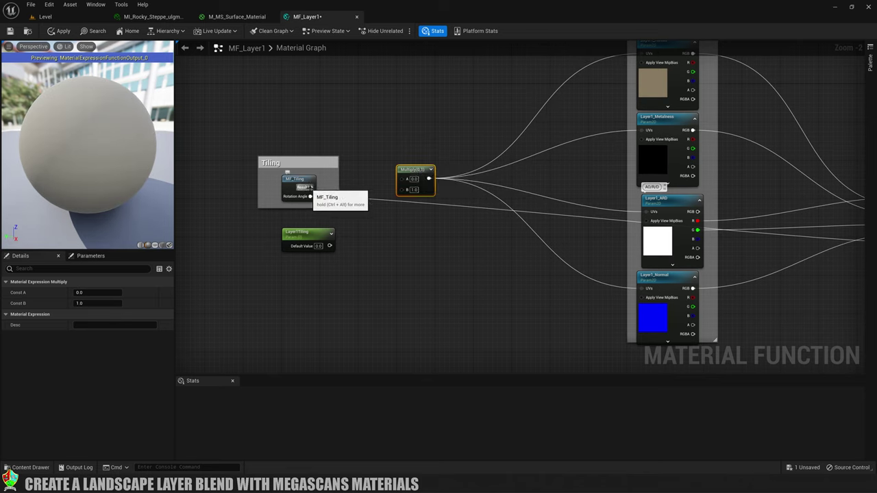
Connect the MF_Tiling result and the Layer1Tiling parameter to Multiply inputs A and B, and set Layer1Tiling's default value to 1.
{"action": "left_click_drag", "start_coordinate": [310, 187], "coordinate": [402, 178]}
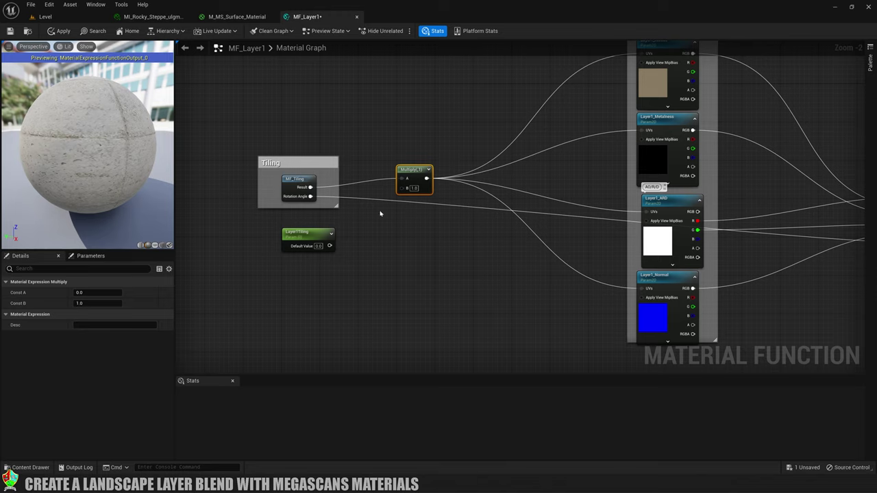
{"action": "left_click_drag", "start_coordinate": [330, 245], "coordinate": [403, 193]}
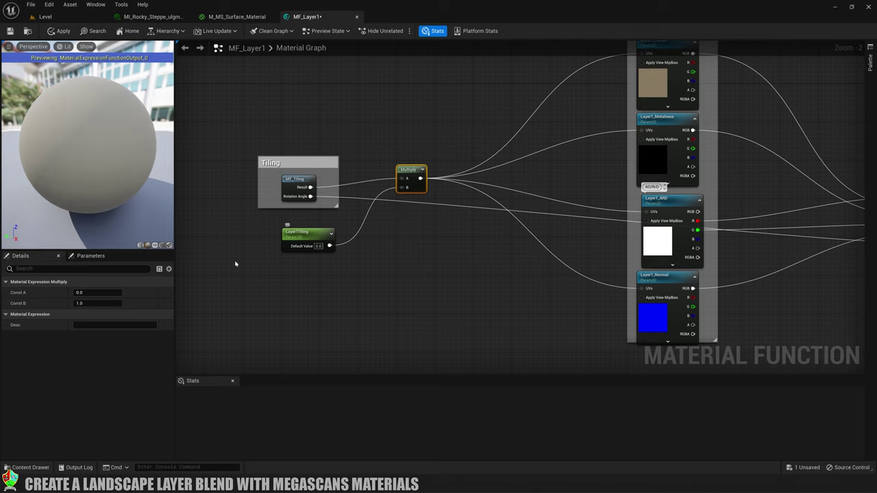
{"action": "left_click", "coordinate": [291, 233]}
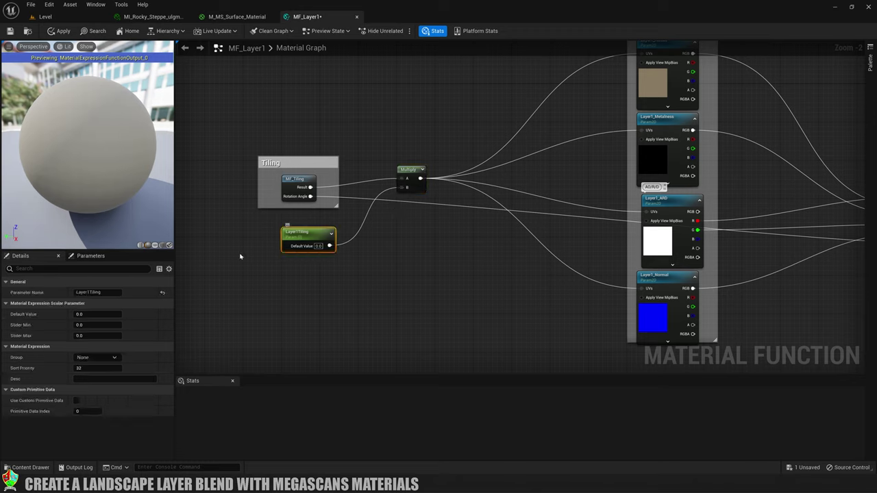
{"action": "left_click", "coordinate": [93, 313]}
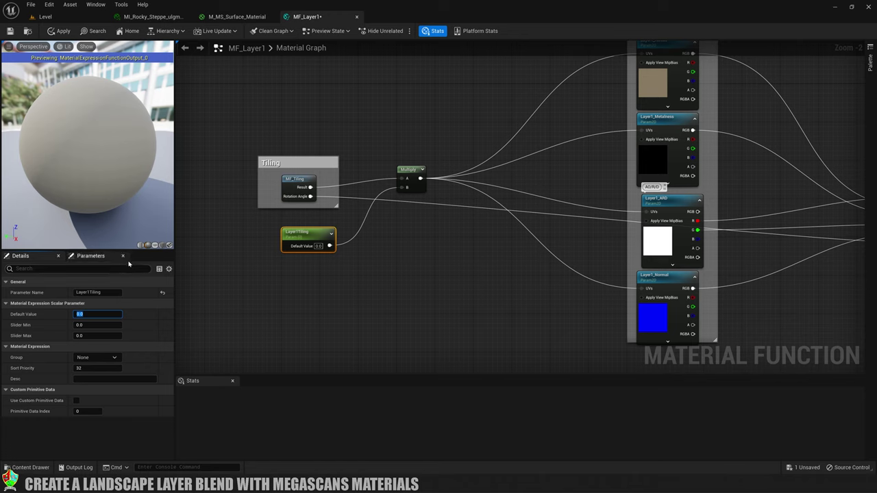
{"action": "type", "text": "1"}
{"action": "key", "text": "Return"}
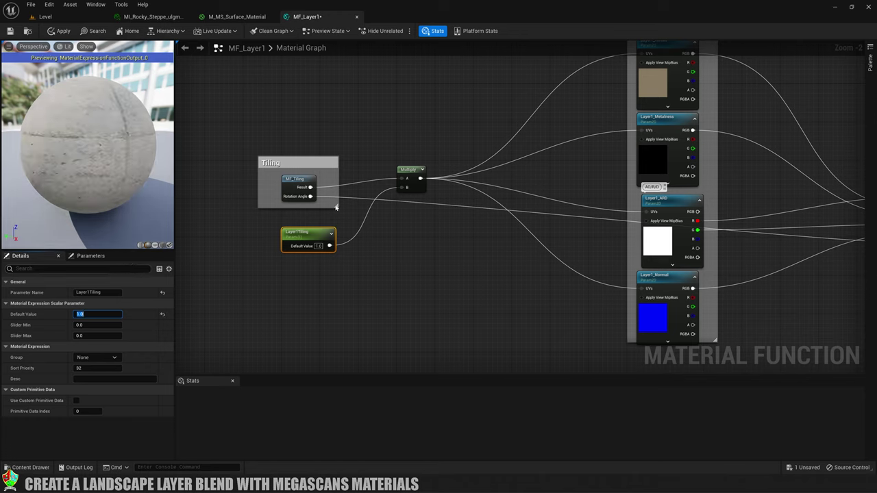
Enlarge the Tiling comment box to enclose Layer1Tiling and Multiply, and assign Layer1Tiling to the Layer1 parameter group.
{"action": "left_click_drag", "start_coordinate": [337, 206], "coordinate": [487, 303]}
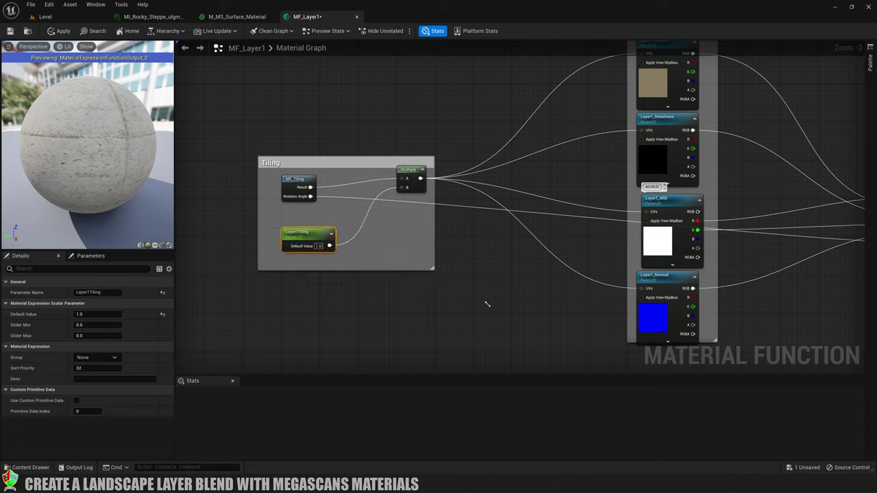
{"action": "left_click_drag", "start_coordinate": [409, 189], "coordinate": [400, 203]}
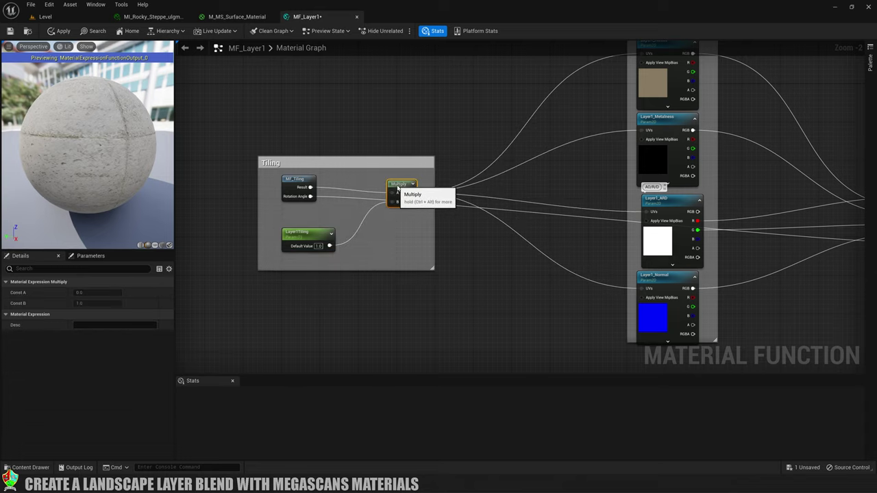
{"action": "left_click", "coordinate": [323, 235]}
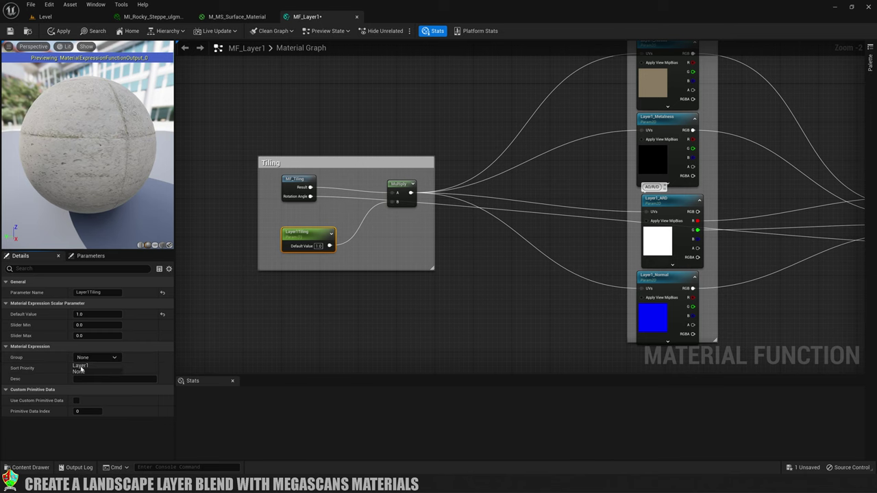
{"action": "left_click", "coordinate": [458, 296]}
Move the Tiling comment box closer to the Textures box and save MF_Layer1.
{"action": "scroll", "coordinate": [458, 296], "scroll_direction": "down", "scroll_amount": 2}
{"action": "right_click_drag", "start_coordinate": [487, 290], "coordinate": [422, 277]}
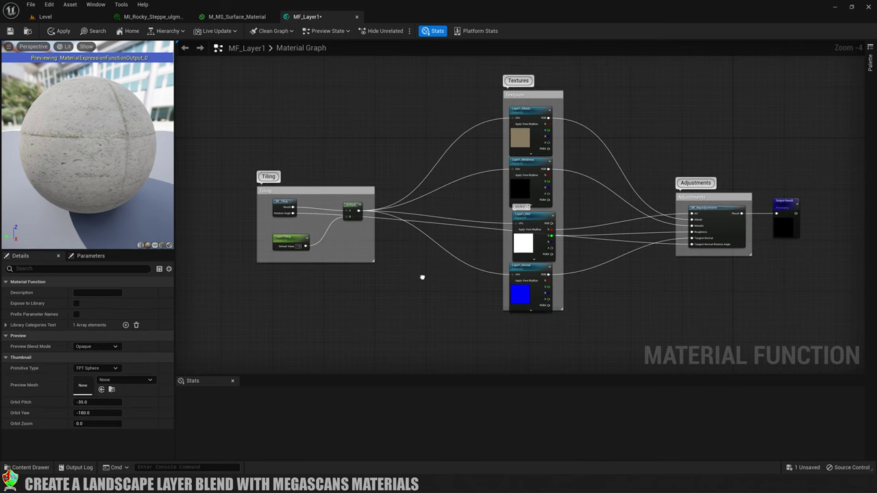
{"action": "left_click_drag", "start_coordinate": [329, 193], "coordinate": [377, 186]}
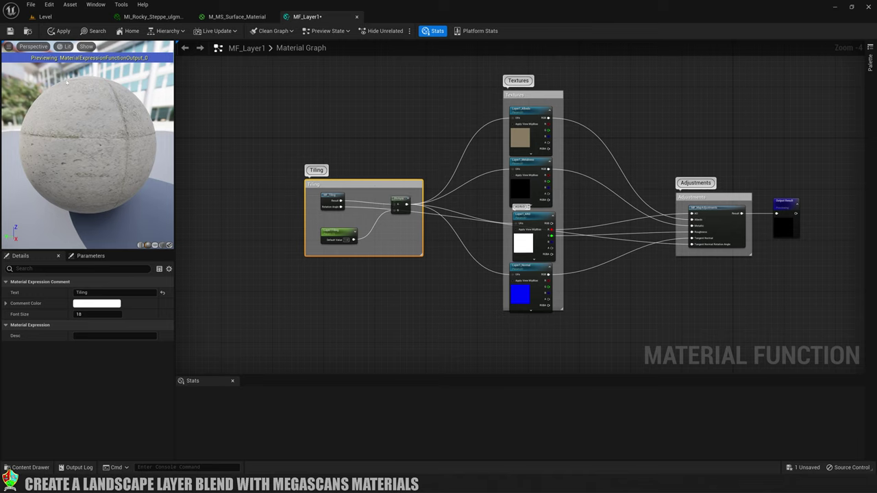
{"action": "left_click", "coordinate": [9, 31]}
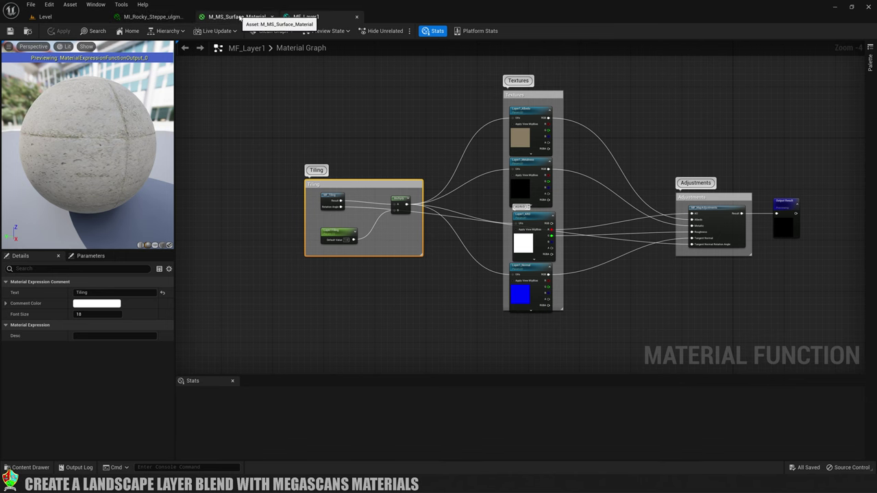
Close the M_MS_Surface_Material and Rocky Steppe material instance editors, keeping MF_Layer1 open.
{"action": "left_click", "coordinate": [241, 17]}
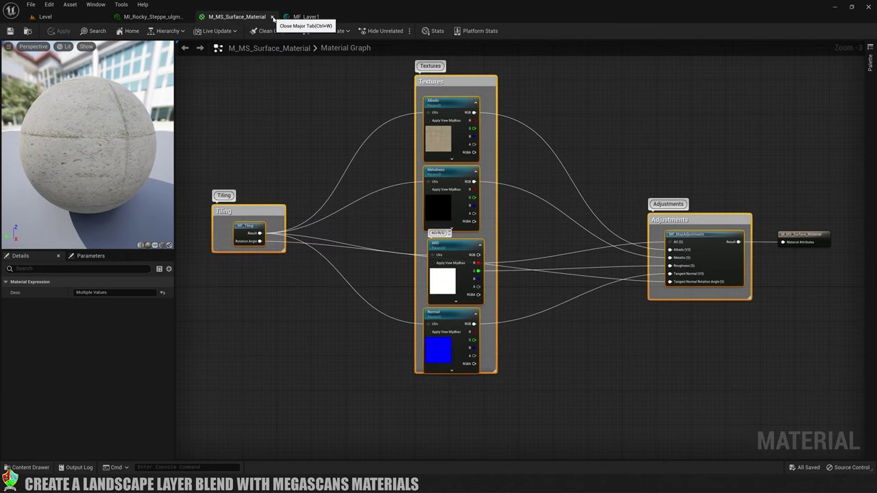
{"action": "left_click", "coordinate": [146, 16]}
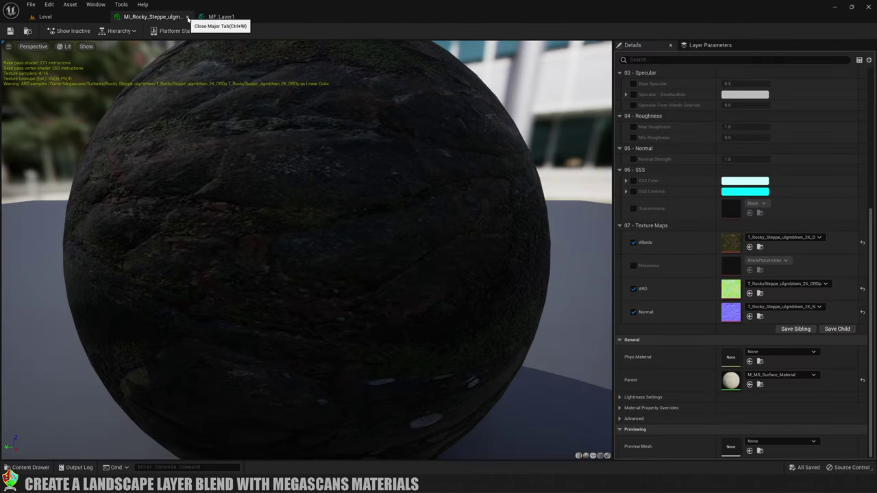
{"action": "left_click", "coordinate": [186, 17]}
{"action": "left_click", "coordinate": [150, 17]}
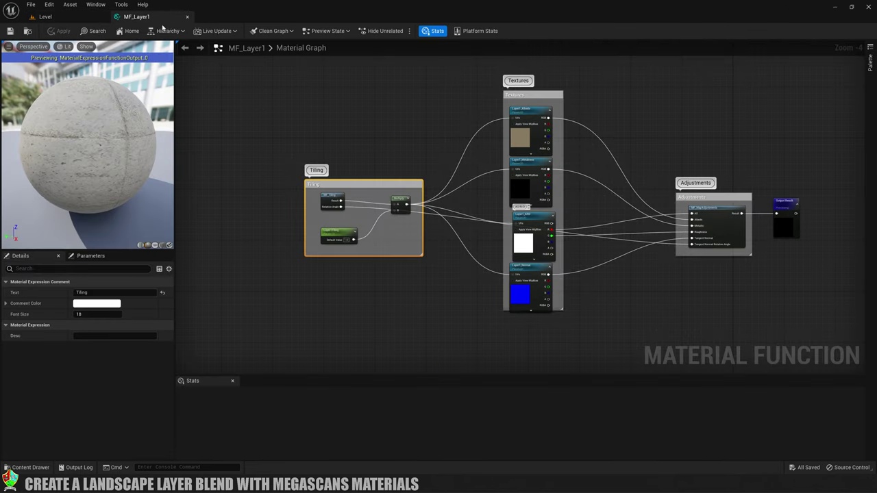
Duplicate the MF_Layer1 material function as MF_Layer2 and open the copy for editing.
{"action": "left_click", "coordinate": [45, 16]}
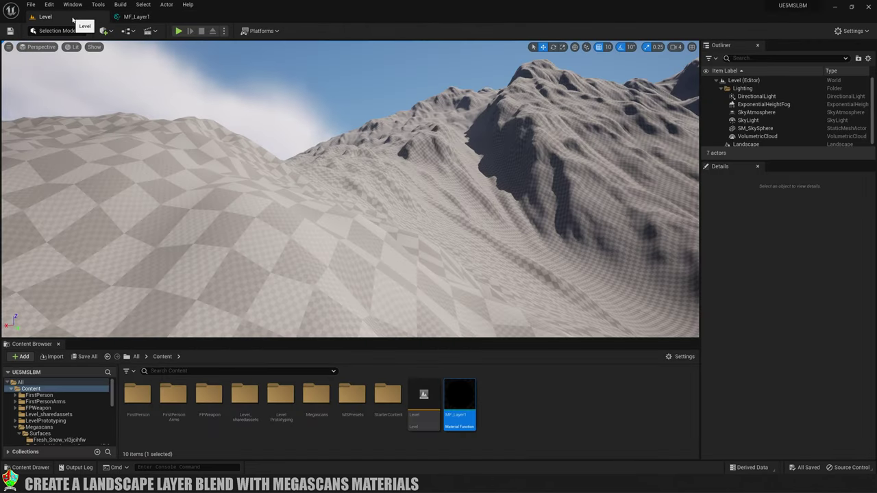
{"action": "right_click", "coordinate": [462, 393]}
{"action": "left_click", "coordinate": [495, 238]}
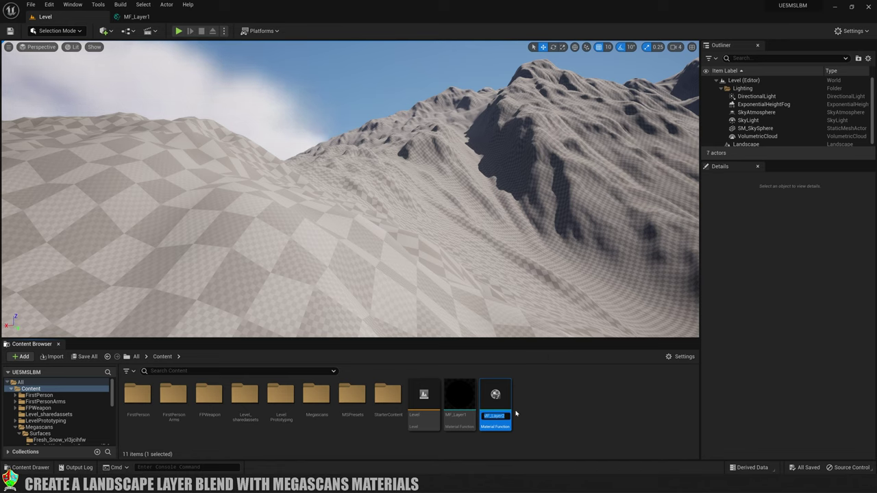
{"action": "key", "text": "Return"}
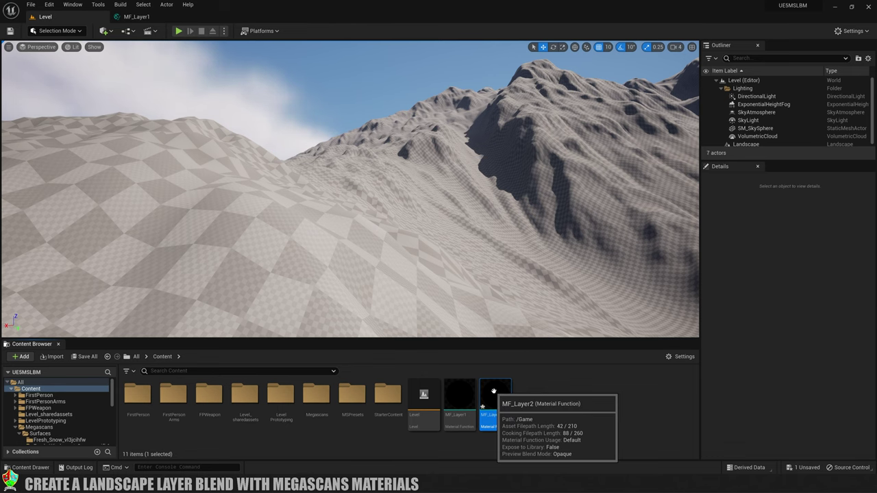
{"action": "double_click", "coordinate": [494, 391]}
Rename the Albedo and Metalness texture parameters in MF_Layer2 to Layer2_Albedo and Layer2_Metalness.
{"action": "scroll", "coordinate": [659, 340], "scroll_direction": "down", "scroll_amount": 2}
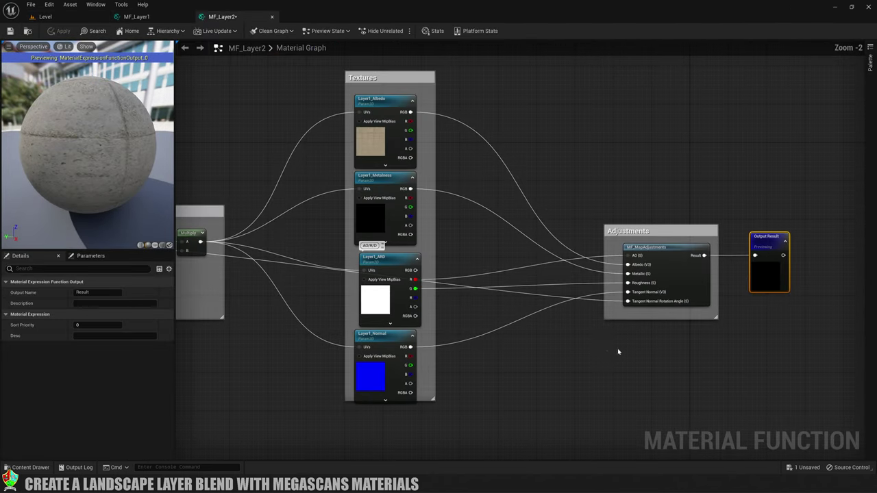
{"action": "right_click_drag", "start_coordinate": [618, 352], "coordinate": [671, 366]}
{"action": "left_click", "coordinate": [429, 115]}
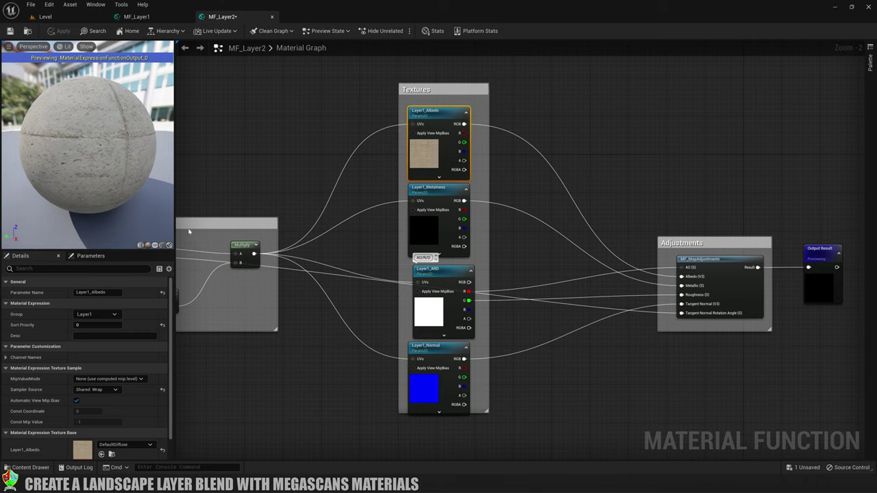
{"action": "left_click", "coordinate": [96, 293]}
{"action": "key", "text": "End"}
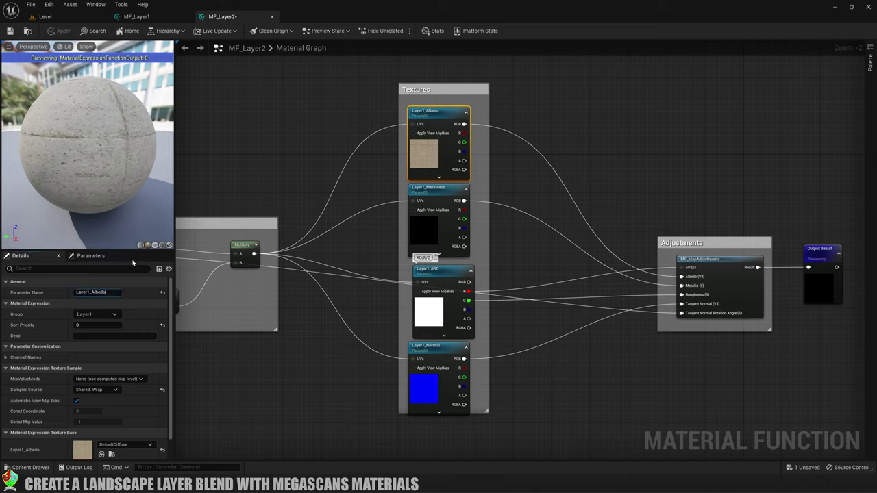
{"action": "key", "text": "Return"}
{"action": "left_click", "coordinate": [419, 232]}
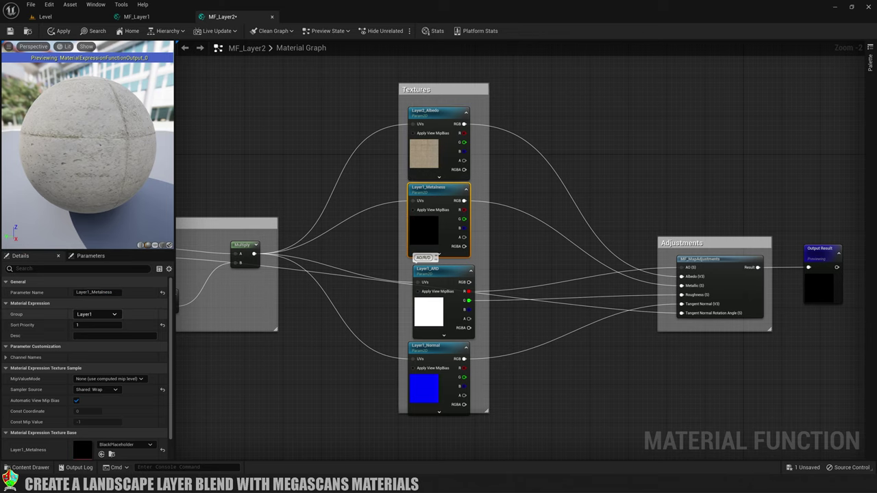
{"action": "left_click", "coordinate": [103, 293]}
{"action": "key", "text": "End"}
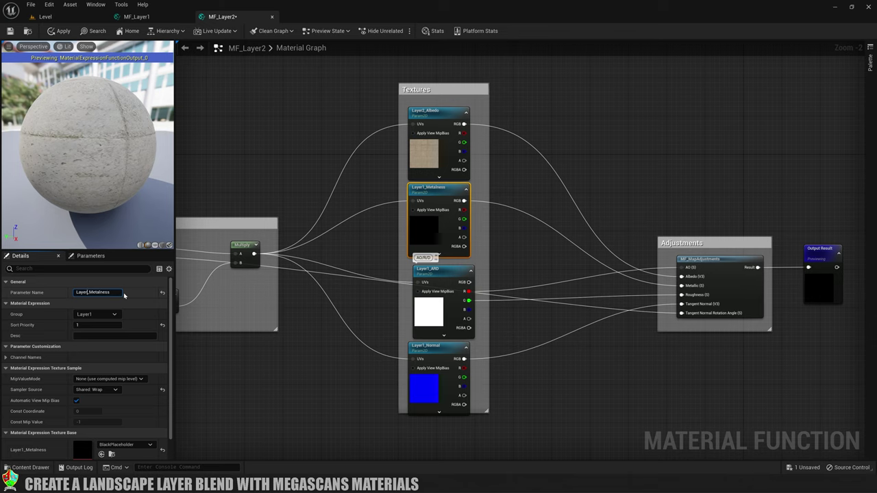
Rename the ARD and Normal texture parameters in MF_Layer2 to Layer2_ARD and Layer2_Normal.
{"action": "left_click", "coordinate": [428, 309]}
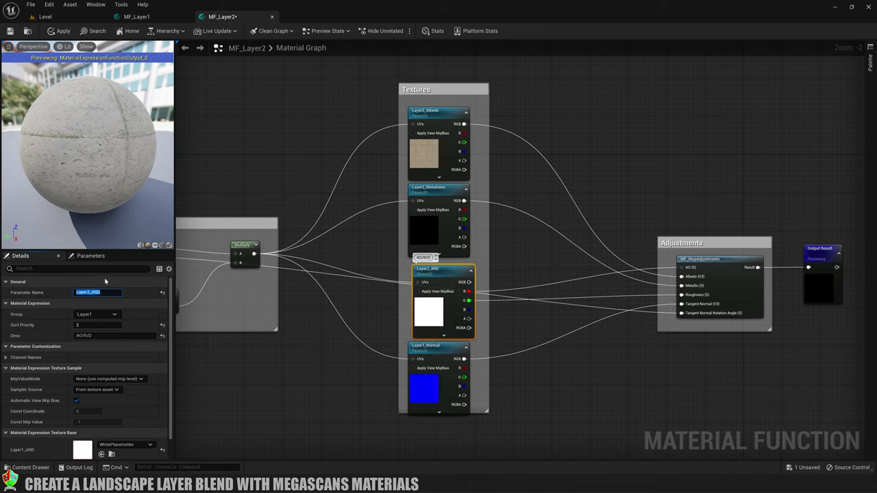
{"action": "left_click", "coordinate": [416, 371]}
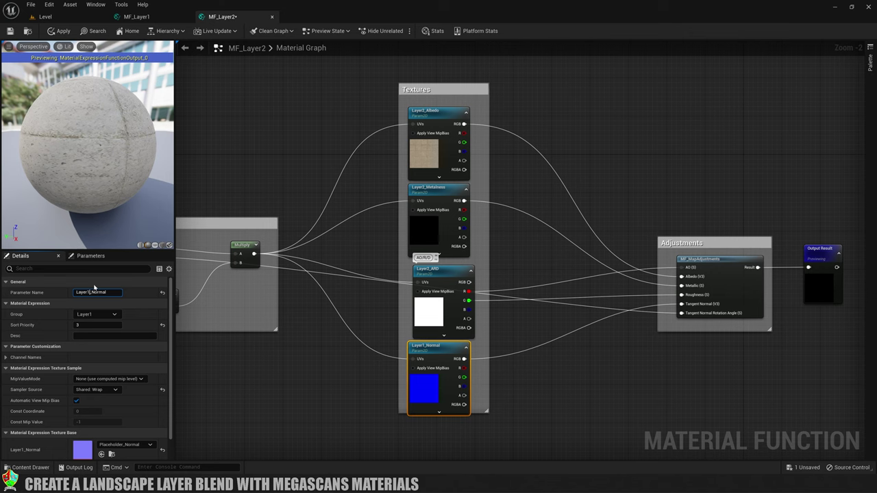
{"action": "key", "text": "Return"}
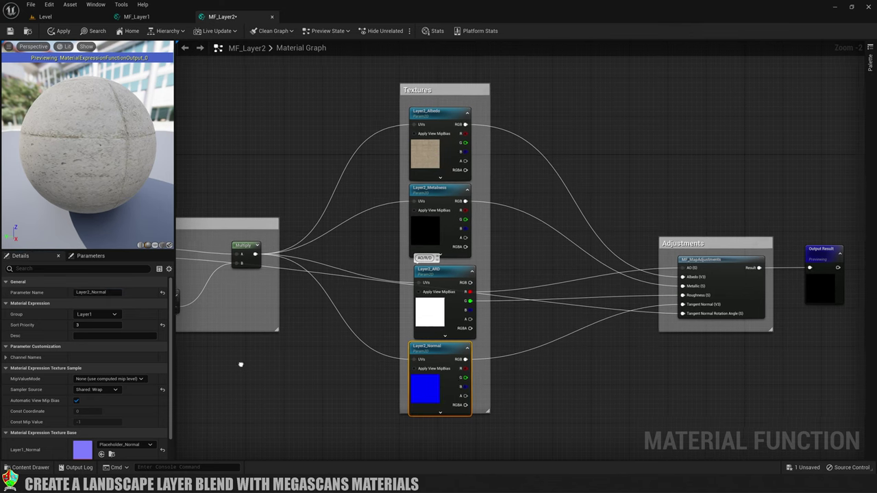
Rename the tiling scalar parameter in MF_Layer2 to Layer2Tiling.
{"action": "right_click_drag", "start_coordinate": [235, 288], "coordinate": [329, 266]}
{"action": "left_click", "coordinate": [235, 288]}
{"action": "left_click", "coordinate": [85, 291]}
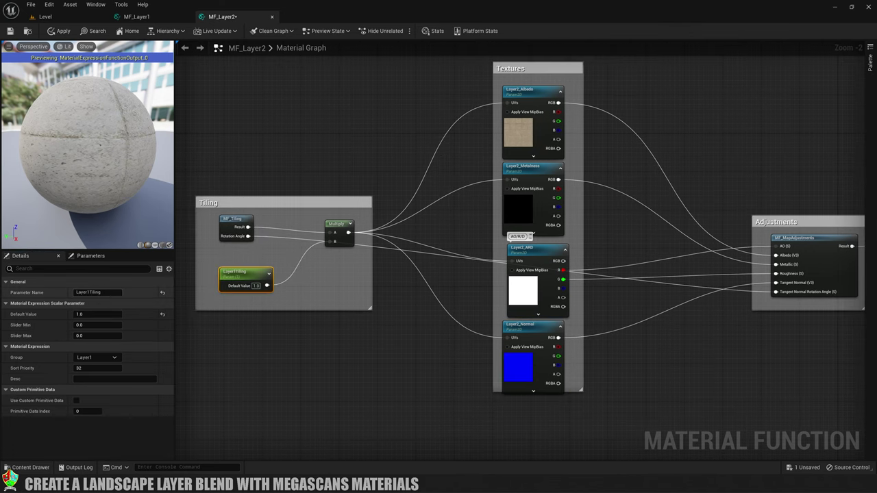
{"action": "key", "text": "Delete"}
{"action": "type", "text": "2"}
{"action": "key", "text": "Return"}
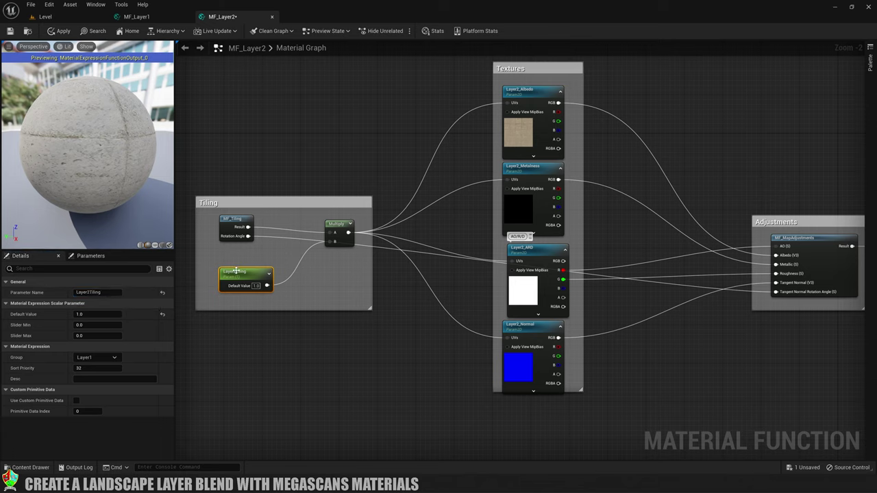
{"action": "left_click", "coordinate": [541, 112], "text": "ctrl"}
{"action": "left_click", "coordinate": [526, 226], "text": "ctrl"}
{"action": "left_click", "coordinate": [527, 296], "text": "ctrl"}
{"action": "left_click", "coordinate": [524, 327], "text": "ctrl"}
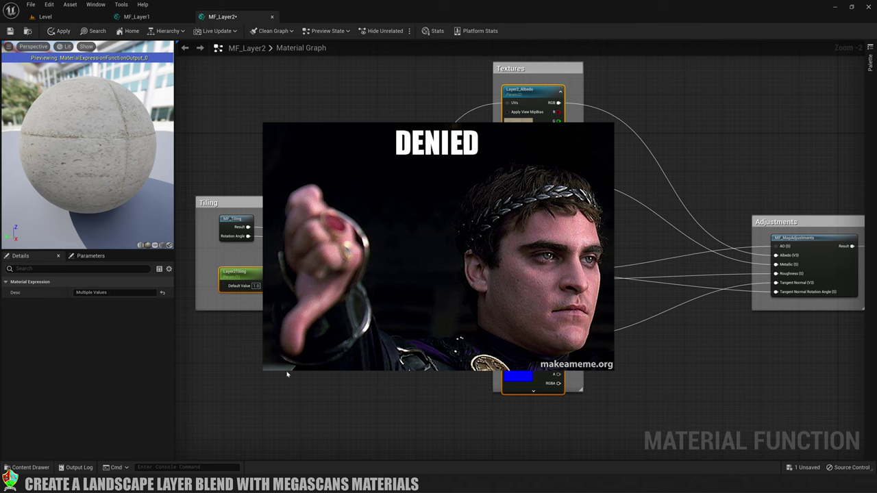
Assign the four Layer2 texture parameters to a parameter group named Layer2.
{"action": "left_click", "coordinate": [527, 89]}
{"action": "left_click", "coordinate": [531, 166], "text": "ctrl"}
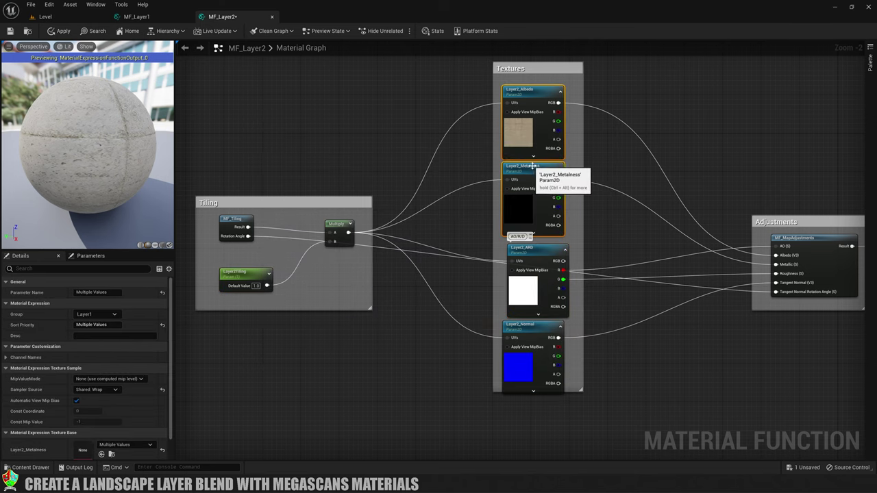
{"action": "left_click", "coordinate": [536, 248], "text": "ctrl"}
{"action": "left_click", "coordinate": [535, 323], "text": "ctrl"}
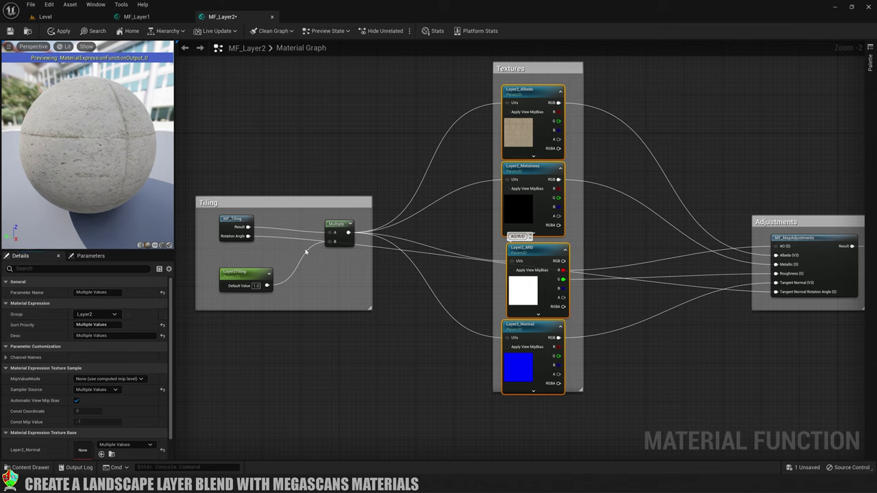
Assign the Layer2Tiling parameter to the Layer2 group and save MF_Layer2.
{"action": "left_click", "coordinate": [244, 273]}
{"action": "left_click", "coordinate": [94, 357]}
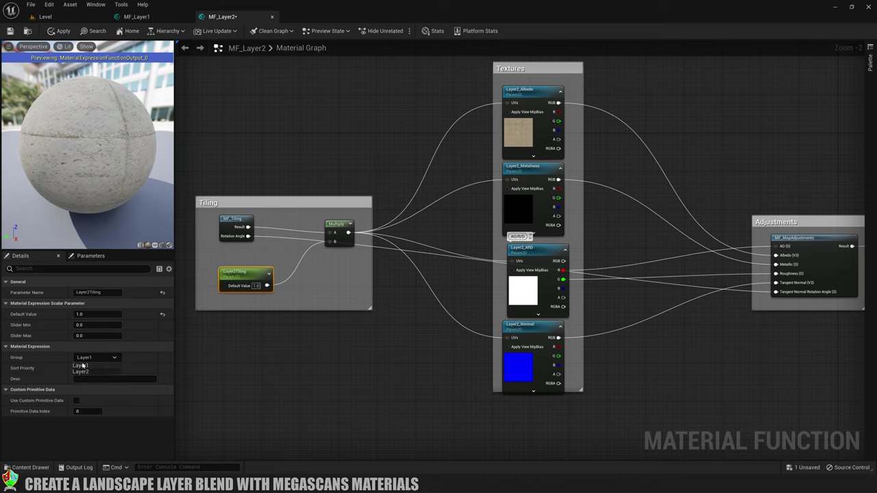
{"action": "left_click", "coordinate": [81, 372]}
{"action": "left_click", "coordinate": [256, 353]}
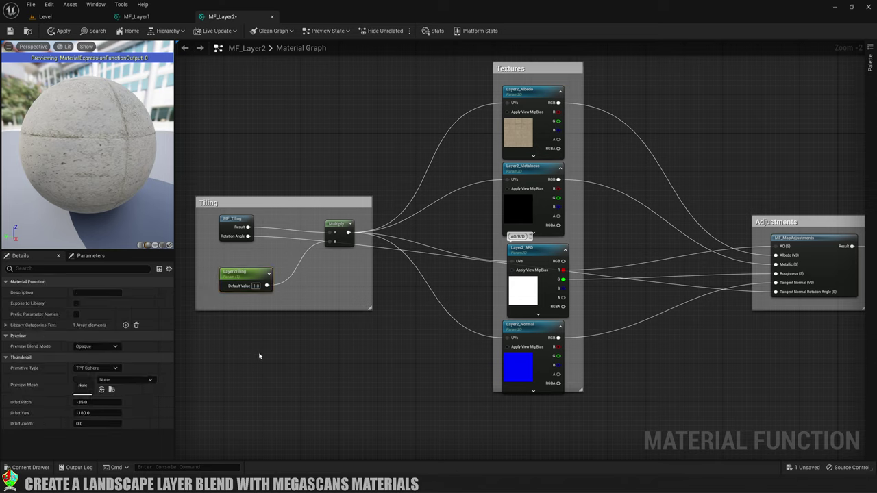
{"action": "left_click", "coordinate": [10, 31]}
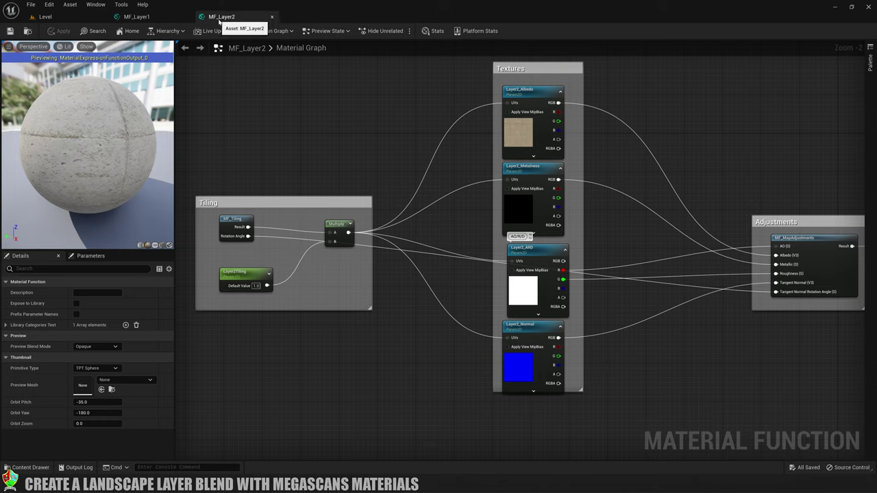
Duplicate the MF_Layer2 material function as MF_Layer3 and open the copy for editing.
{"action": "left_click", "coordinate": [42, 16]}
{"action": "right_click", "coordinate": [491, 403]}
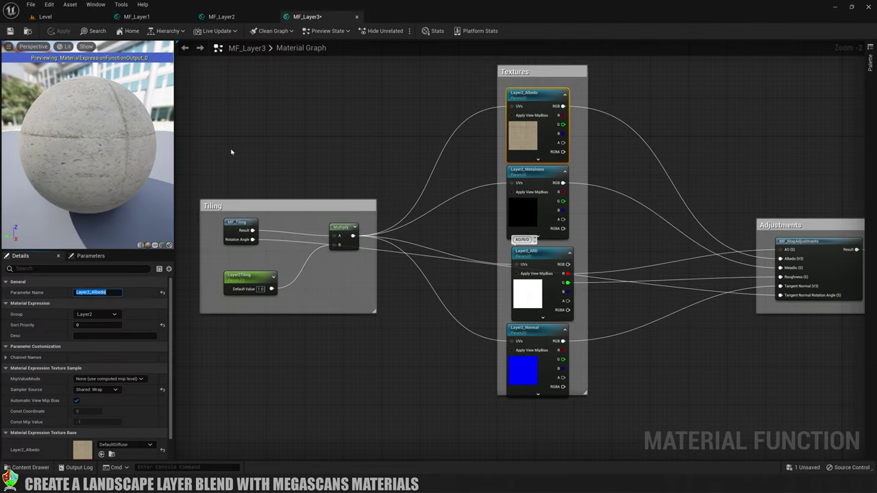
Rename the parameters in MF_Layer3 to Layer3_Albedo, Layer3_Metalness, Layer3_ARD, Layer3_Normal and Layer3Tiling.
{"action": "left_click", "coordinate": [527, 251]}
{"action": "type", "text": "Layer3_ARD"}
{"action": "key", "text": "Return"}
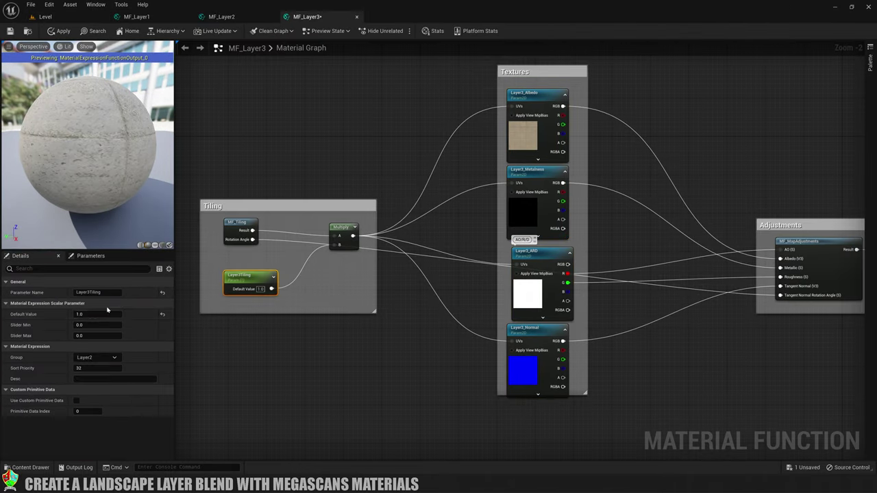
Save MF_Layer3, rename the MF_Layer4 parameters to Layer4_Albedo, Layer4_Metalness, Layer4_ARD, Layer4_Normal and Layer4Tiling, and save that function.
{"action": "key", "text": "ctrl+s"}
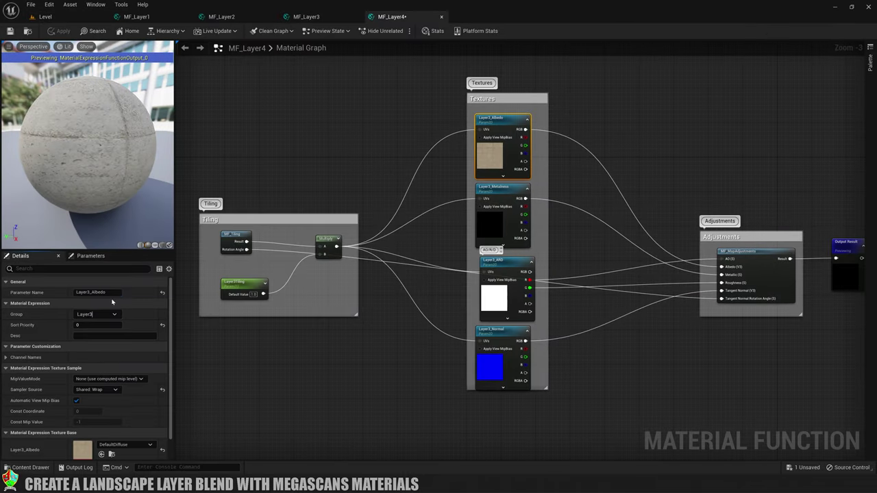
{"action": "double_click", "coordinate": [94, 291]}
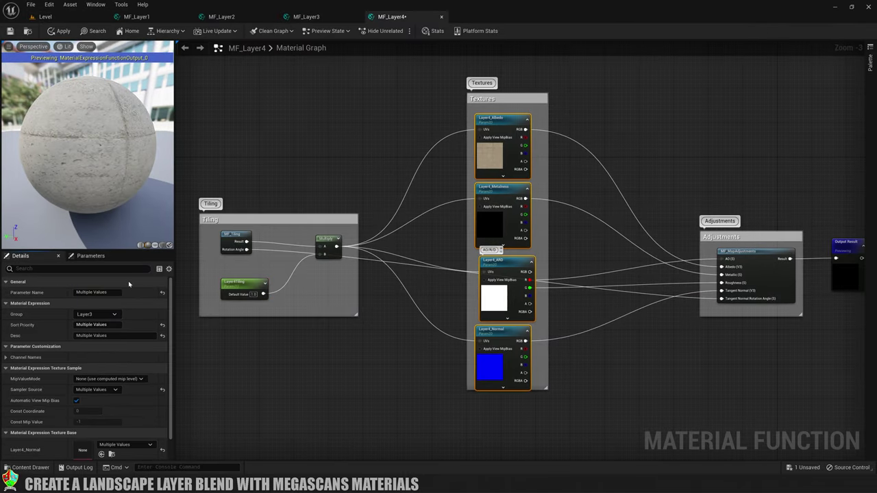
{"action": "left_click", "coordinate": [10, 31]}
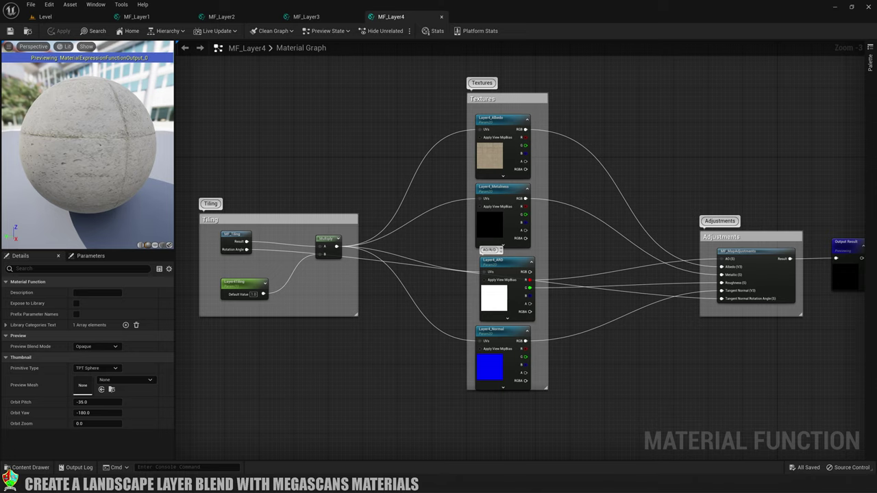
{"action": "left_click", "coordinate": [136, 17]}
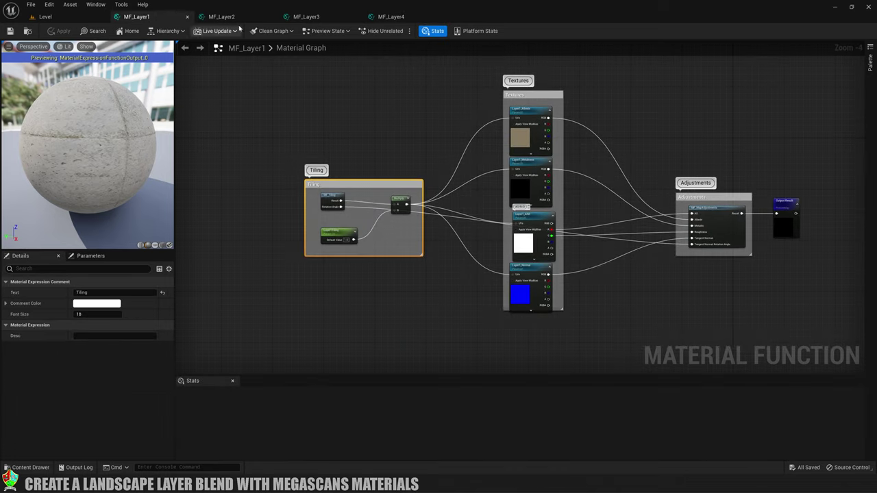
{"action": "left_click", "coordinate": [239, 17]}
{"action": "left_click", "coordinate": [305, 16]}
{"action": "left_click", "coordinate": [383, 16]}
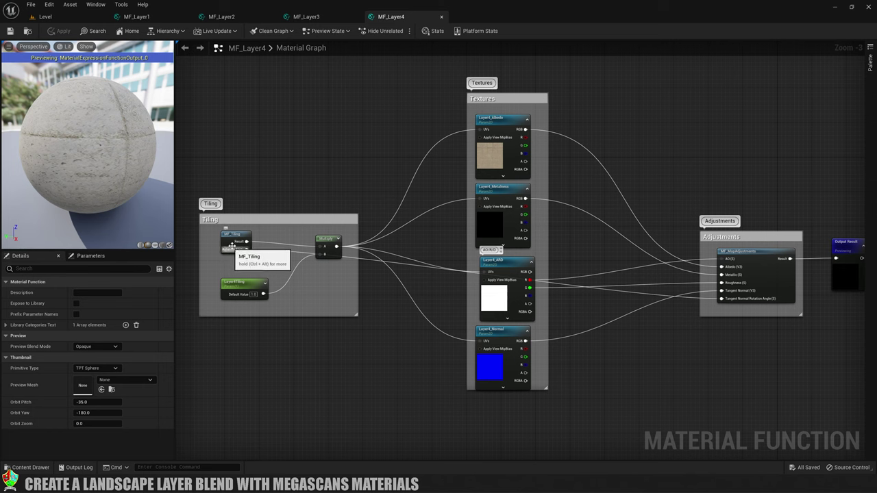
Create a new material named M_LandscapeBlend in the Content folder and open it for editing.
{"action": "left_click", "coordinate": [57, 21]}
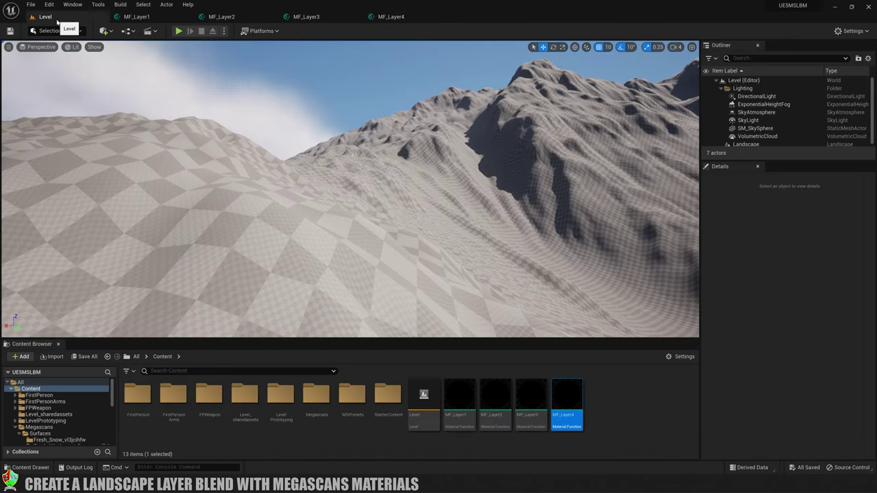
{"action": "right_click", "coordinate": [612, 396]}
{"action": "left_click", "coordinate": [646, 209]}
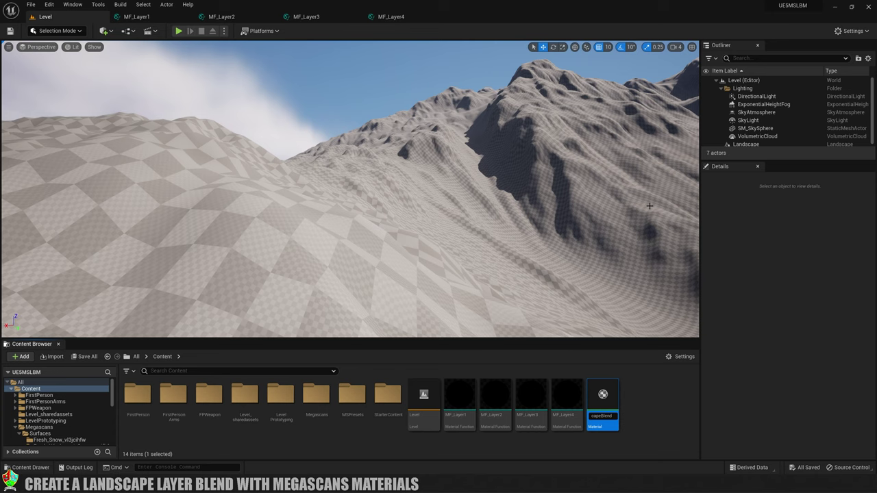
{"action": "key", "text": "Return"}
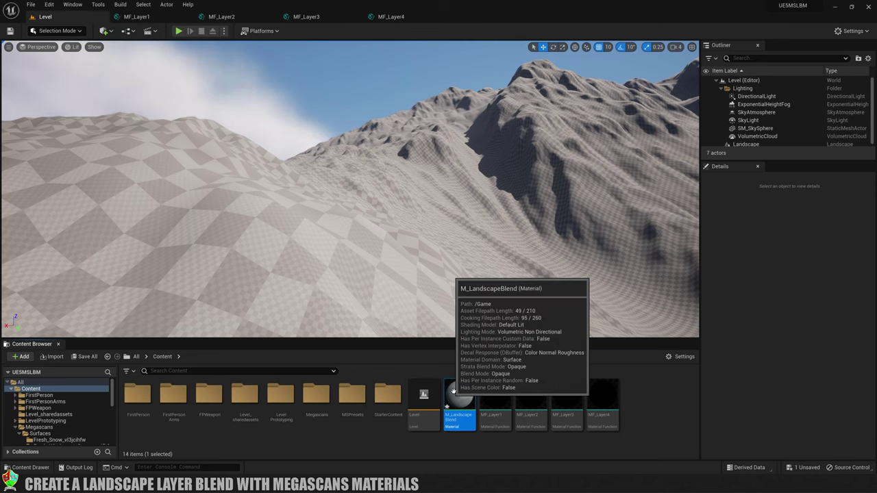
{"action": "double_click", "coordinate": [453, 390]}
Add a LandscapeLayerBlend node to the graph and place it ahead of the material output node.
{"action": "right_click_drag", "start_coordinate": [323, 288], "coordinate": [558, 247]}
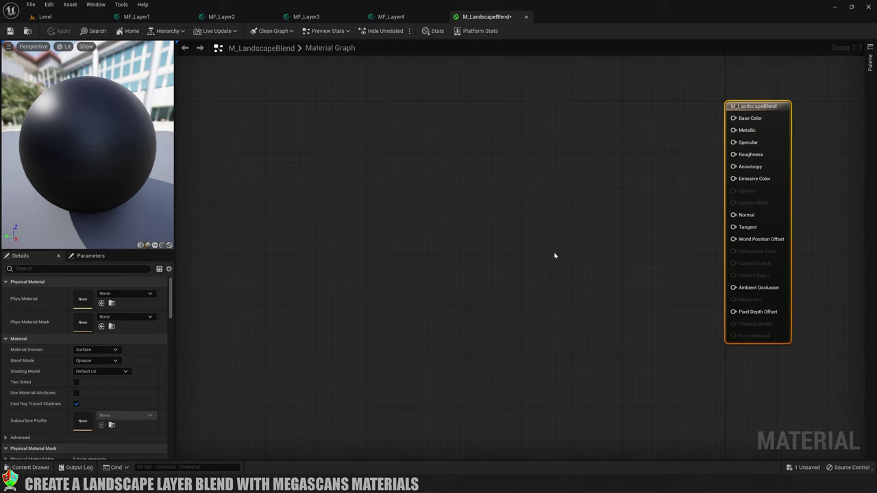
{"action": "right_click", "coordinate": [388, 171]}
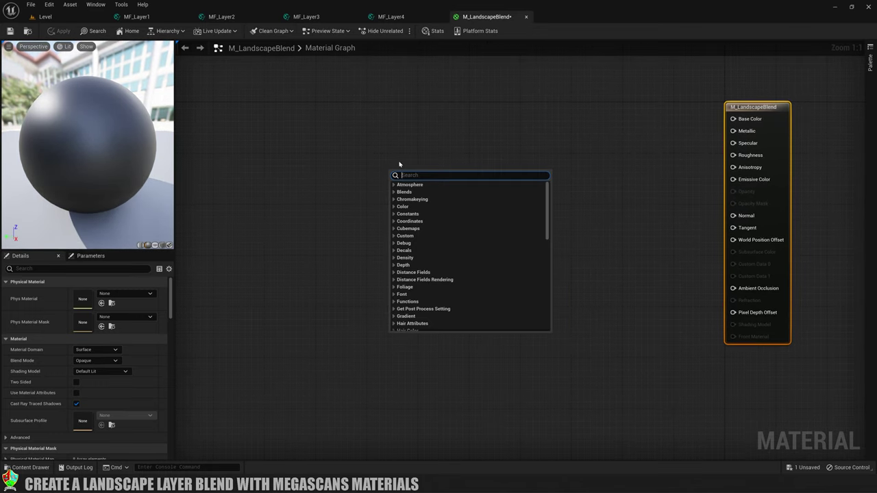
{"action": "type", "text": "landscape"}
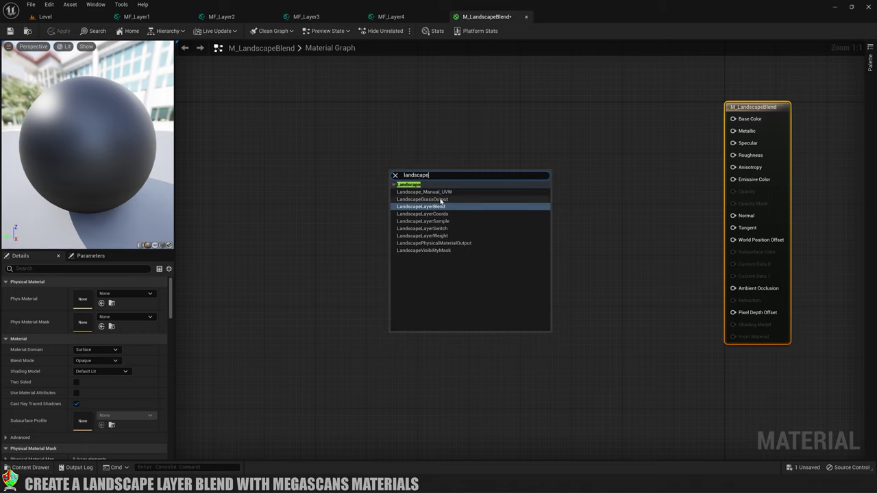
{"action": "left_click", "coordinate": [442, 207]}
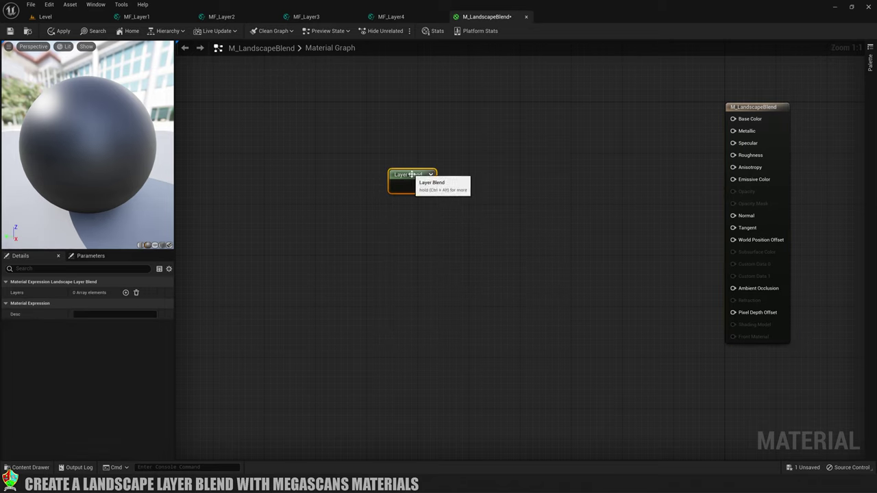
{"action": "left_click_drag", "start_coordinate": [416, 171], "coordinate": [484, 162]}
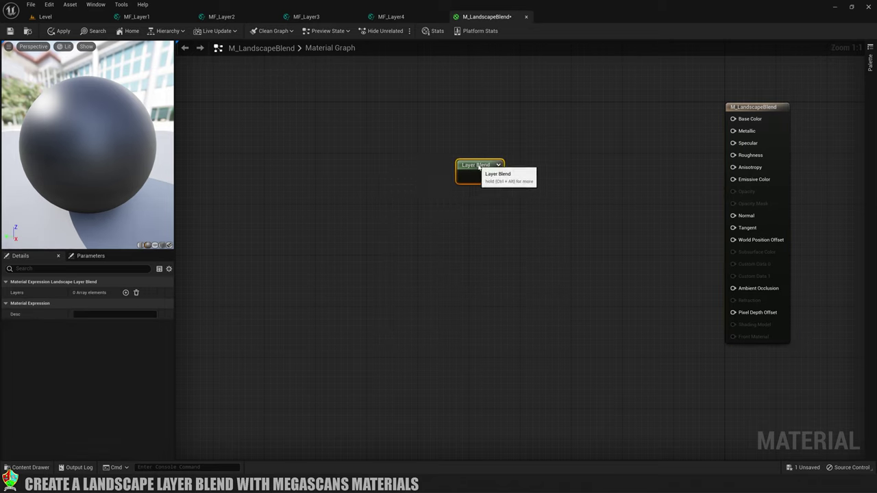
Add four layer elements to the Layer Blend node.
{"action": "left_click", "coordinate": [126, 293]}
{"action": "left_click", "coordinate": [126, 294]}
{"action": "left_click", "coordinate": [125, 294]}
{"action": "left_click", "coordinate": [125, 293]}
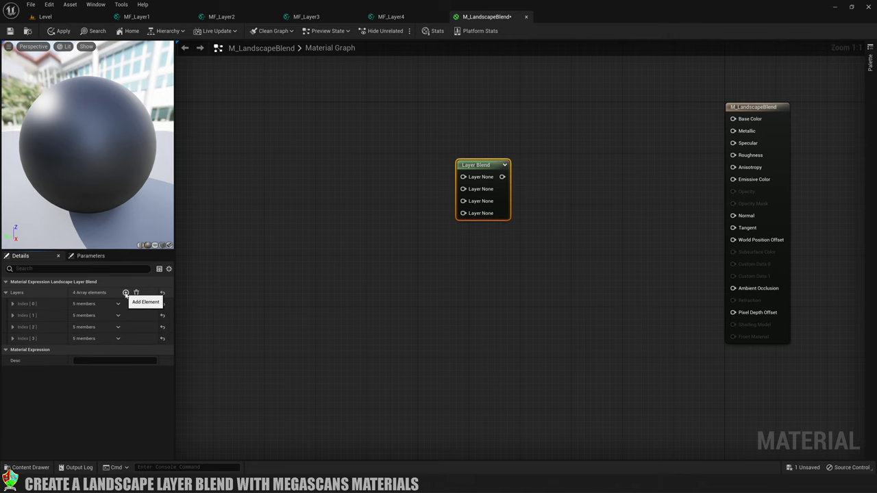
Name the first two layers of the Layer Blend node Layer1 and Layer2.
{"action": "left_click", "coordinate": [13, 304]}
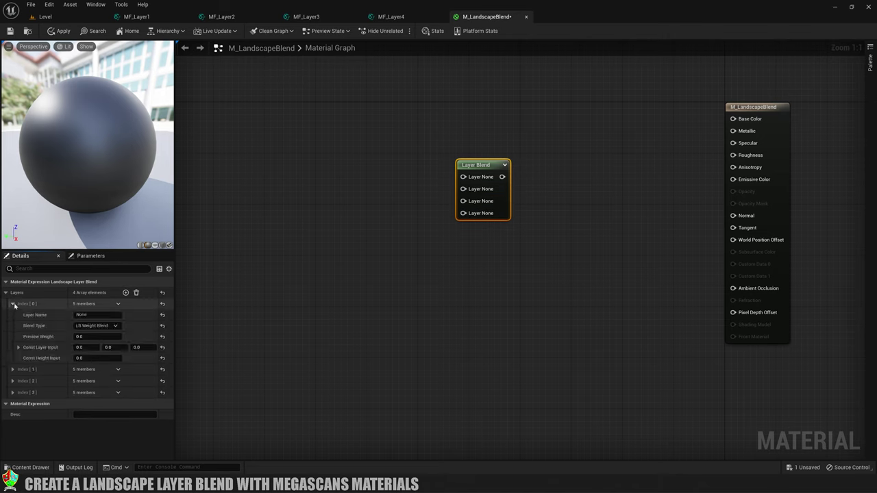
{"action": "left_click", "coordinate": [91, 315]}
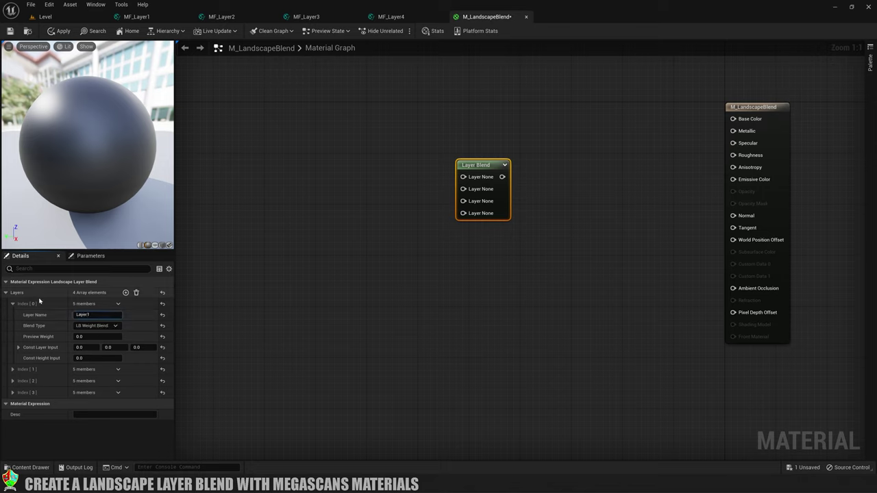
{"action": "type", "text": "Layer1"}
{"action": "key", "text": "Return"}
{"action": "left_click", "coordinate": [13, 369]}
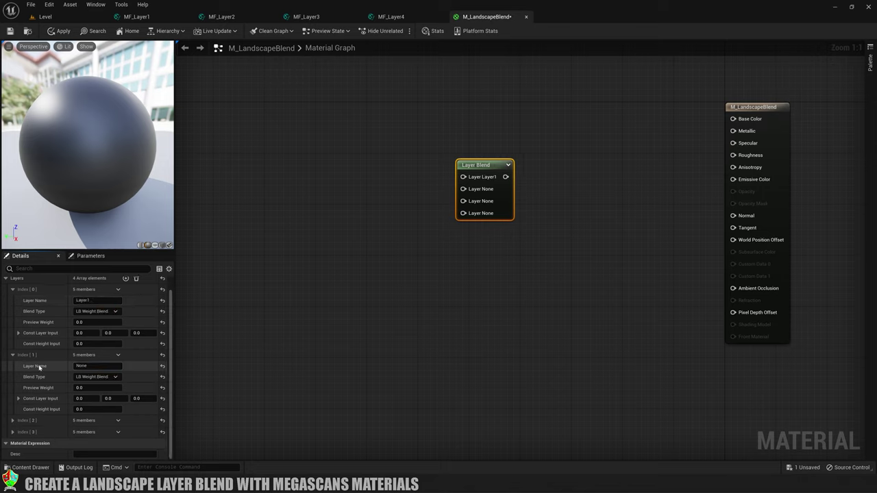
{"action": "left_click", "coordinate": [96, 366]}
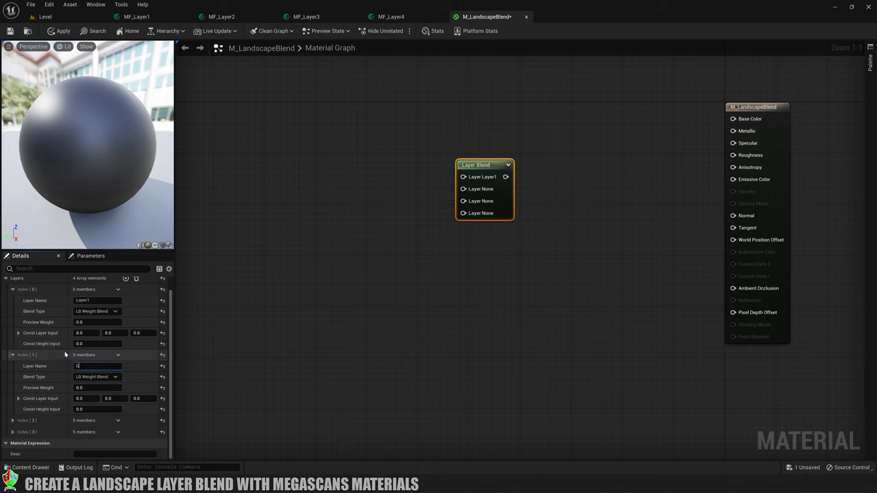
{"action": "type", "text": "Layer2"}
{"action": "key", "text": "Return"}
Name the third and fourth layers of the Layer Blend node Layer3 and Layer4.
{"action": "left_click", "coordinate": [13, 420]}
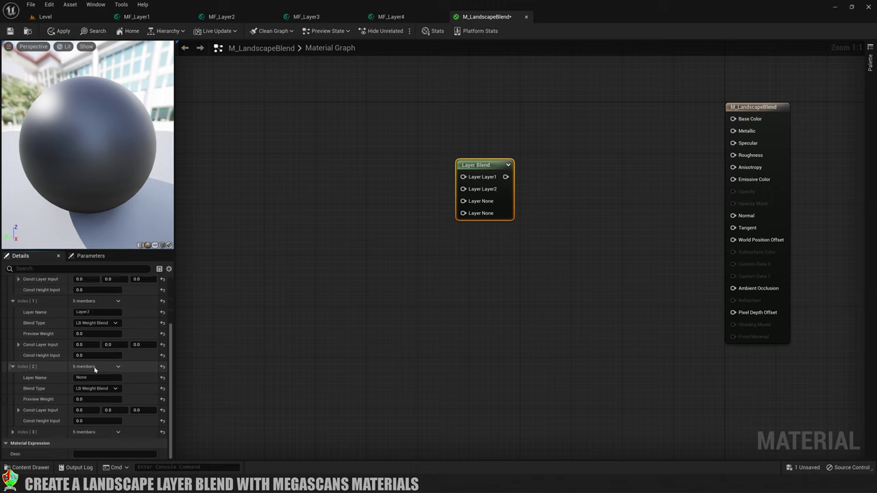
{"action": "left_click", "coordinate": [96, 377]}
{"action": "type", "text": "Layer3"}
{"action": "key", "text": "Return"}
{"action": "left_click", "coordinate": [13, 432]}
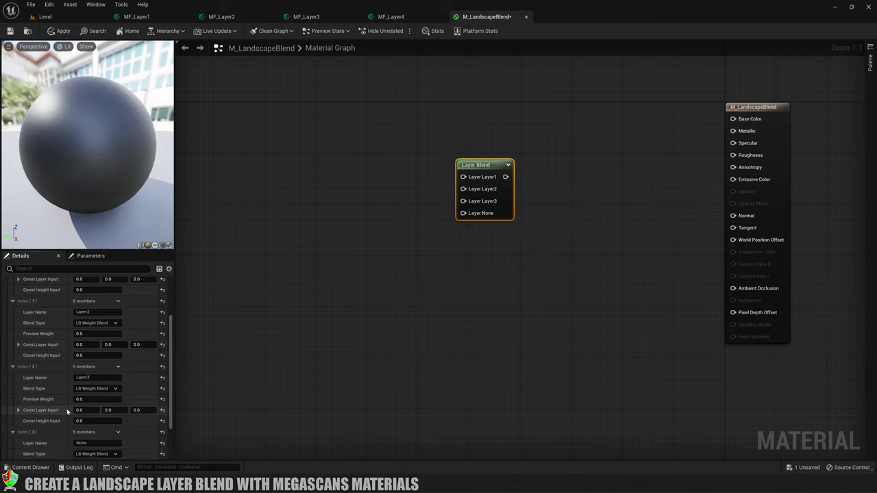
{"action": "left_click", "coordinate": [96, 389]}
{"action": "type", "text": "Layer4"}
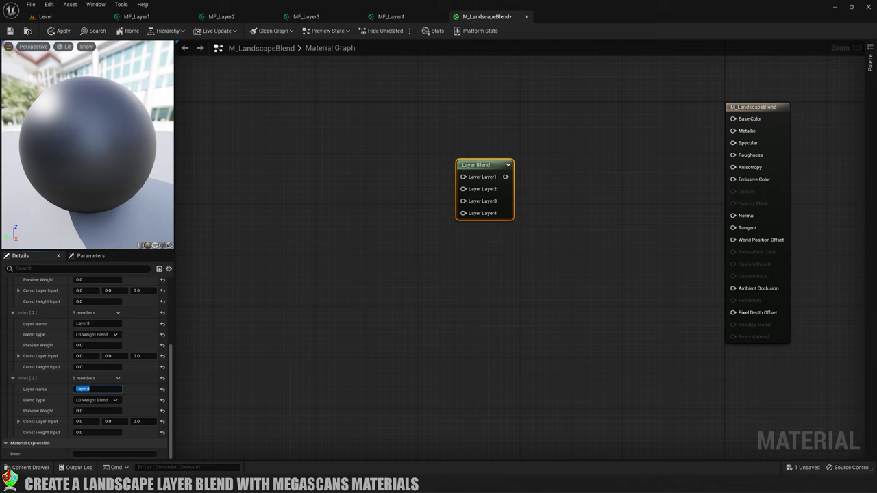
Attach a BreakMaterialAttributes node to the Layer Blend output and line it up with the M_LandscapeBlend output node.
{"action": "left_click_drag", "start_coordinate": [466, 166], "coordinate": [545, 132]}
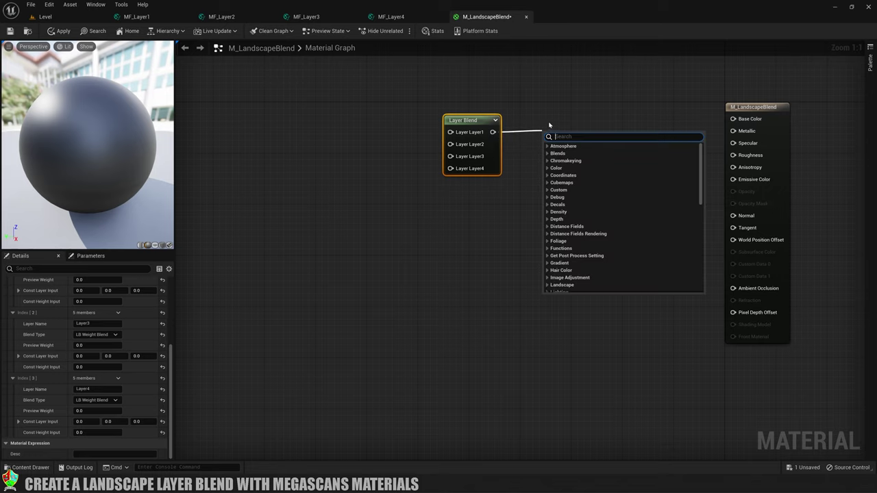
{"action": "type", "text": "break"}
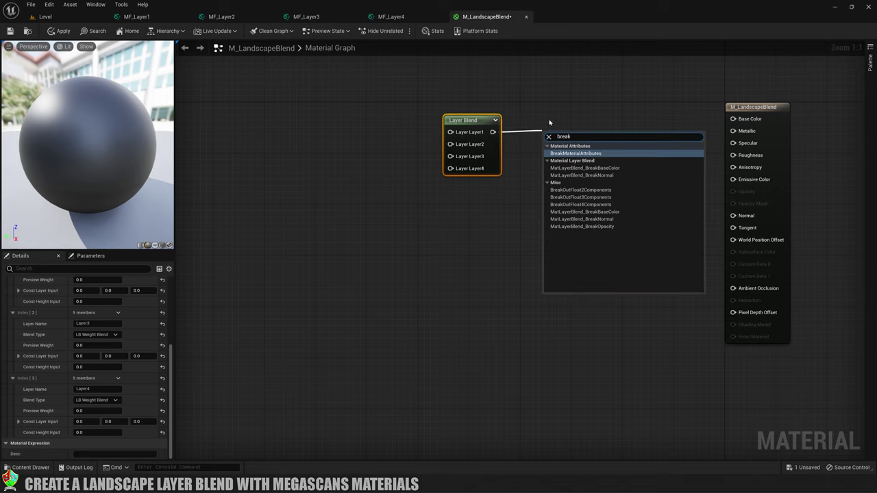
{"action": "left_click", "coordinate": [575, 153]}
{"action": "left_click_drag", "start_coordinate": [578, 137], "coordinate": [605, 121]}
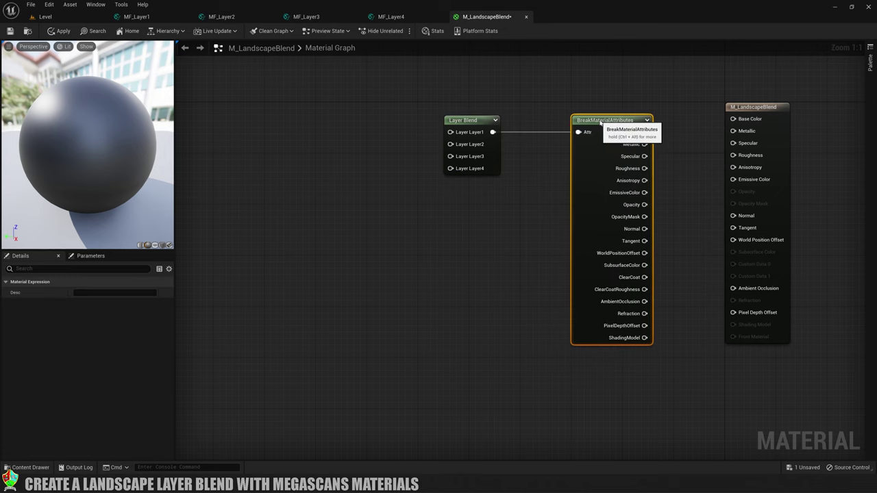
{"action": "left_click_drag", "start_coordinate": [763, 107], "coordinate": [730, 119]}
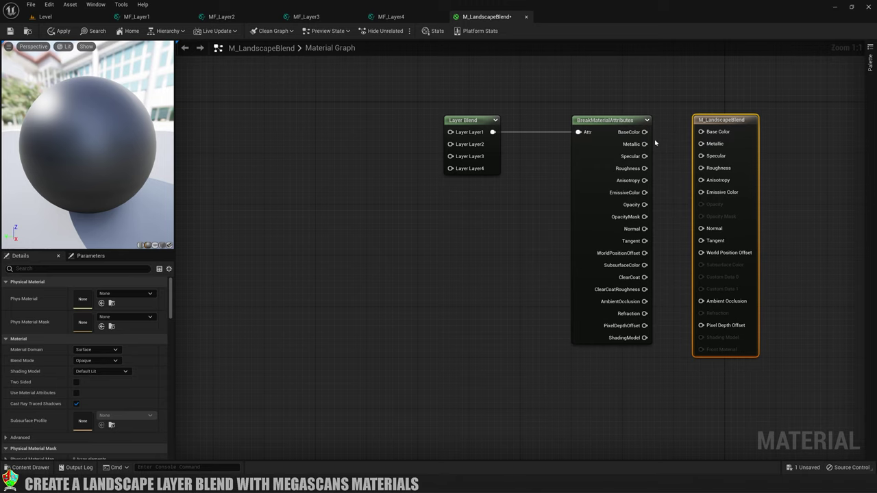
Connect BaseColor, Metallic, Roughness, Normal and AmbientOcclusion from BreakMaterialAttributes to the matching inputs of the M_LandscapeBlend node.
{"action": "left_click_drag", "start_coordinate": [644, 131], "coordinate": [701, 131]}
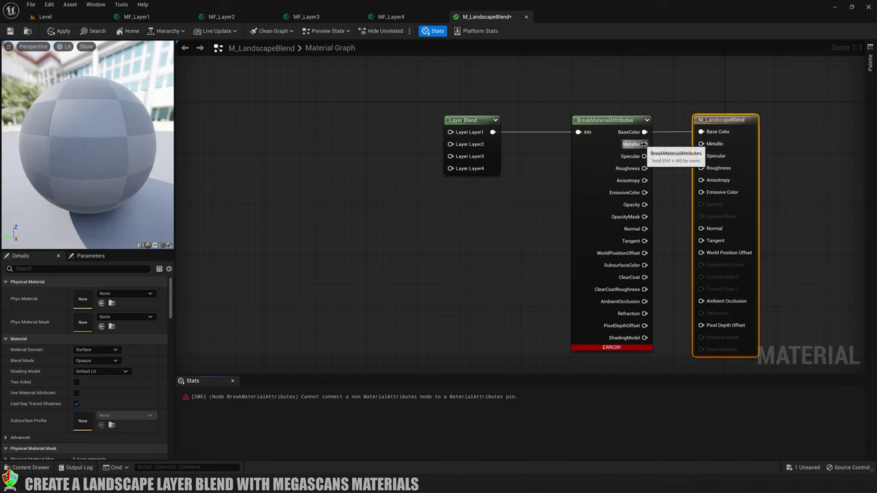
{"action": "left_click_drag", "start_coordinate": [644, 144], "coordinate": [701, 144]}
{"action": "left_click_drag", "start_coordinate": [644, 168], "coordinate": [702, 169]}
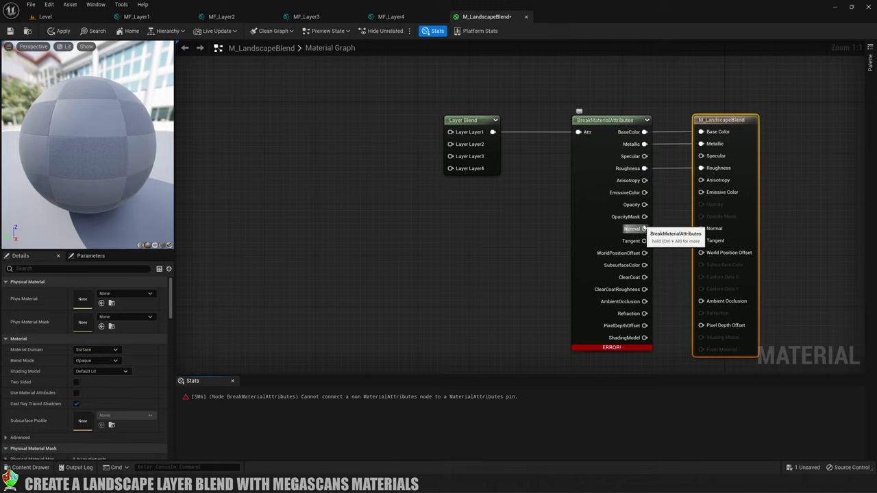
{"action": "left_click_drag", "start_coordinate": [644, 228], "coordinate": [701, 228]}
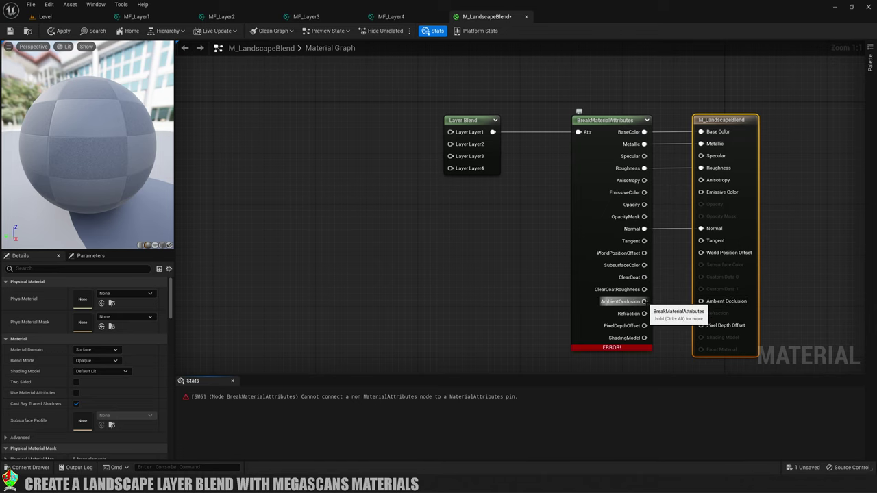
{"action": "left_click_drag", "start_coordinate": [644, 301], "coordinate": [702, 302]}
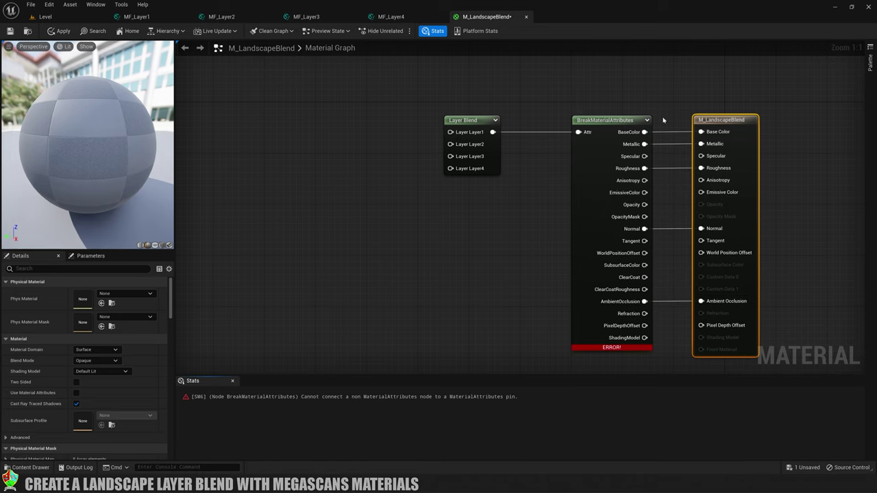
Add a MaterialFunctionCall node to the graph and place it level with the Layer Blend node, ahead of its inputs.
{"action": "right_click_drag", "start_coordinate": [419, 254], "coordinate": [450, 226]}
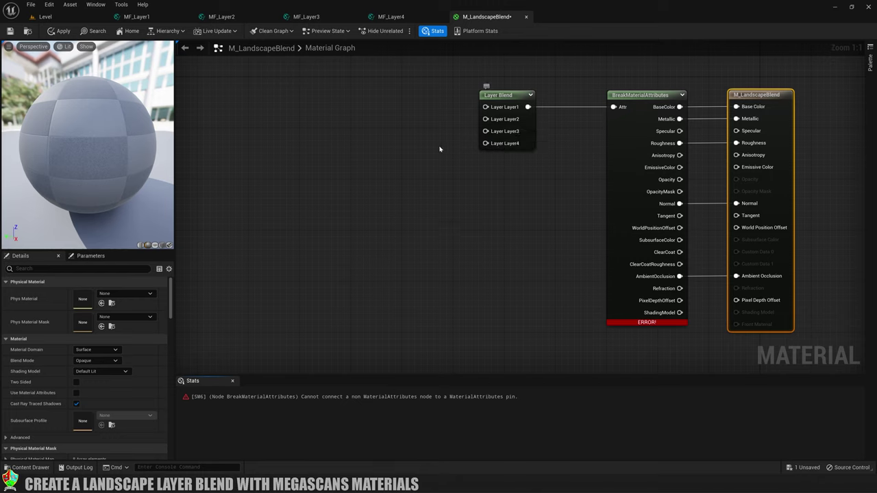
{"action": "right_click", "coordinate": [306, 124]}
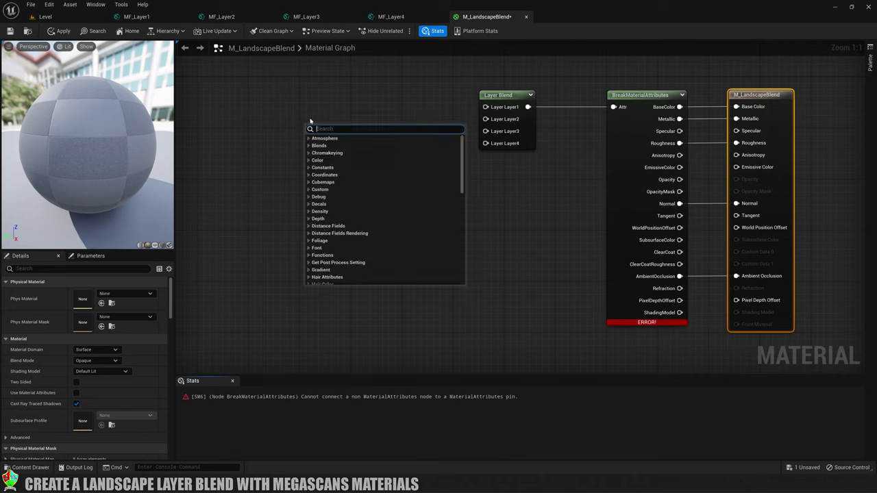
{"action": "type", "text": "material"}
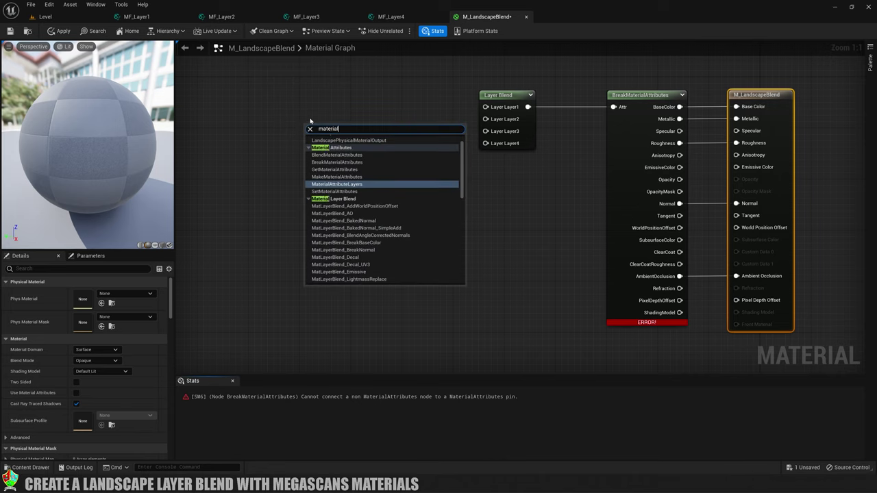
{"action": "type", "text": "fun"}
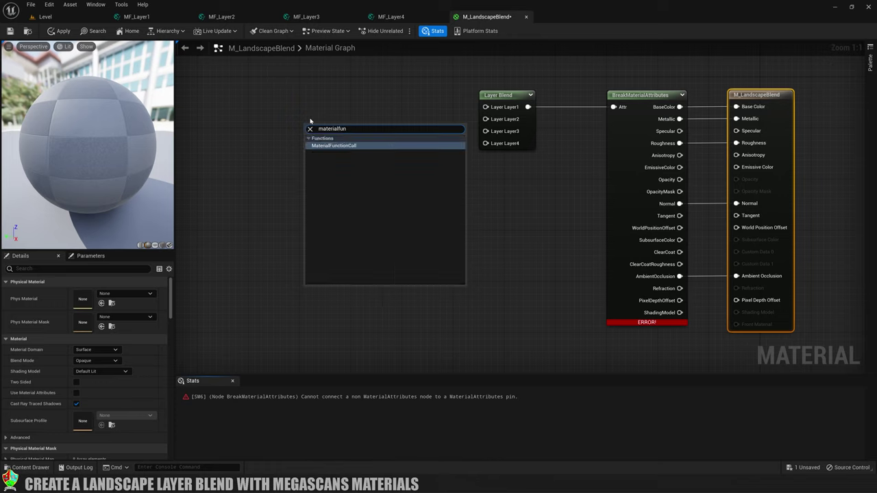
{"action": "left_click", "coordinate": [340, 146]}
{"action": "left_click_drag", "start_coordinate": [333, 132], "coordinate": [322, 102]}
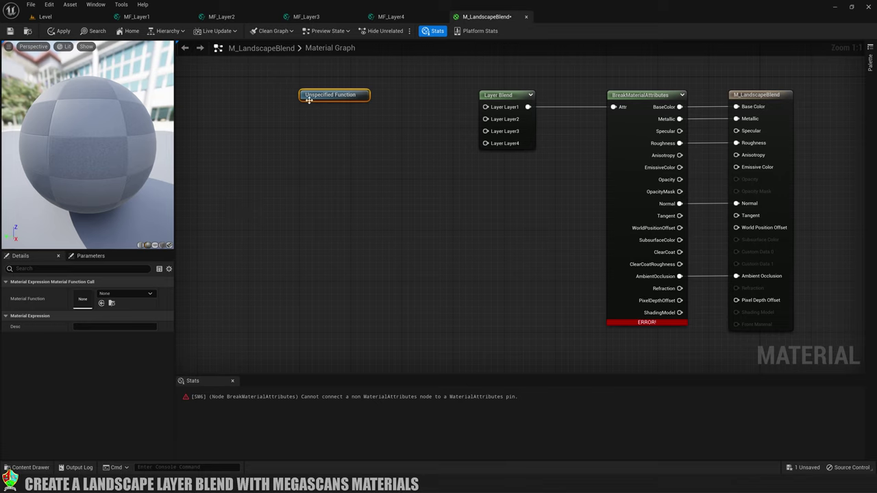
Assign MF_Layer1 to the material function node and connect its Result to the Layer1 input of Layer Blend.
{"action": "left_click", "coordinate": [150, 294]}
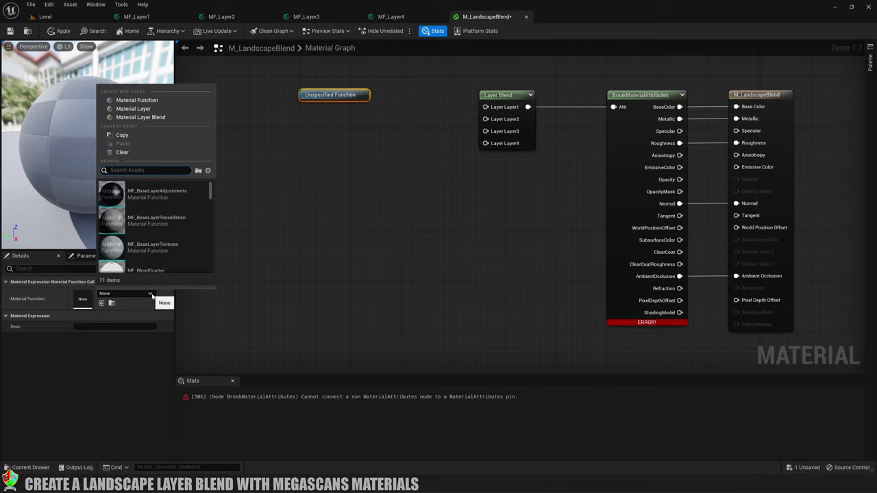
{"action": "type", "text": "la"}
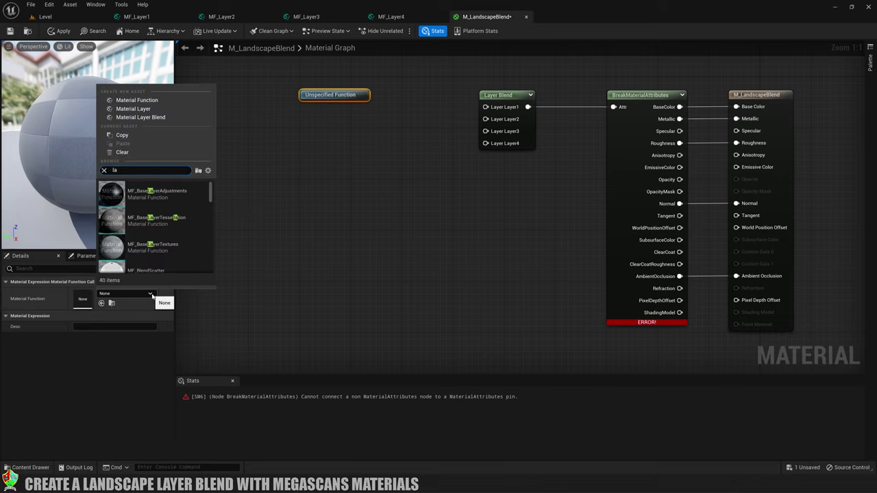
{"action": "type", "text": "yer1"}
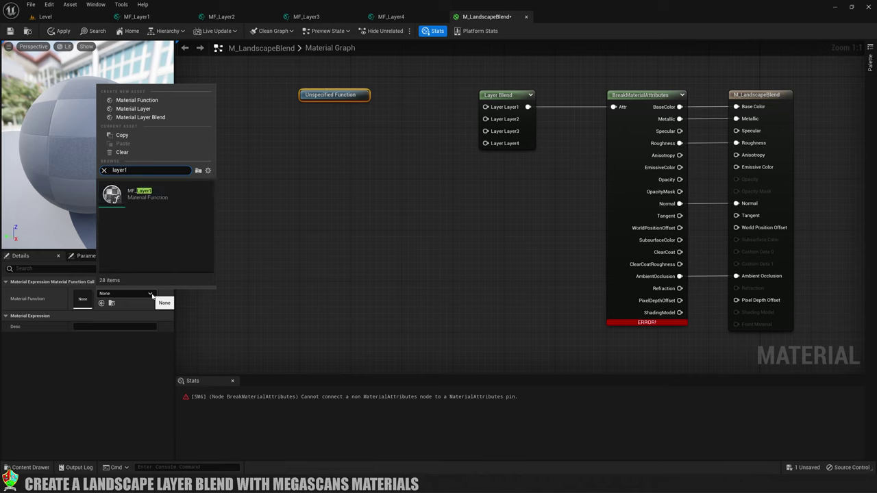
{"action": "left_click", "coordinate": [139, 192]}
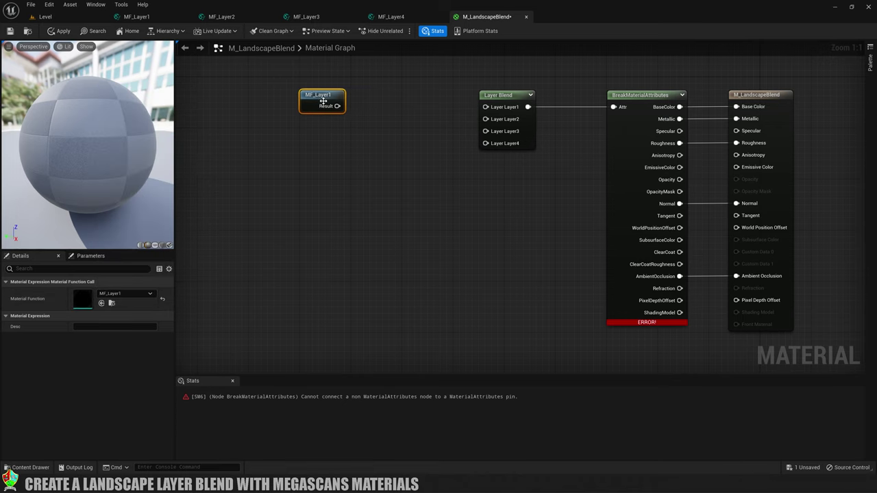
{"action": "left_click_drag", "start_coordinate": [337, 106], "coordinate": [486, 107]}
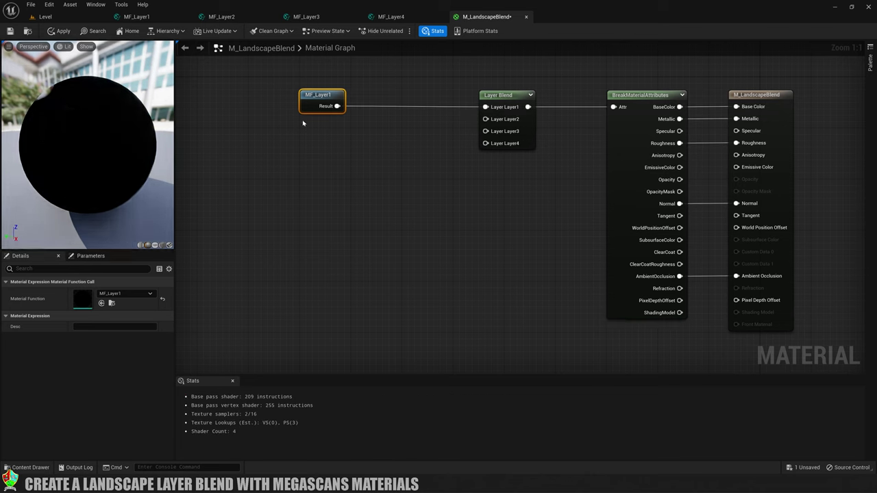
Make three copies of the MF_Layer1 node and assign MF_Layer2, MF_Layer3 and MF_Layer4 to them.
{"action": "key", "text": "ctrl+v"}
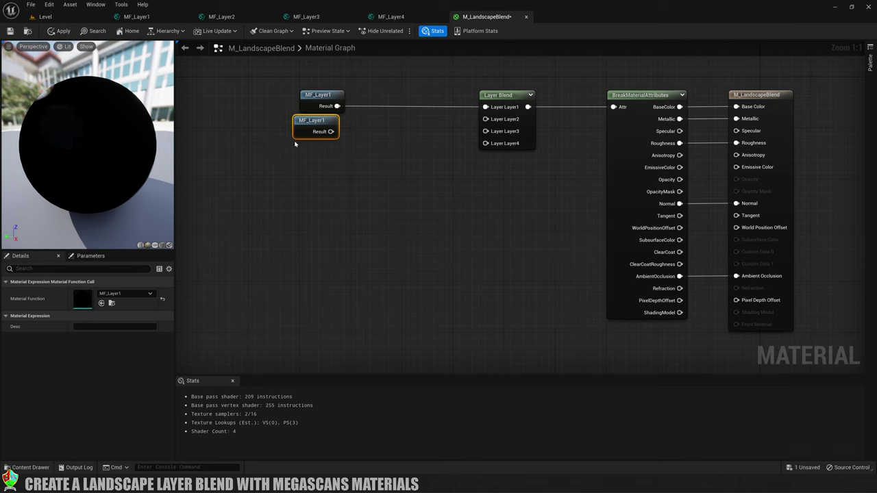
{"action": "key", "text": "ctrl+v"}
{"action": "left_click", "coordinate": [312, 123]}
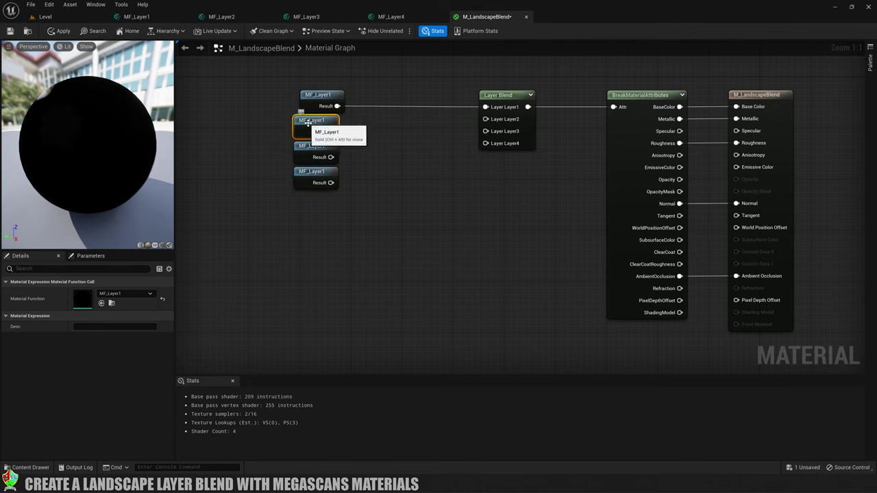
{"action": "left_click", "coordinate": [149, 294]}
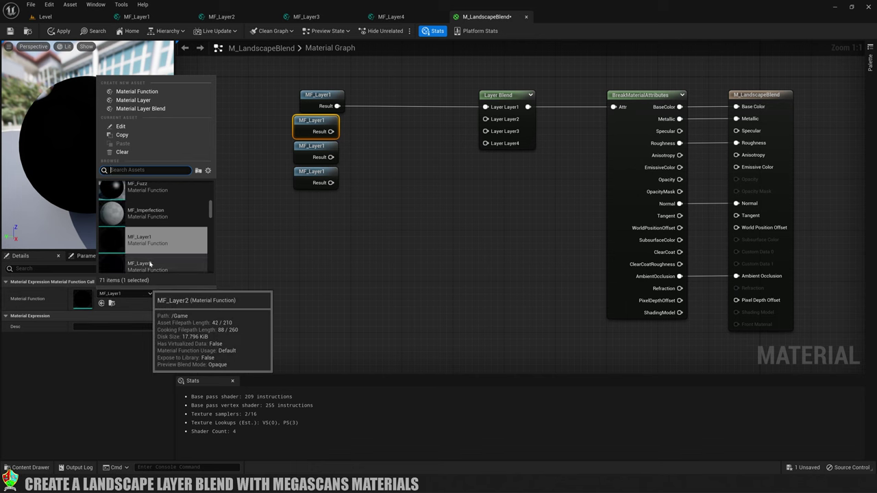
{"action": "left_click", "coordinate": [137, 261]}
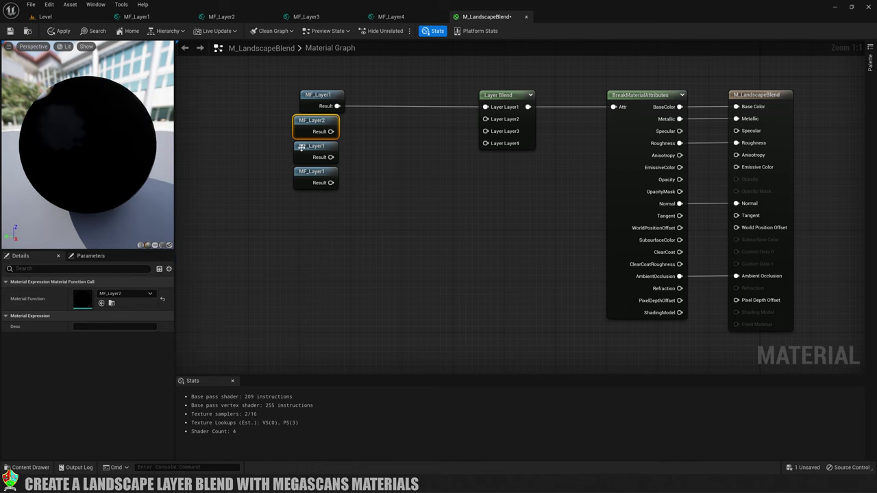
{"action": "left_click", "coordinate": [140, 293]}
{"action": "left_click", "coordinate": [156, 261]}
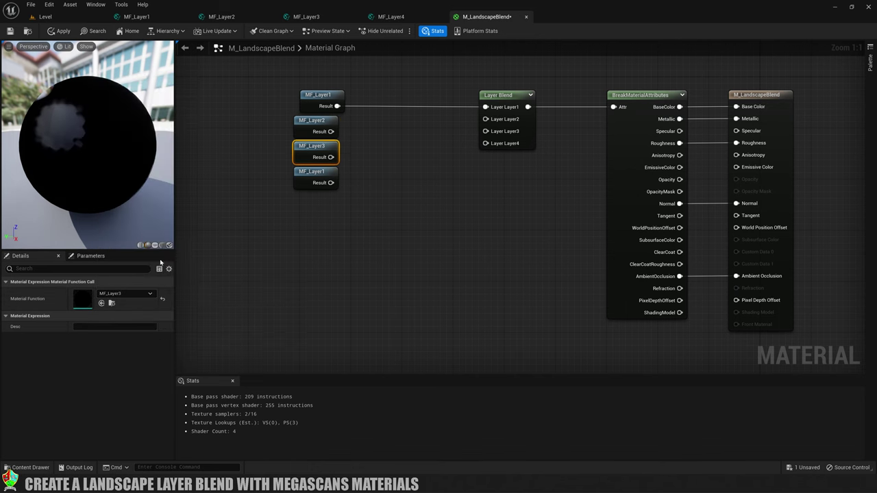
{"action": "left_click", "coordinate": [320, 177]}
{"action": "left_click", "coordinate": [151, 294]}
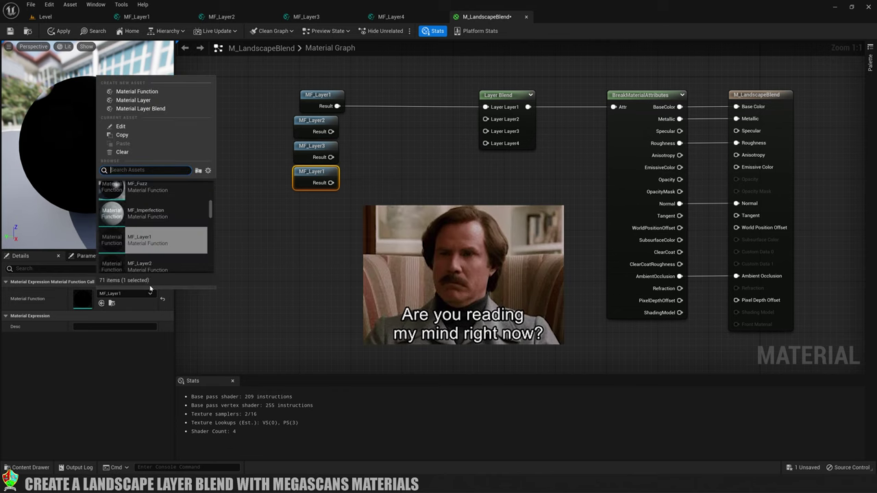
{"action": "left_click", "coordinate": [155, 265]}
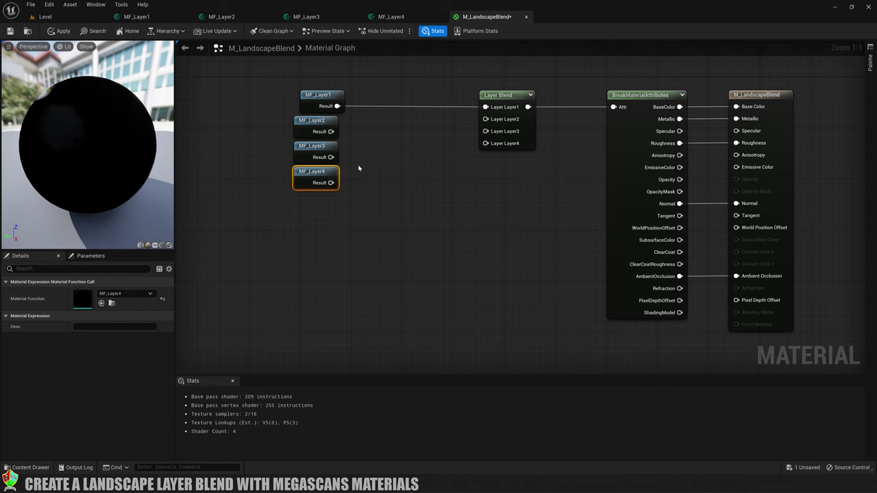
Align the function nodes in a column and connect MF_Layer2, MF_Layer3 and MF_Layer4 to the matching Layer Blend inputs.
{"action": "left_click_drag", "start_coordinate": [310, 215], "coordinate": [485, 119]}
{"action": "left_click", "coordinate": [370, 143]}
{"action": "left_click_drag", "start_coordinate": [337, 157], "coordinate": [485, 131]}
{"action": "left_click_drag", "start_coordinate": [337, 183], "coordinate": [486, 143]}
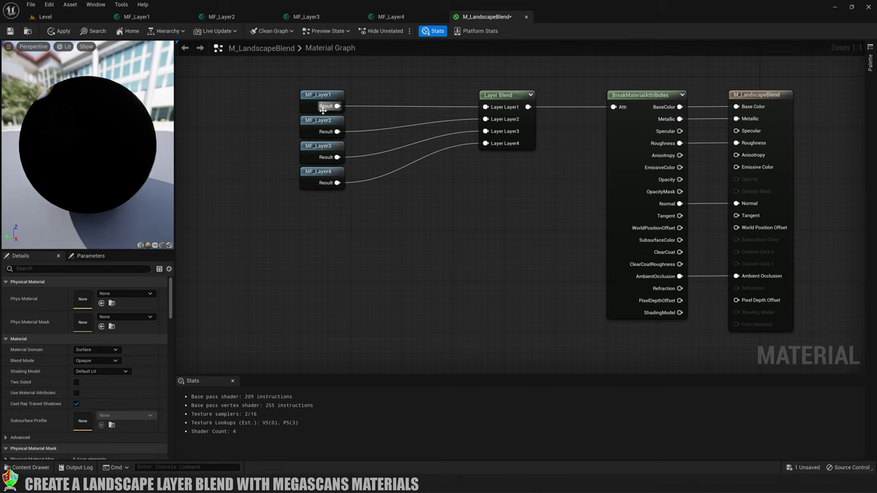
Move the four MF_Layer nodes up together to center them on the Layer Blend node, and save the material.
{"action": "left_click_drag", "start_coordinate": [288, 74], "coordinate": [359, 211]}
{"action": "left_click_drag", "start_coordinate": [319, 97], "coordinate": [321, 78]}
{"action": "left_click", "coordinate": [509, 204]}
{"action": "right_click_drag", "start_coordinate": [509, 203], "coordinate": [472, 213]}
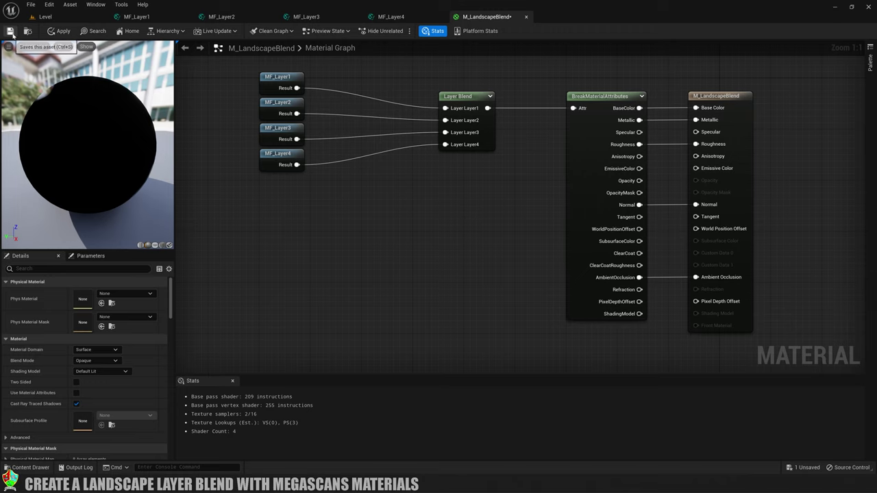
Return to the level and create a material instance of M_LandscapeBlend named MInst_LandscapeBlend.
{"action": "left_click", "coordinate": [45, 16]}
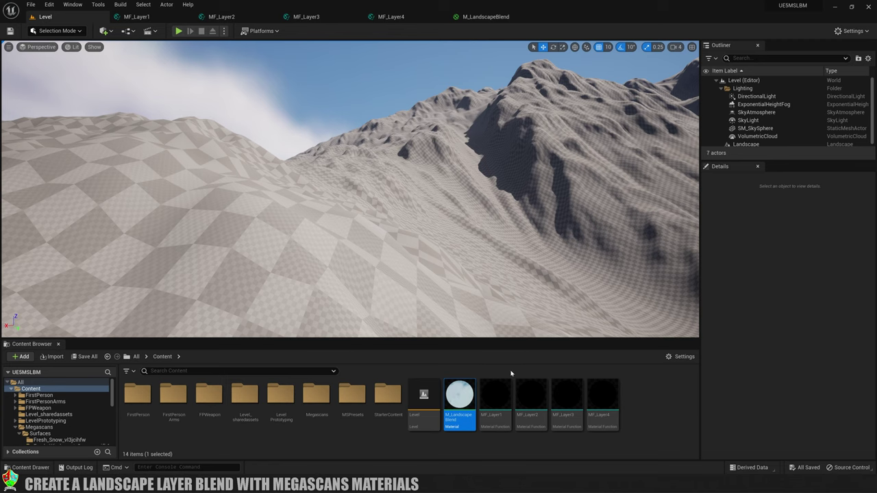
{"action": "right_click", "coordinate": [461, 397]}
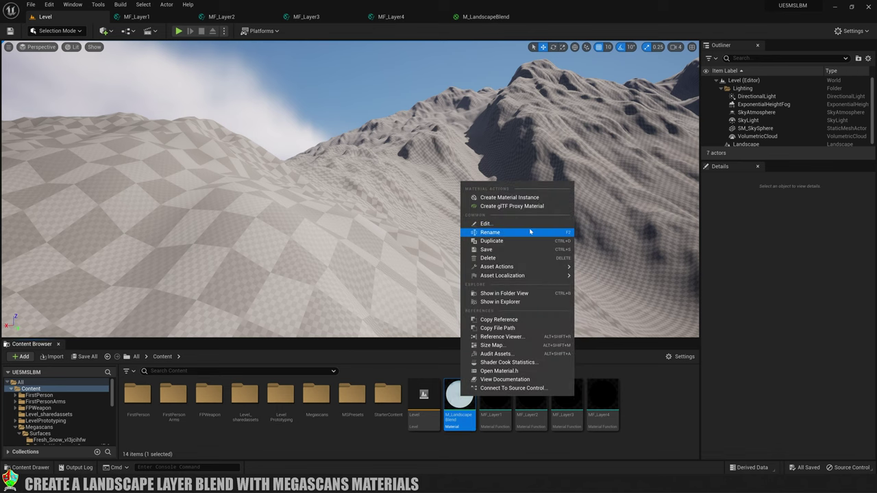
{"action": "left_click", "coordinate": [519, 198]}
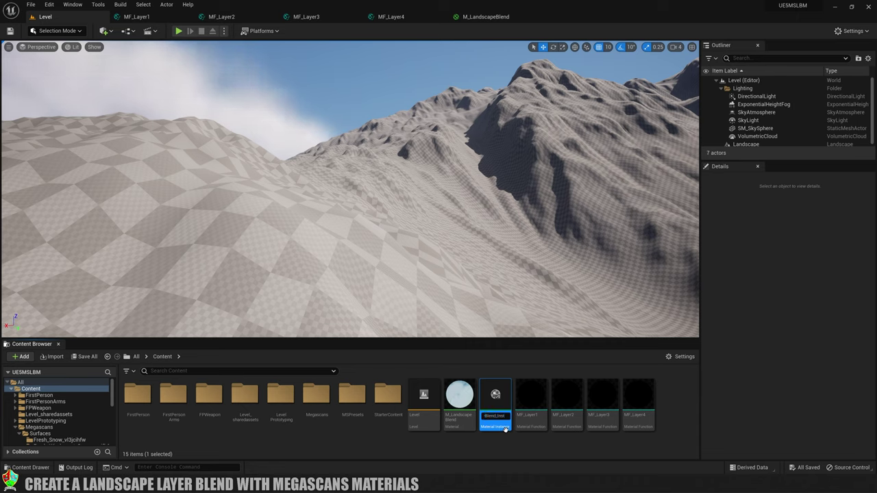
{"action": "key", "text": "BackSpace"}
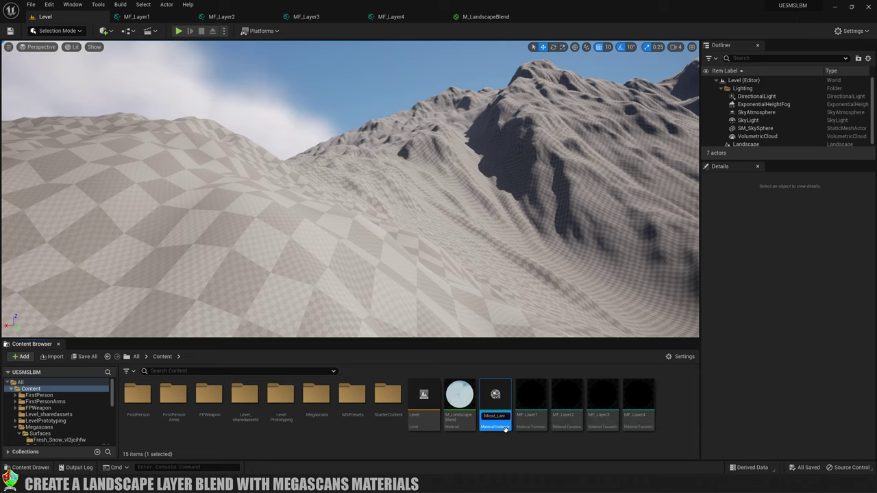
{"action": "key", "text": "Return"}
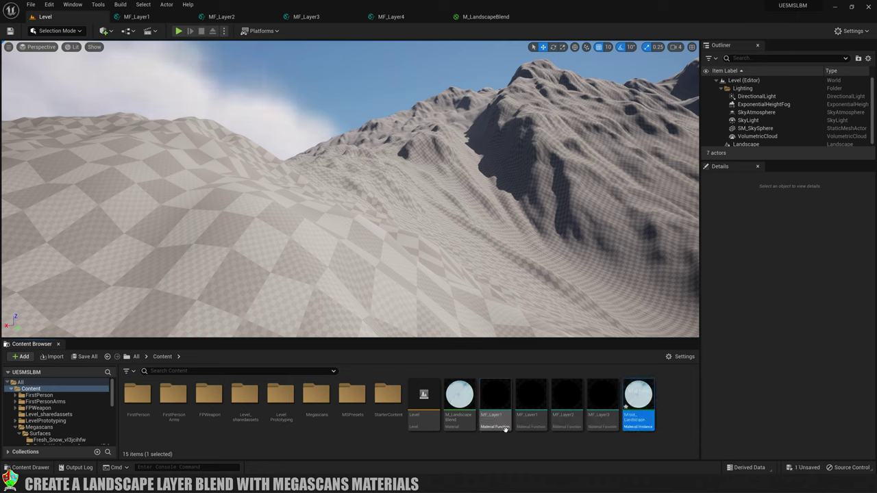
Open MInst_LandscapeBlend and review its global settings and the Layer1 to Layer4 parameter groups.
{"action": "double_click", "coordinate": [636, 392]}
{"action": "scroll", "coordinate": [317, 204], "scroll_direction": "down", "scroll_amount": 3}
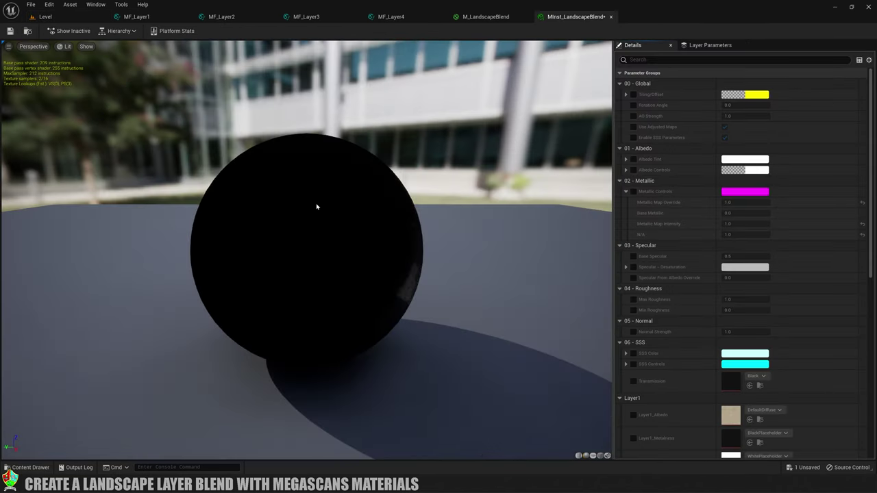
{"action": "scroll", "coordinate": [721, 140], "scroll_direction": "down", "scroll_amount": 6}
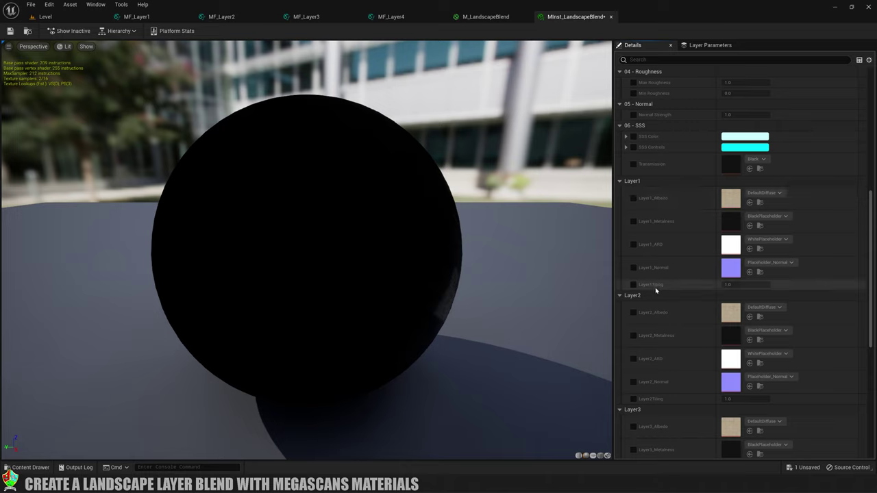
{"action": "scroll", "coordinate": [655, 290], "scroll_direction": "down", "scroll_amount": 8}
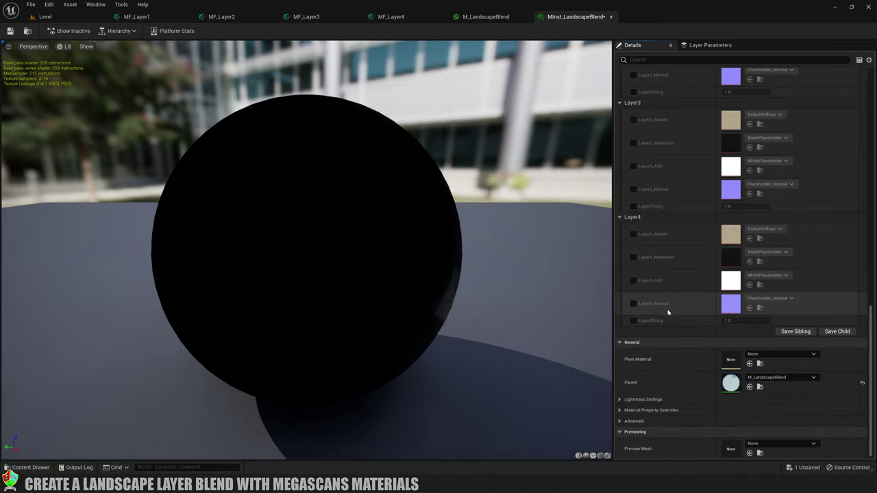
{"action": "scroll", "coordinate": [672, 294], "scroll_direction": "up", "scroll_amount": 2}
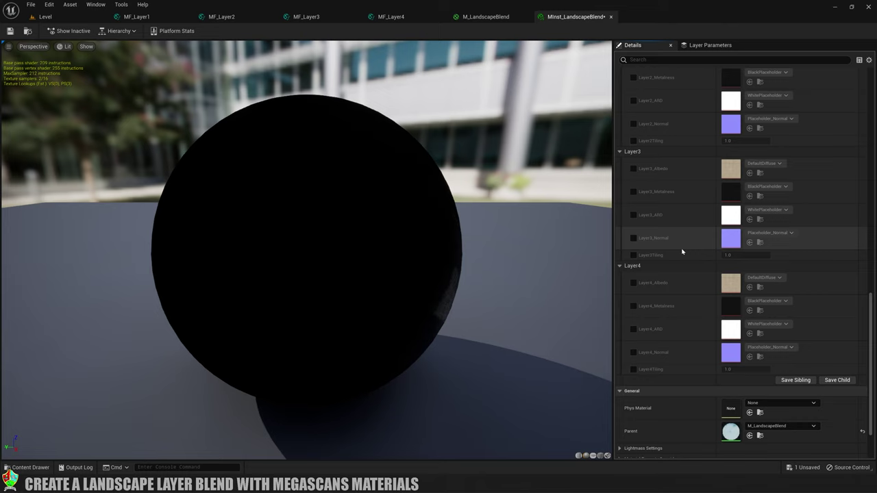
Float the MInst_LandscapeBlend editor over the level, make it taller, widen its details area and bring the Layer1 parameters into view.
{"action": "left_click_drag", "start_coordinate": [571, 17], "coordinate": [607, 97]}
{"action": "left_click", "coordinate": [43, 16]}
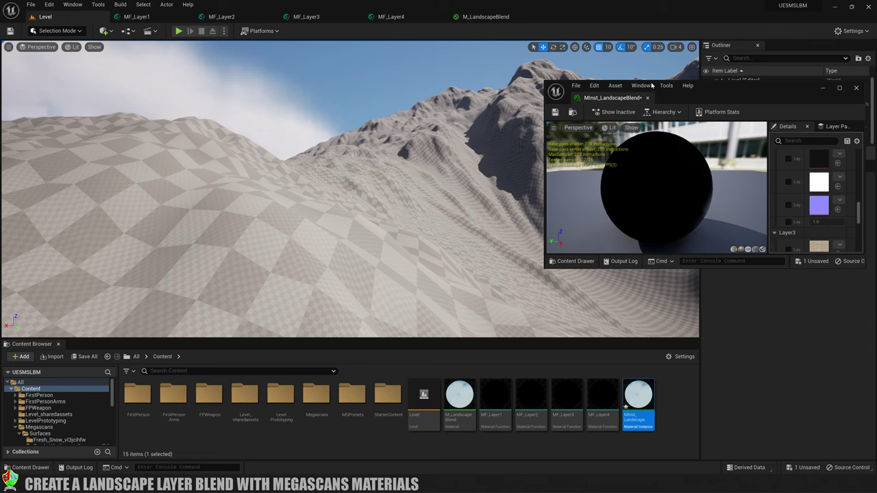
{"action": "left_click_drag", "start_coordinate": [733, 268], "coordinate": [746, 423]}
{"action": "left_click_drag", "start_coordinate": [723, 82], "coordinate": [733, 9]}
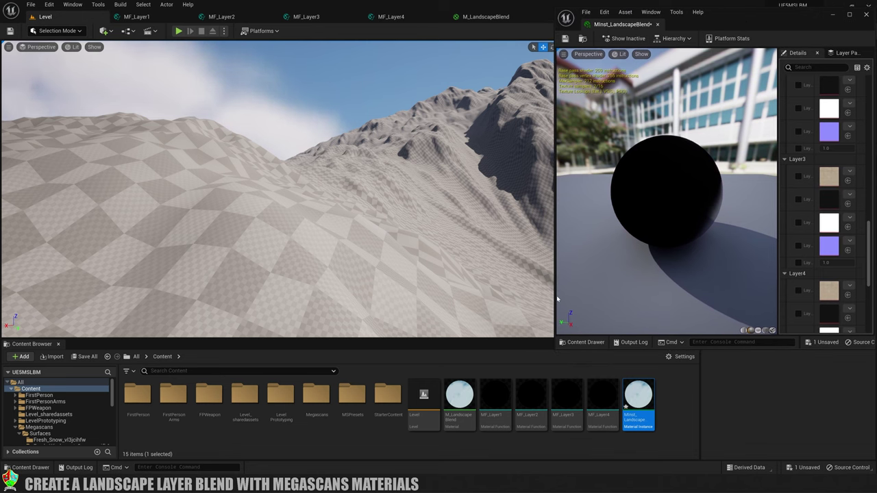
{"action": "left_click_drag", "start_coordinate": [778, 222], "coordinate": [710, 205]}
{"action": "scroll", "coordinate": [787, 175], "scroll_direction": "up", "scroll_amount": 2}
{"action": "scroll", "coordinate": [787, 175], "scroll_direction": "up", "scroll_amount": 5}
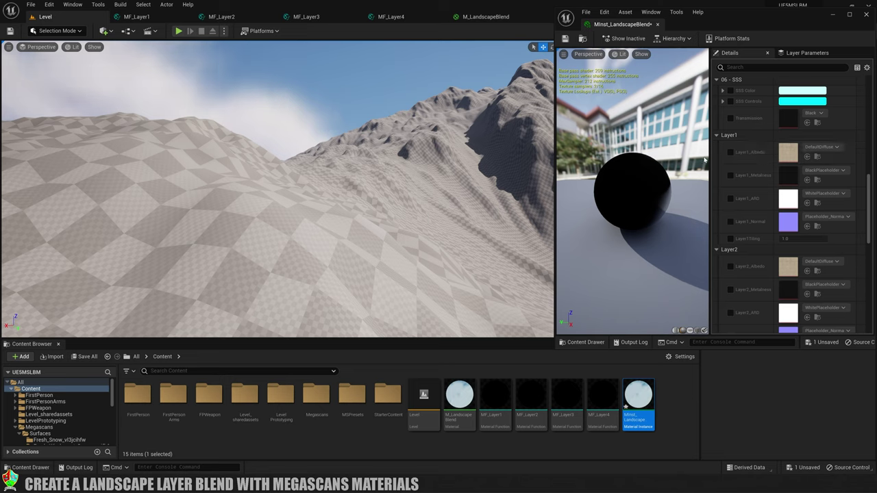
Open the Layered_Rock_Cliff_vl4jdiwg folder under Megascans/Surfaces in the project content.
{"action": "scroll", "coordinate": [28, 432], "scroll_direction": "down", "scroll_amount": 1}
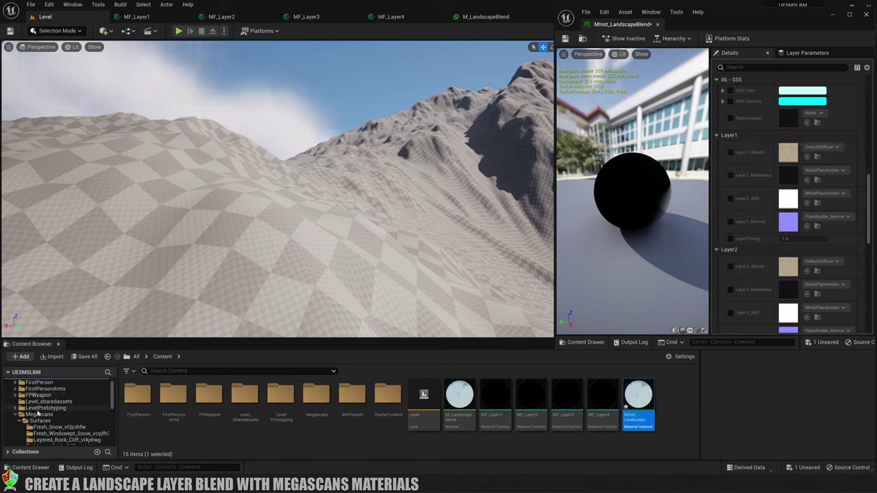
{"action": "left_click", "coordinate": [41, 421]}
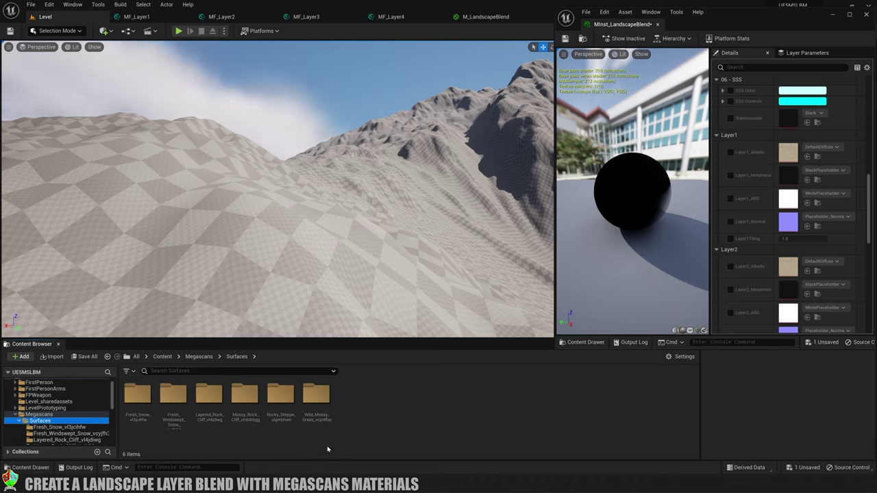
{"action": "double_click", "coordinate": [209, 396]}
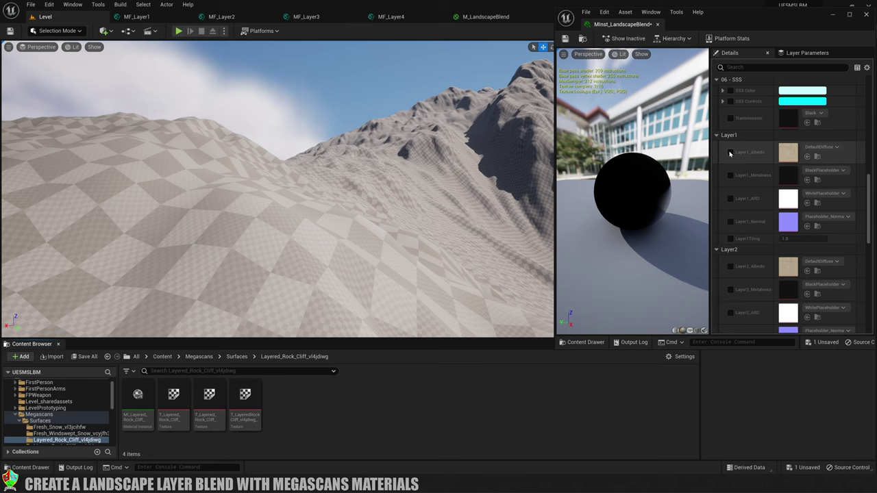
Enable the Layer1_Albedo, Layer1_ARD, Layer1_Normal and Layer1Tiling overrides in MInst_LandscapeBlend.
{"action": "left_click", "coordinate": [730, 152]}
{"action": "left_click", "coordinate": [730, 199]}
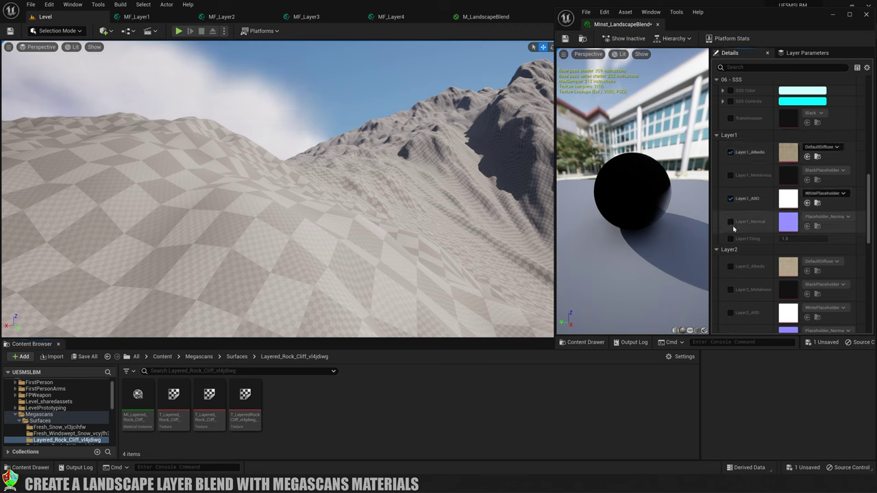
{"action": "left_click", "coordinate": [730, 222]}
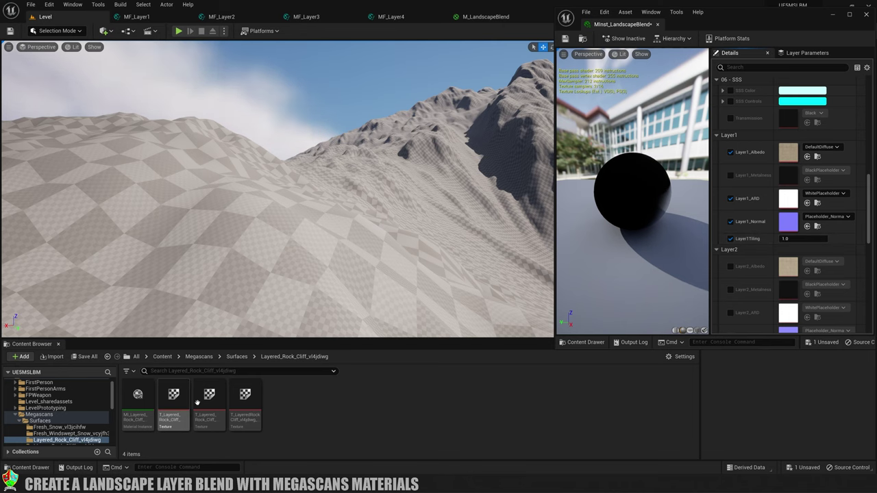
Inspect the Layered_Rock_Cliff albedo, normal and ORDp textures to identify each map, closing the opened texture previews and returning to the level.
{"action": "mouse_move", "coordinate": [202, 389]}
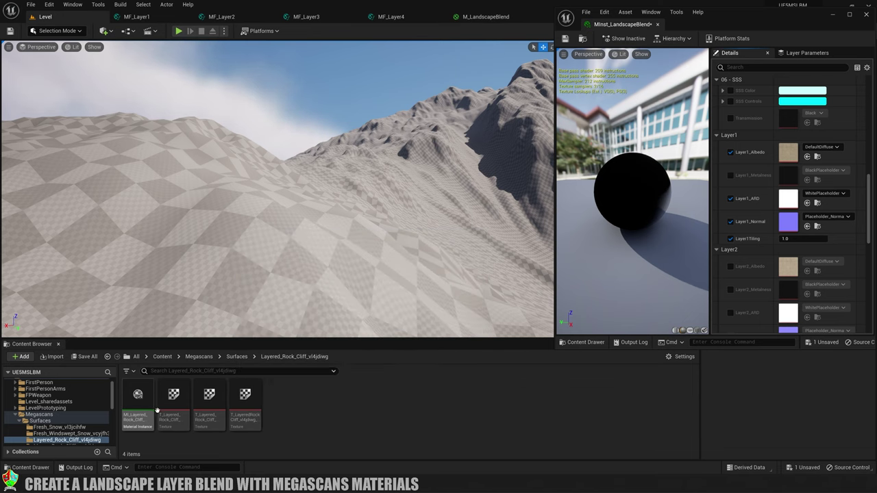
{"action": "double_click", "coordinate": [174, 396]}
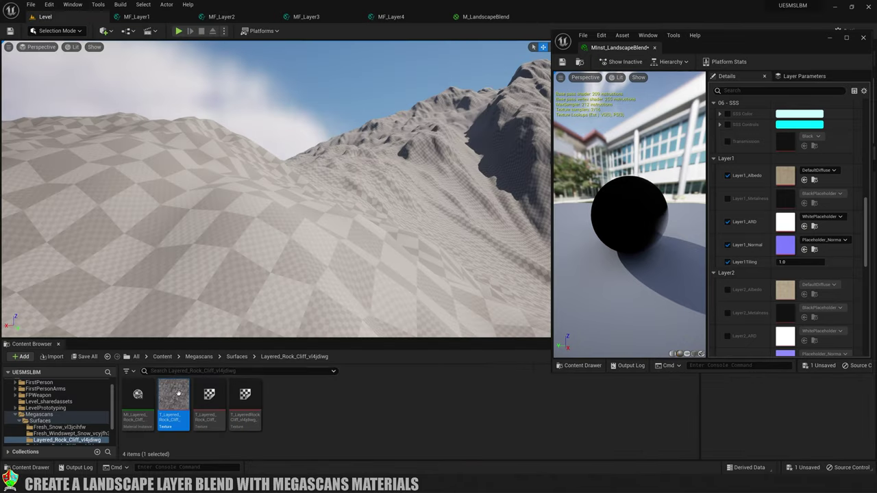
{"action": "mouse_move", "coordinate": [170, 396]}
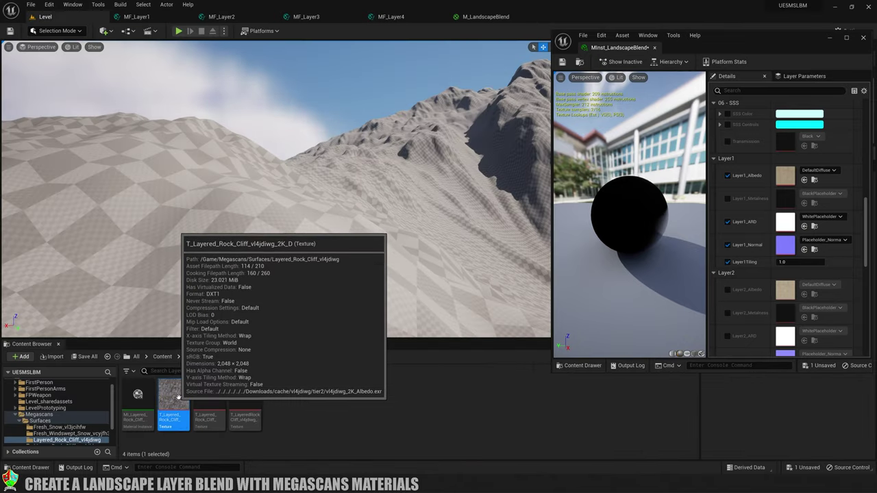
{"action": "double_click", "coordinate": [210, 392]}
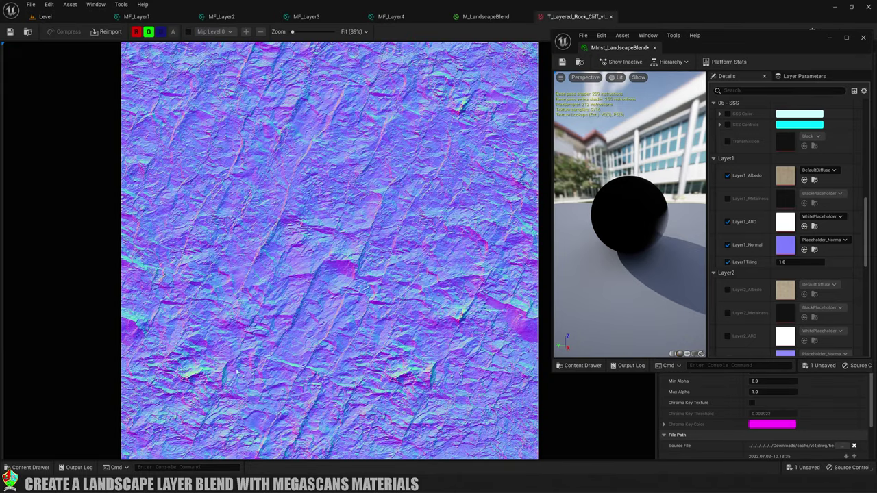
{"action": "left_click", "coordinate": [611, 16]}
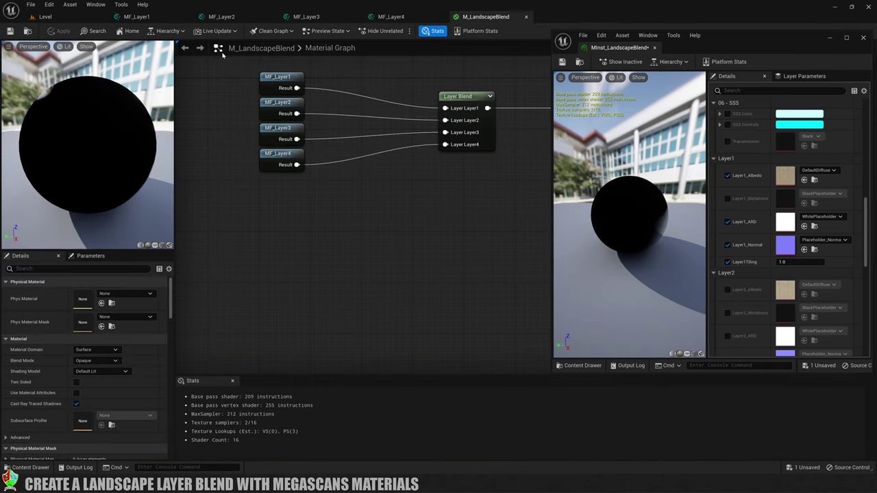
{"action": "left_click", "coordinate": [45, 16]}
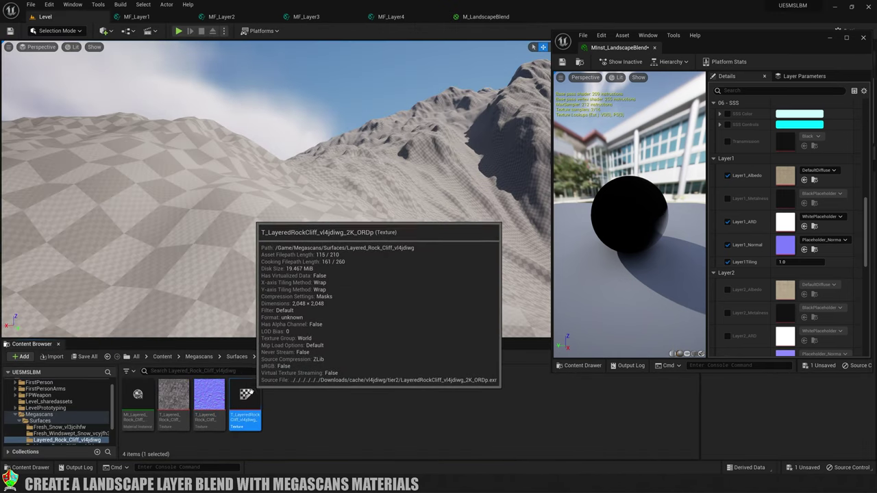
{"action": "double_click", "coordinate": [246, 397]}
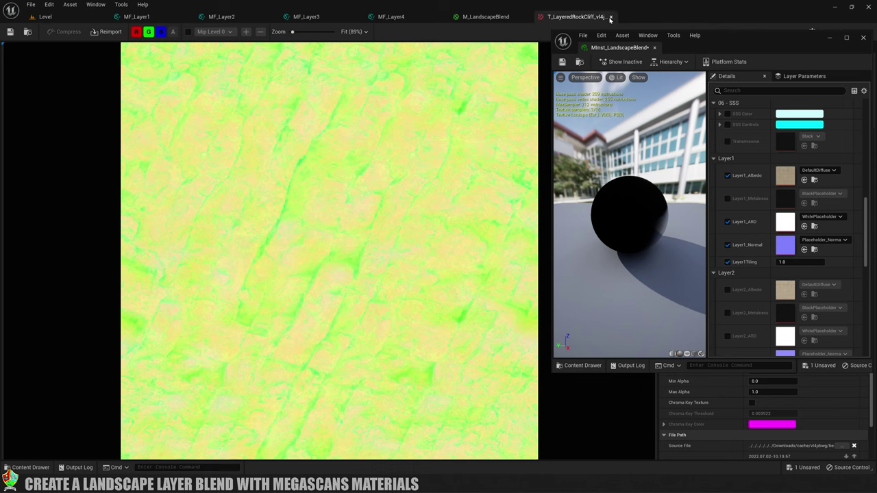
{"action": "left_click", "coordinate": [611, 17]}
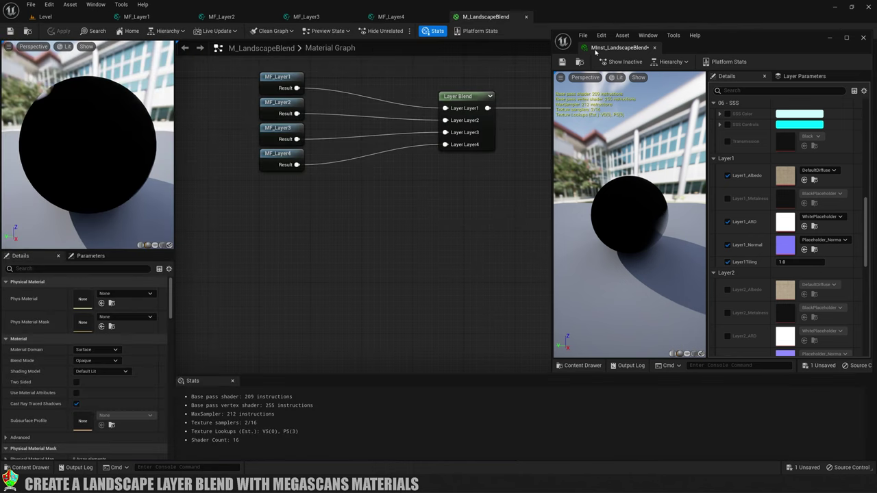
{"action": "left_click", "coordinate": [77, 18]}
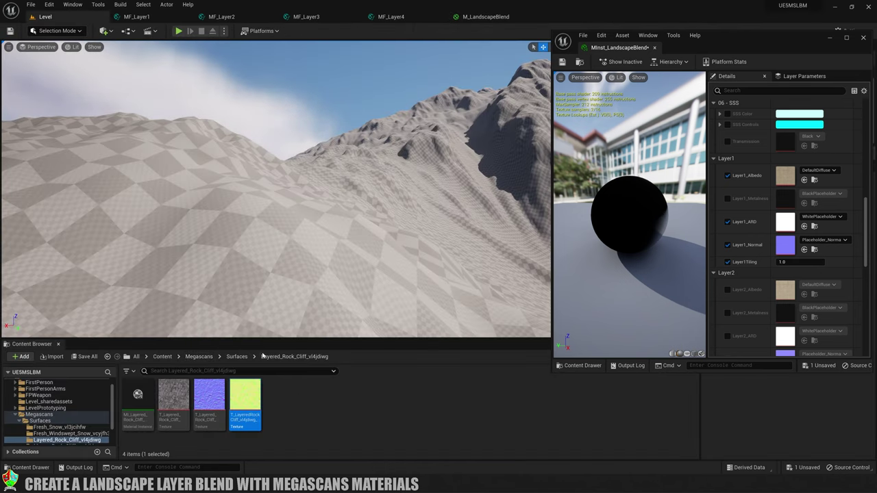
Assign the Layered_Rock_Cliff_vl4jdiwg albedo, normal and ORDp textures to Layer1_Albedo, Layer1_Normal and Layer1_ARD respectively.
{"action": "left_click", "coordinate": [165, 405]}
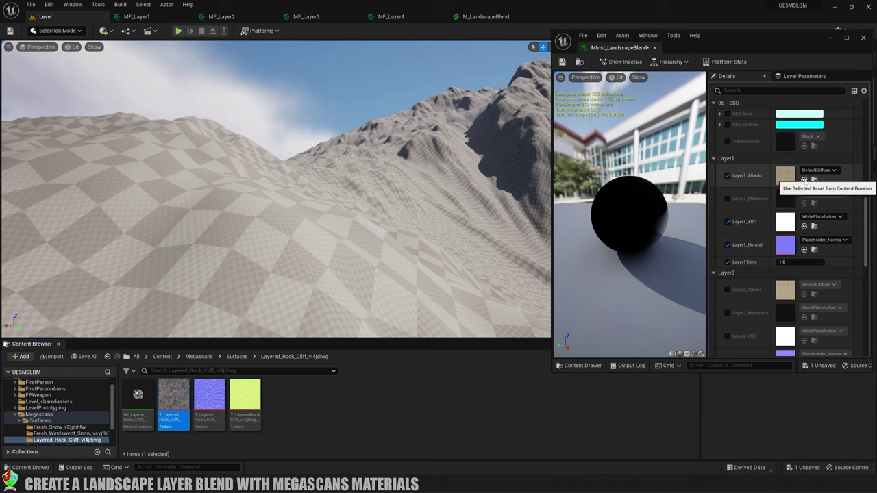
{"action": "left_click", "coordinate": [804, 180]}
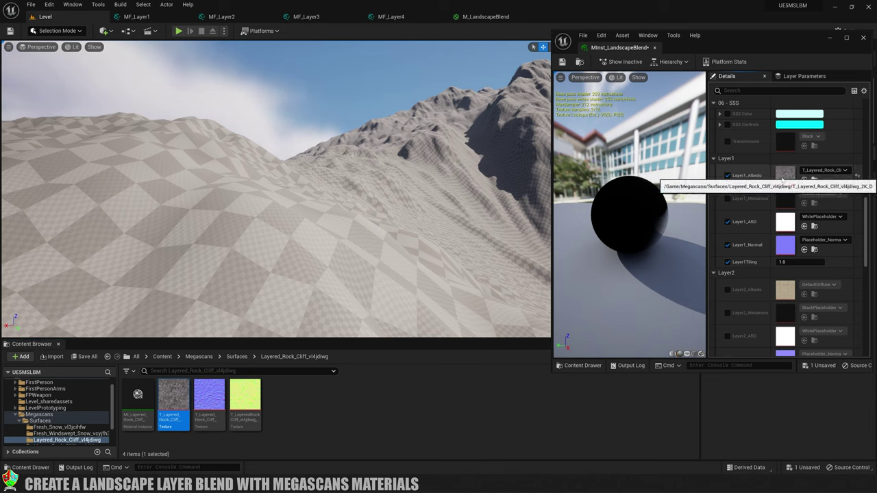
{"action": "left_click", "coordinate": [208, 400]}
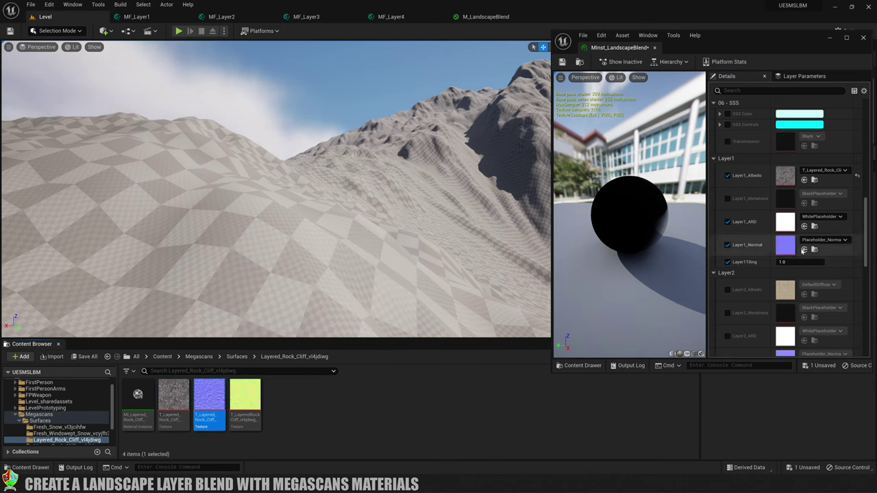
{"action": "left_click", "coordinate": [804, 250]}
{"action": "left_click", "coordinate": [245, 398]}
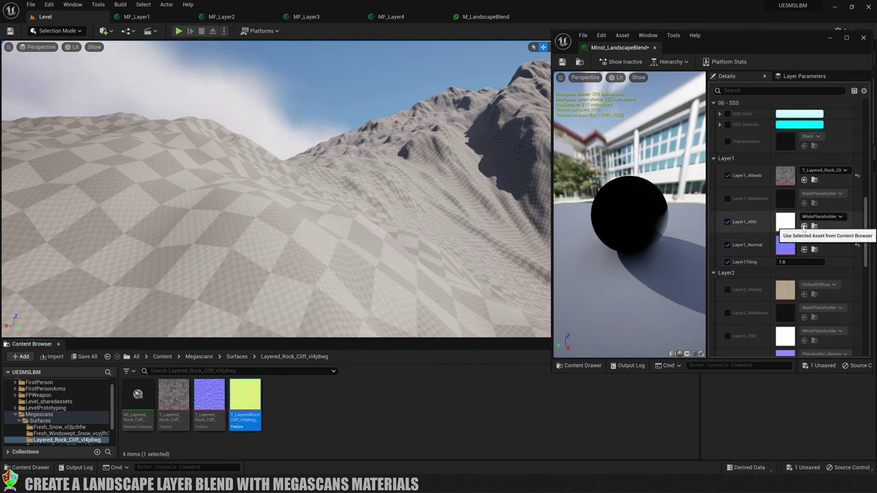
{"action": "left_click", "coordinate": [804, 226]}
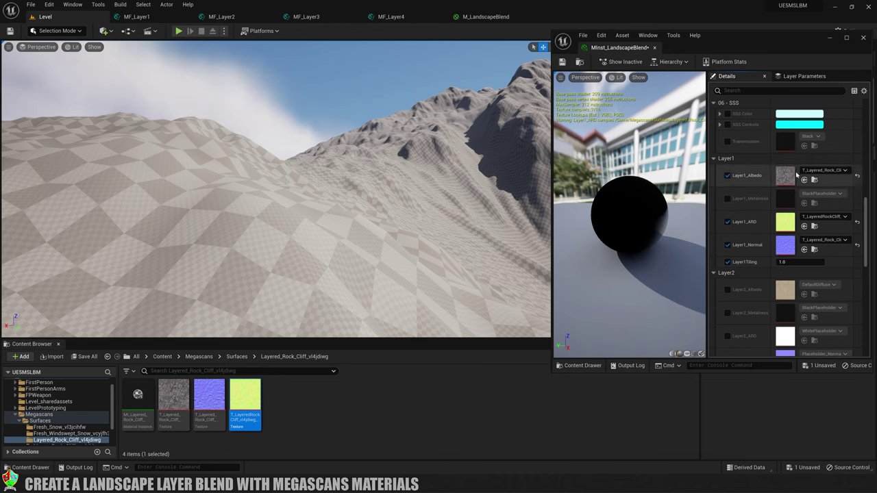
Enable the Layer2_Albedo, Layer2_ARD, Layer2_Normal and Layer2Tiling overrides.
{"action": "scroll", "coordinate": [795, 175], "scroll_direction": "down", "scroll_amount": 2}
{"action": "scroll", "coordinate": [795, 175], "scroll_direction": "down", "scroll_amount": 2}
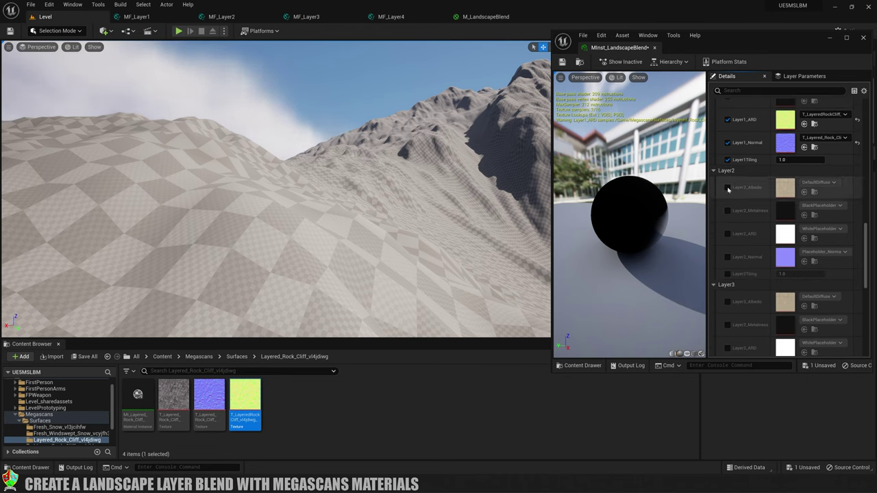
{"action": "scroll", "coordinate": [739, 198], "scroll_direction": "up", "scroll_amount": 2}
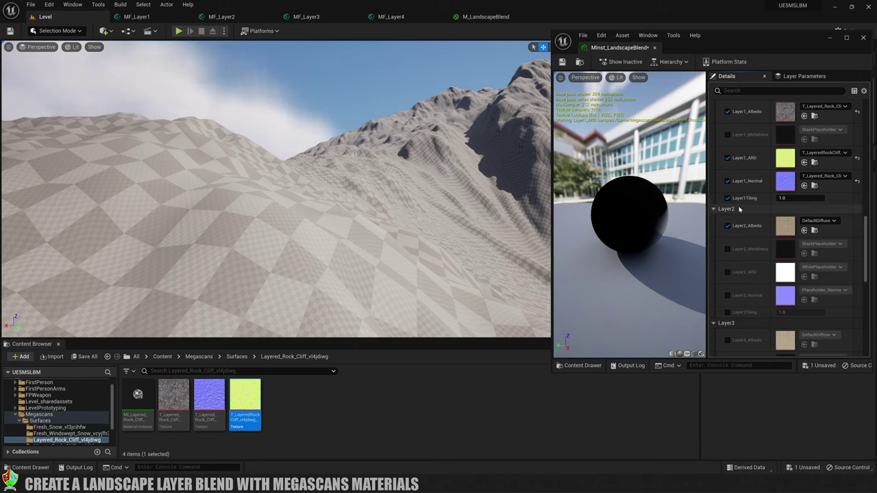
{"action": "left_click", "coordinate": [727, 271]}
{"action": "left_click", "coordinate": [727, 295]}
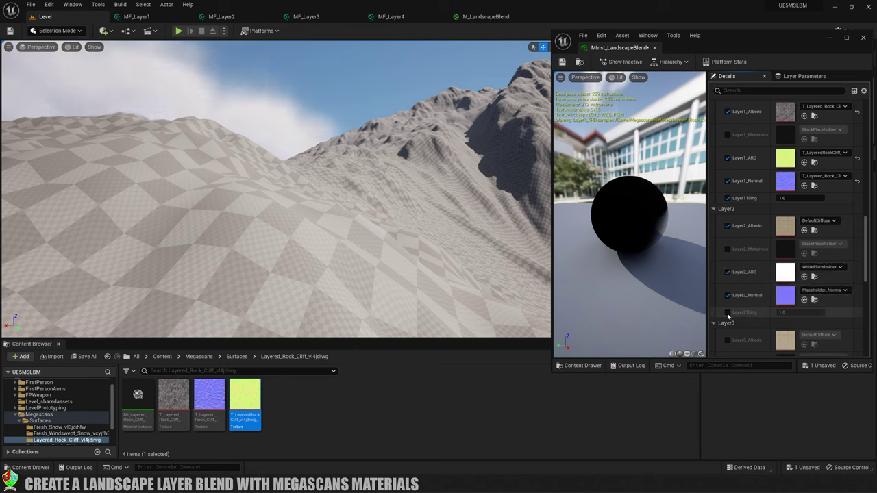
{"action": "left_click", "coordinate": [727, 312]}
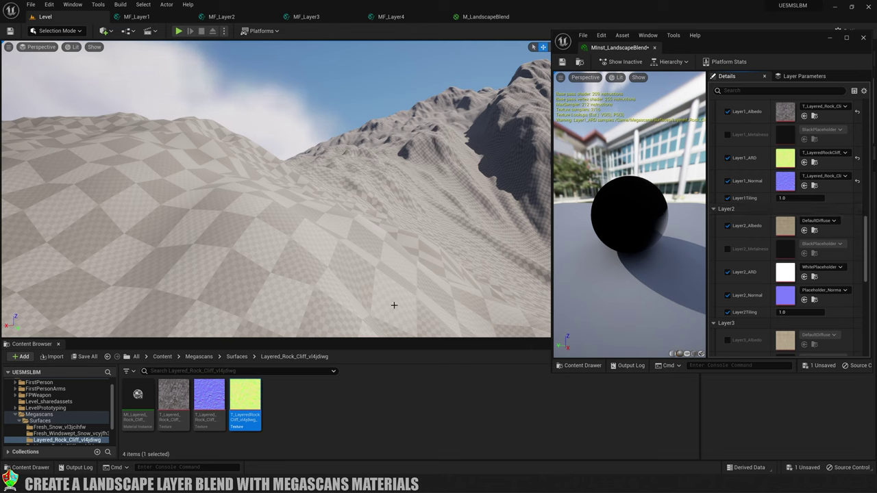
Assign the albedo, normal and ORDp textures from the Mossy_Rock_Cliff_vmbibbgg folder to Layer2_Albedo, Layer2_Normal and Layer2_ARD respectively.
{"action": "scroll", "coordinate": [76, 411], "scroll_direction": "down", "scroll_amount": 1}
{"action": "left_click", "coordinate": [42, 408]}
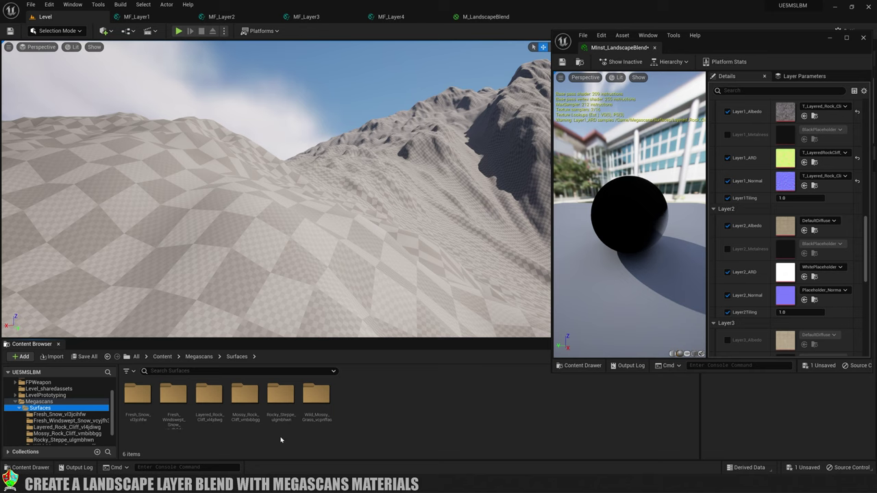
{"action": "double_click", "coordinate": [244, 393]}
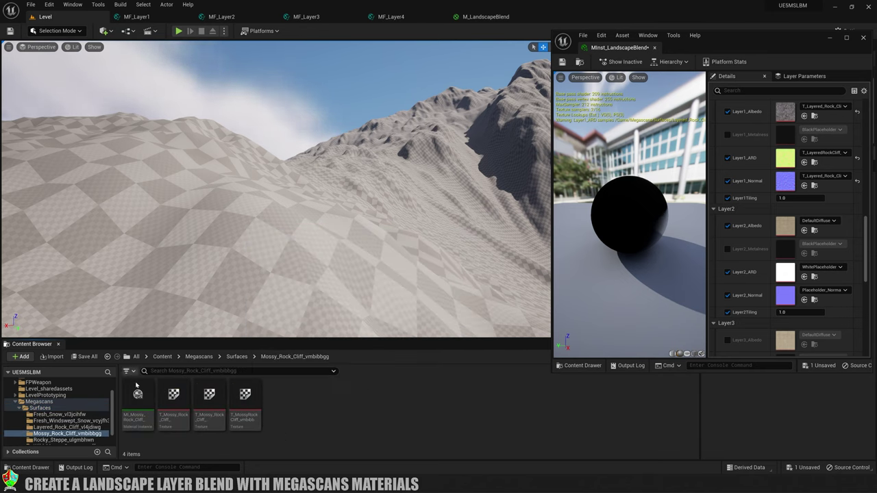
{"action": "left_click", "coordinate": [174, 397]}
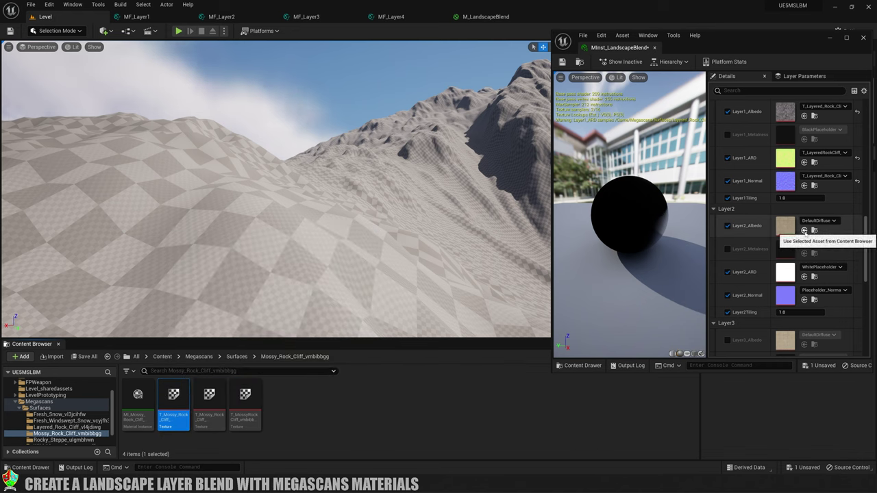
{"action": "left_click", "coordinate": [804, 230]}
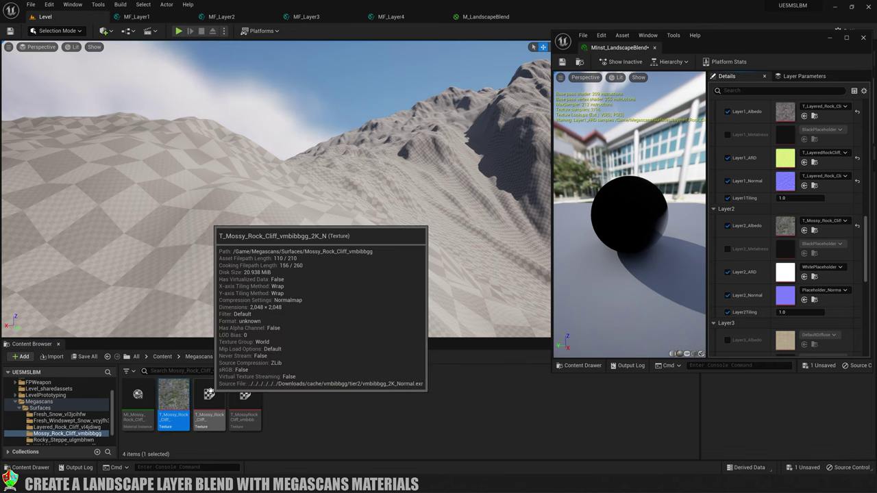
{"action": "left_click", "coordinate": [209, 394]}
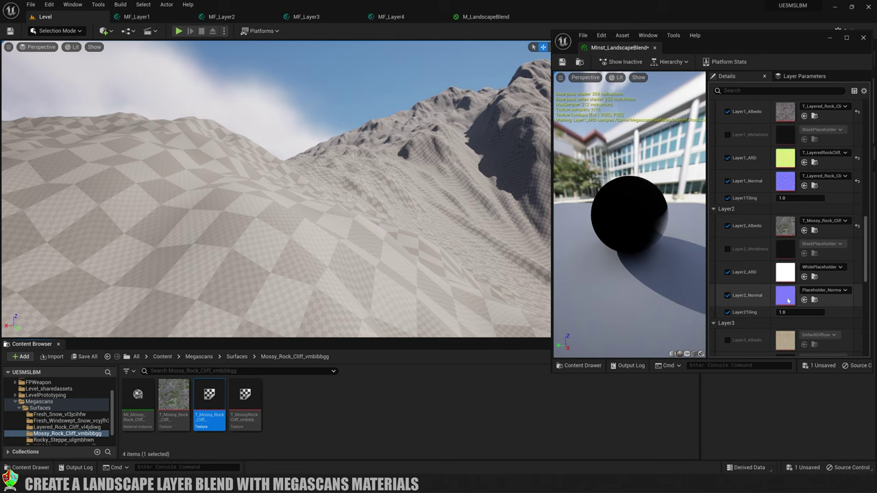
{"action": "left_click", "coordinate": [804, 301]}
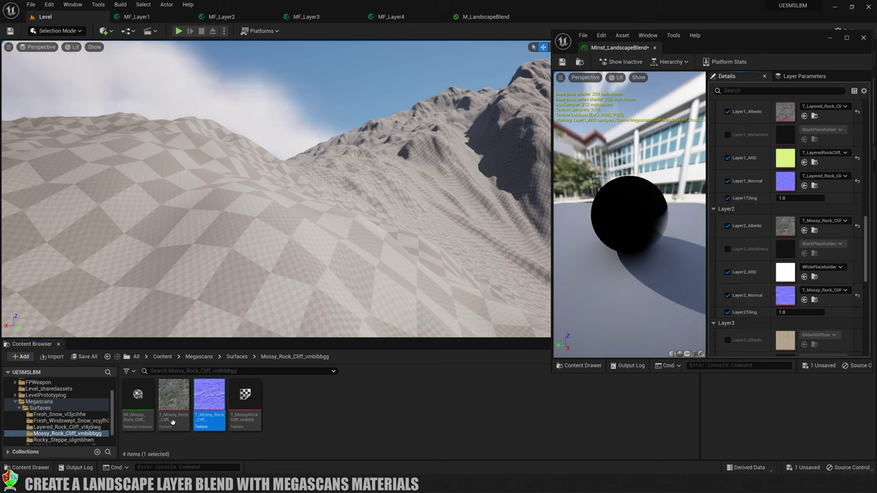
{"action": "left_click", "coordinate": [245, 397]}
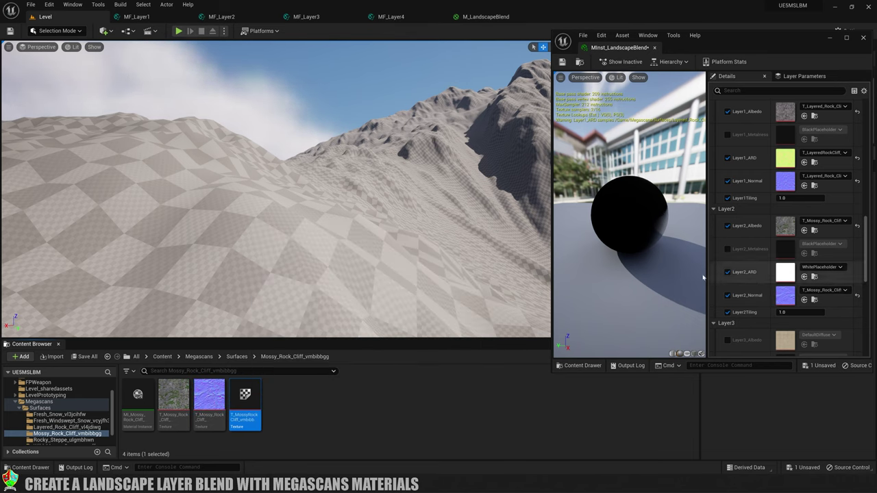
{"action": "left_click", "coordinate": [804, 277]}
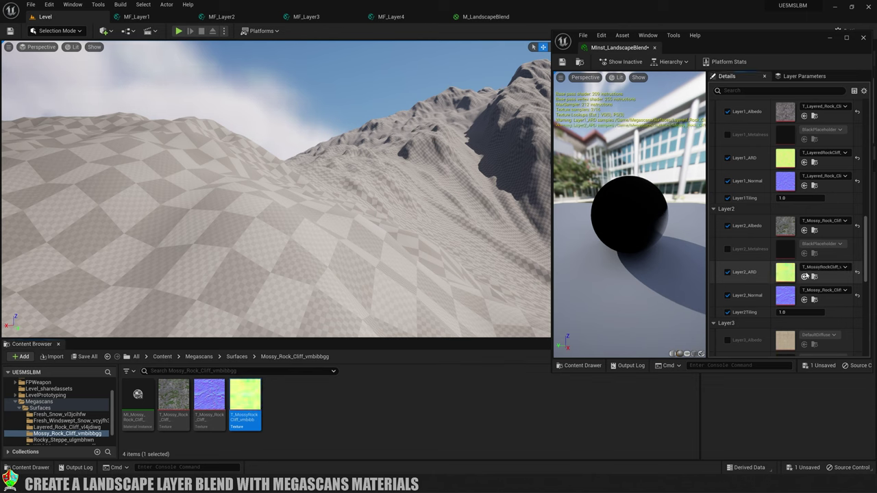
Enable the Layer3 Albedo, ARD, Normal and Tiling overrides and fill the texture slots with the matching Rocky_Steppe_ulgmbhwn maps.
{"action": "scroll", "coordinate": [808, 273], "scroll_direction": "down", "scroll_amount": 4}
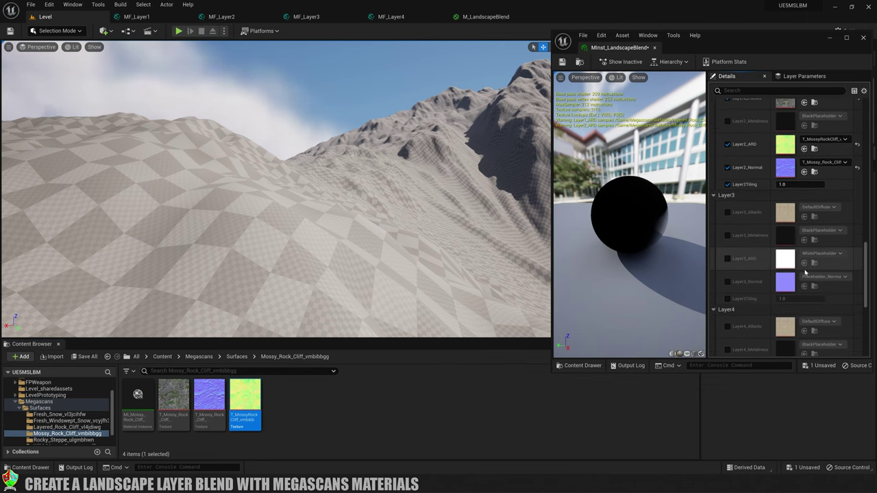
{"action": "scroll", "coordinate": [805, 272], "scroll_direction": "down", "scroll_amount": 1}
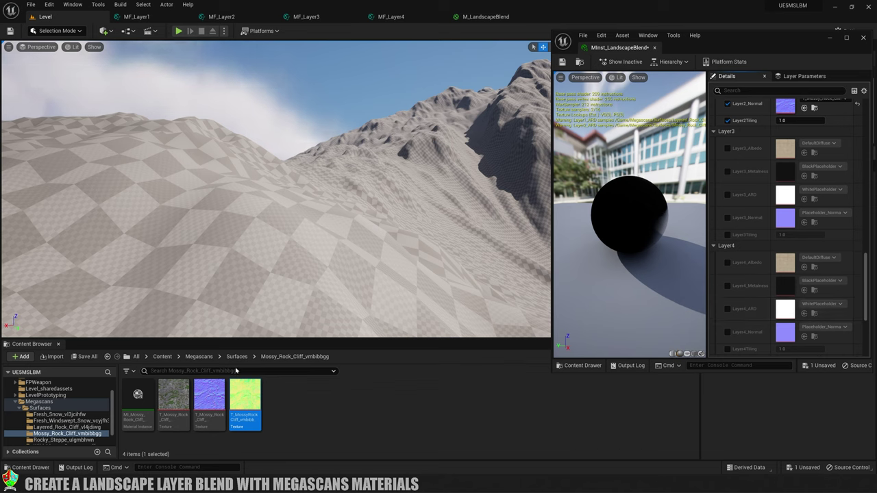
{"action": "scroll", "coordinate": [61, 411], "scroll_direction": "down", "scroll_amount": 1}
{"action": "left_click", "coordinate": [64, 422]}
{"action": "left_click_drag", "start_coordinate": [173, 401], "coordinate": [785, 148]}
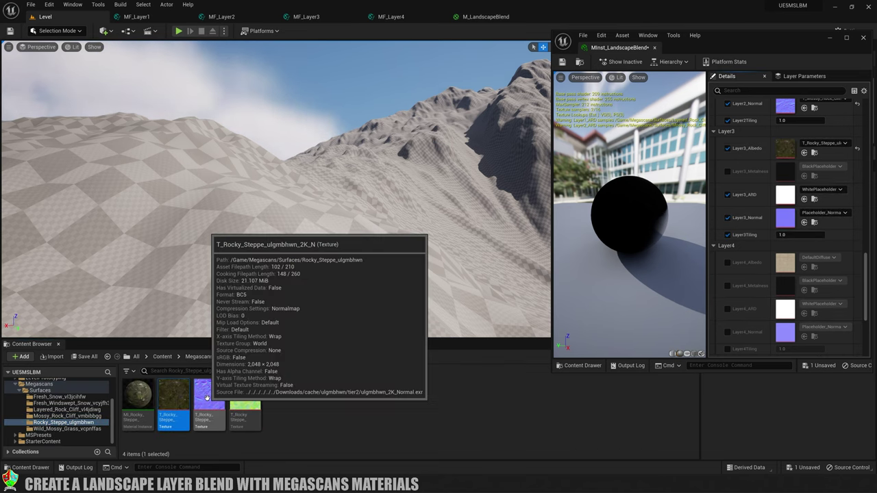
{"action": "left_click_drag", "start_coordinate": [209, 407], "coordinate": [785, 217]}
{"action": "left_click_drag", "start_coordinate": [245, 405], "coordinate": [785, 194]}
Enable the Layer4 Albedo, ARD, Normal and Tiling overrides and fill the texture slots with the matching Fresh_Windswept_Snow_vcyjfh3dy maps.
{"action": "left_click", "coordinate": [68, 402]}
{"action": "scroll", "coordinate": [729, 271], "scroll_direction": "down", "scroll_amount": 1}
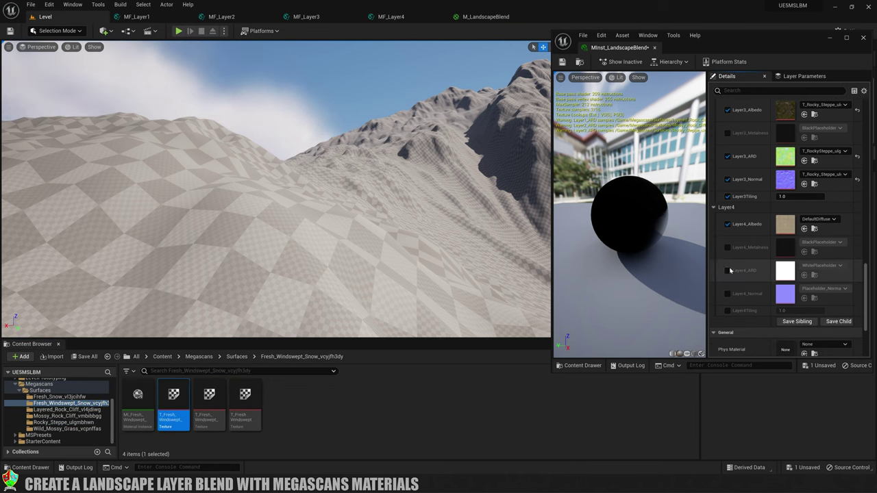
{"action": "left_click", "coordinate": [728, 271]}
{"action": "left_click", "coordinate": [727, 294]}
{"action": "left_click", "coordinate": [727, 310]}
{"action": "left_click", "coordinate": [804, 228]}
{"action": "left_click", "coordinate": [244, 404]}
{"action": "left_click", "coordinate": [804, 274]}
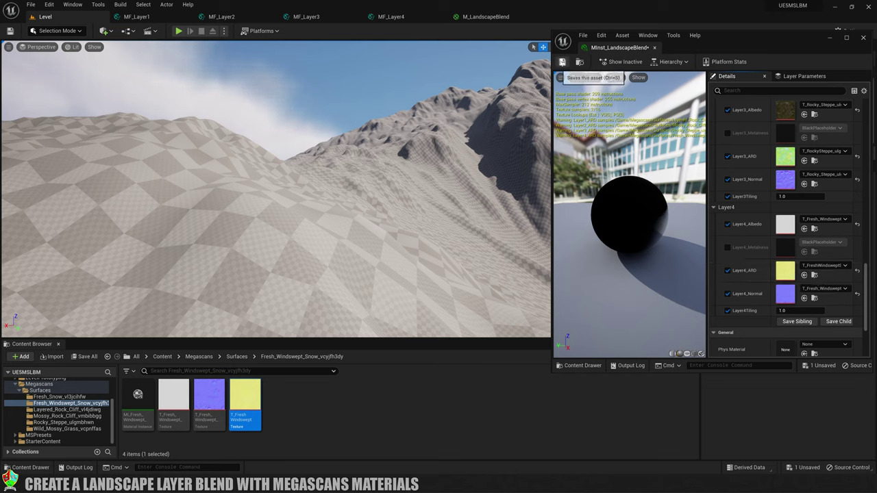
Save MInst_LandscapeBlend and dock its floating editor back into the main window beside M_LandscapeBlend.
{"action": "left_click", "coordinate": [561, 62]}
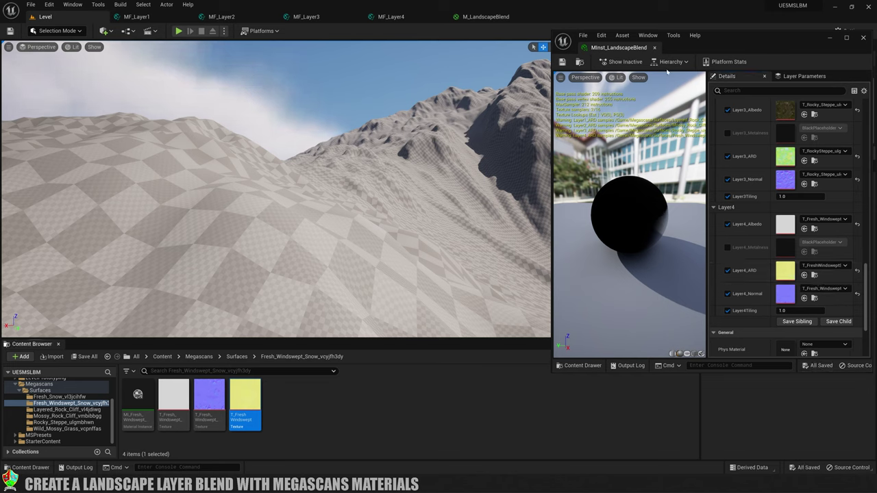
{"action": "left_click_drag", "start_coordinate": [619, 47], "coordinate": [575, 16]}
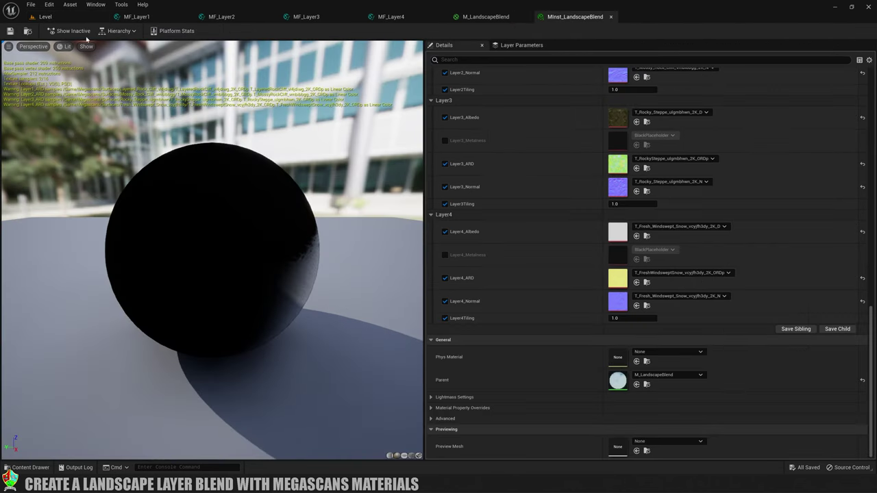
Assign the MInst_LandscapeBlend instance from the Content folder as the Landscape Material of the level's Landscape actor.
{"action": "left_click", "coordinate": [44, 16]}
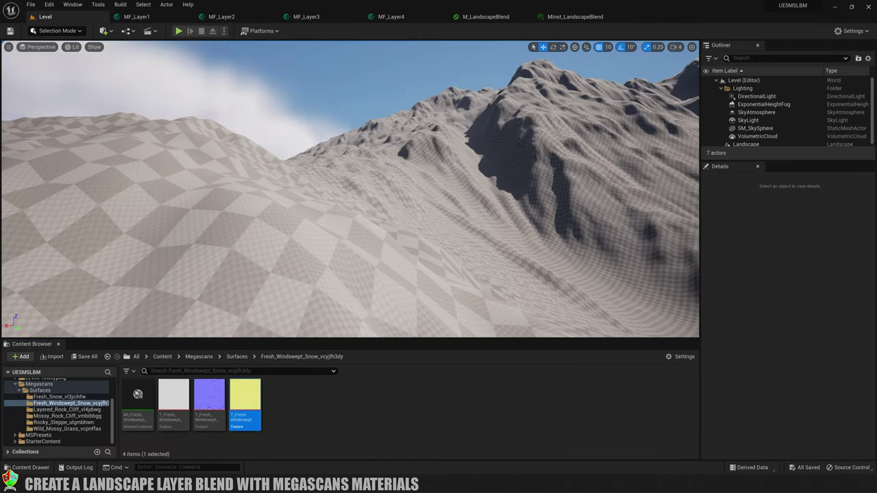
{"action": "left_click", "coordinate": [394, 272]}
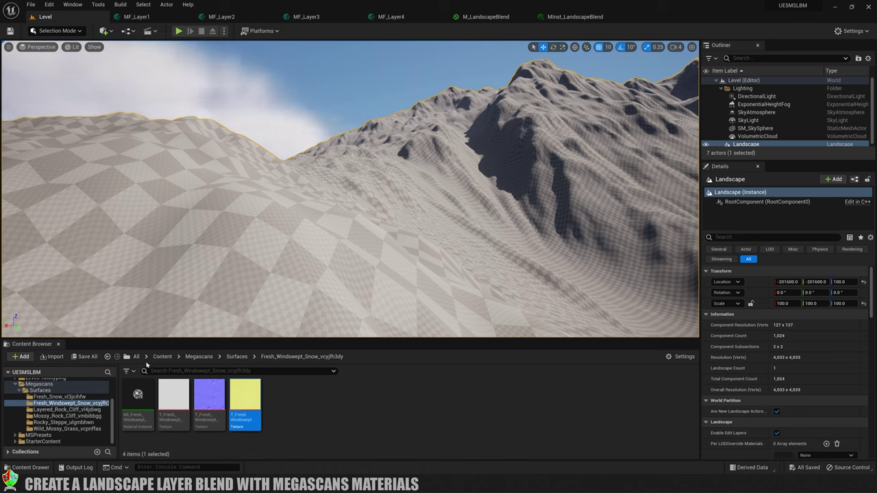
{"action": "left_click", "coordinate": [162, 358]}
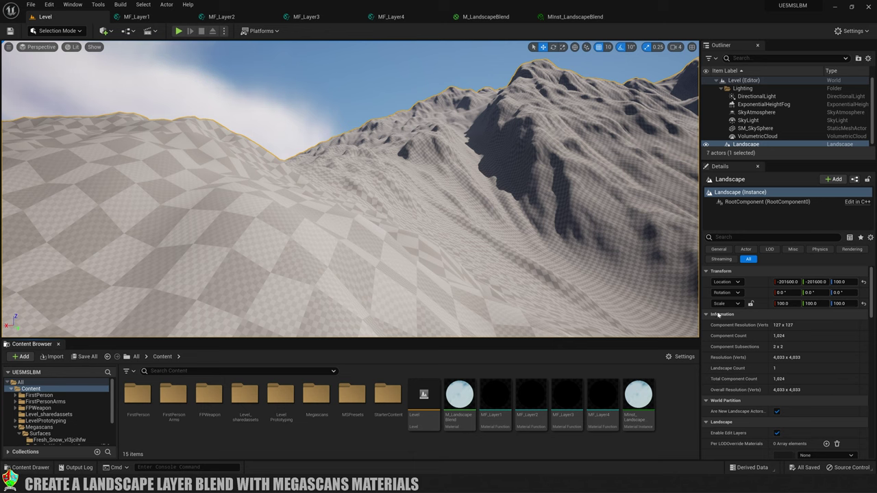
{"action": "scroll", "coordinate": [719, 314], "scroll_direction": "down", "scroll_amount": 10}
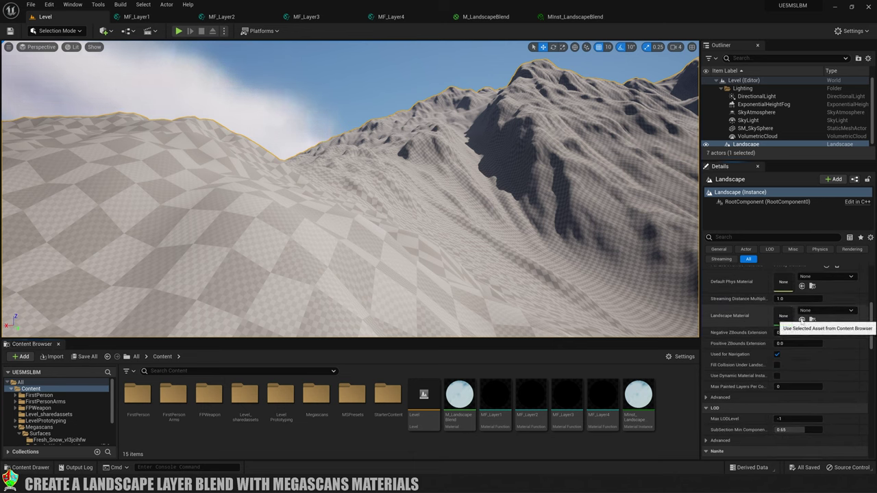
{"action": "left_click", "coordinate": [639, 403]}
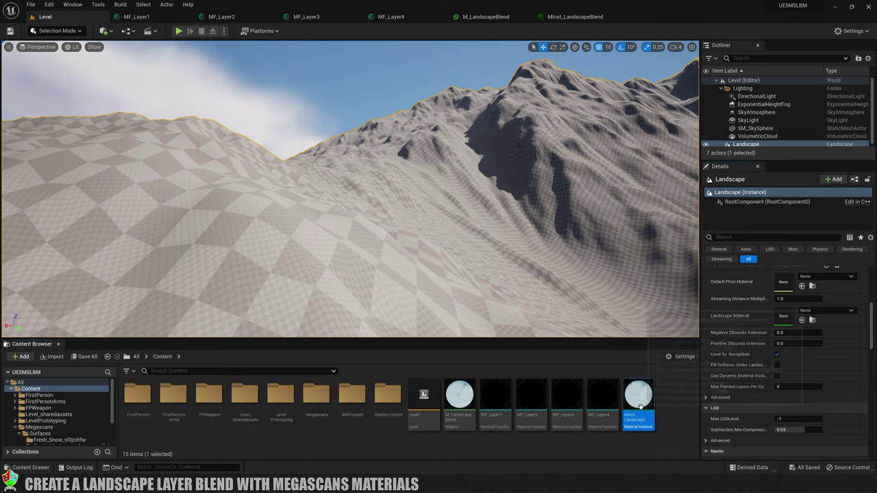
{"action": "left_click", "coordinate": [779, 314]}
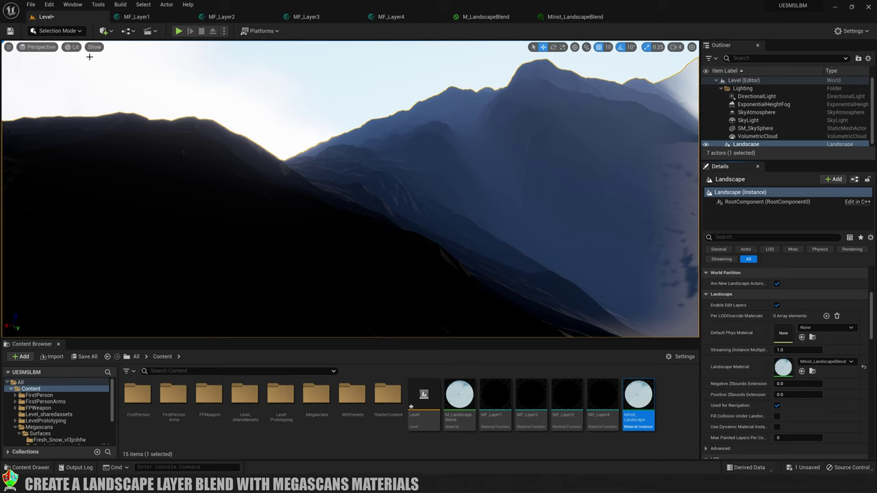
Switch the level editor to Landscape Mode and activate the Paint tools.
{"action": "left_click", "coordinate": [62, 30]}
{"action": "left_click", "coordinate": [55, 53]}
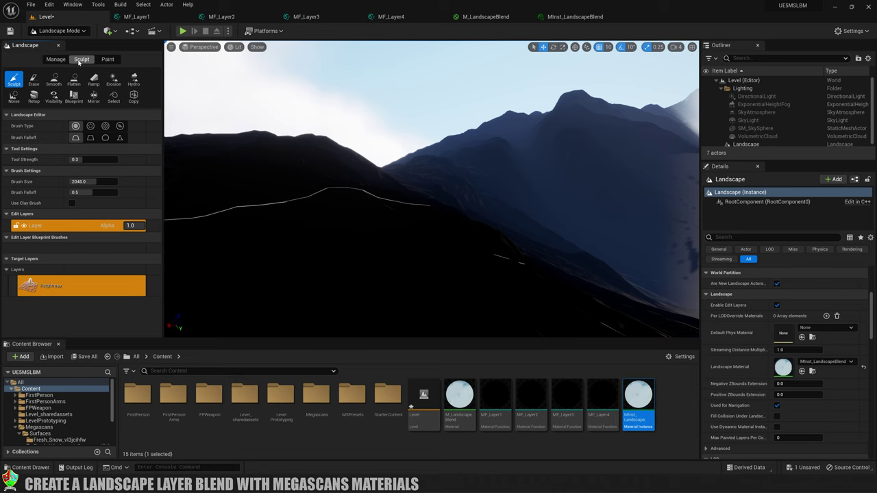
{"action": "left_click", "coordinate": [54, 60]}
{"action": "left_click", "coordinate": [79, 60]}
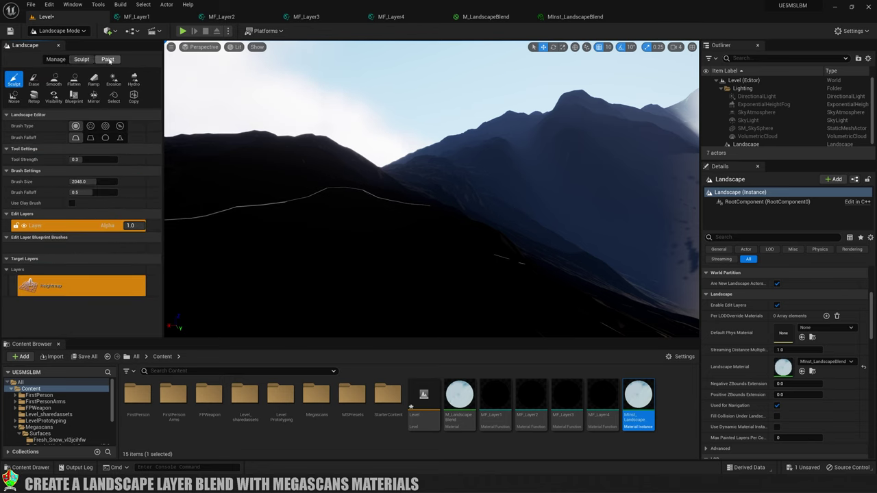
{"action": "left_click", "coordinate": [107, 60]}
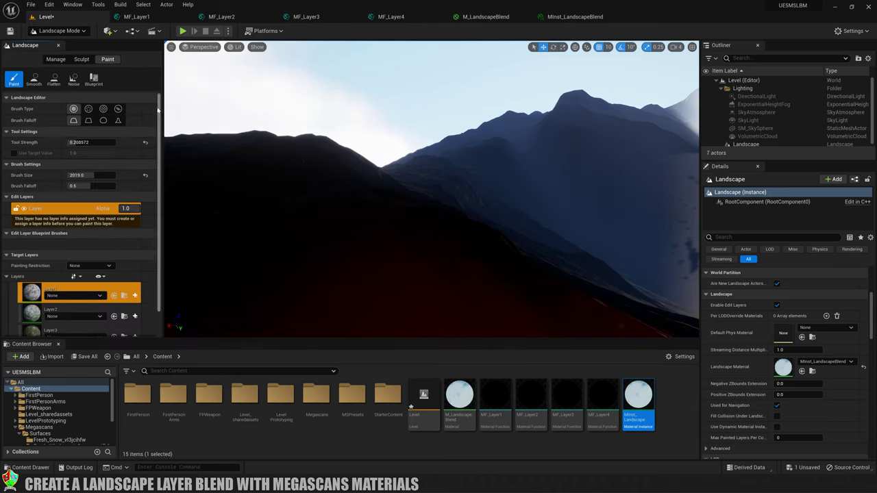
Create a weight-blended (normal) layer info for Layer1, saved as Layer1_LayerInfo in the Level_sharedassets folder.
{"action": "left_click_drag", "start_coordinate": [159, 109], "coordinate": [159, 135]}
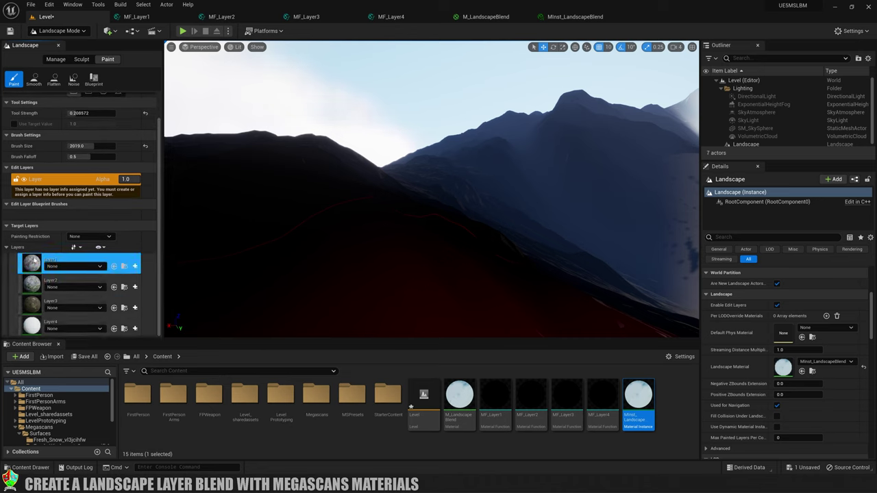
{"action": "left_click", "coordinate": [93, 270]}
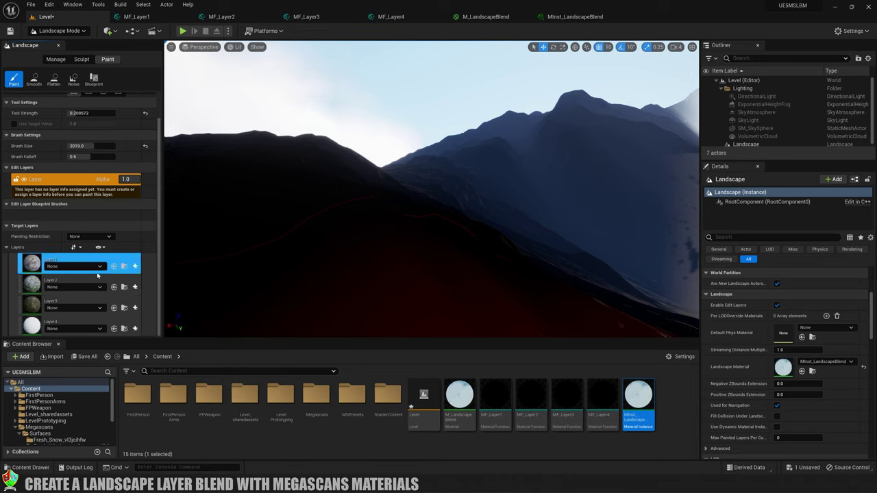
{"action": "left_click", "coordinate": [134, 266]}
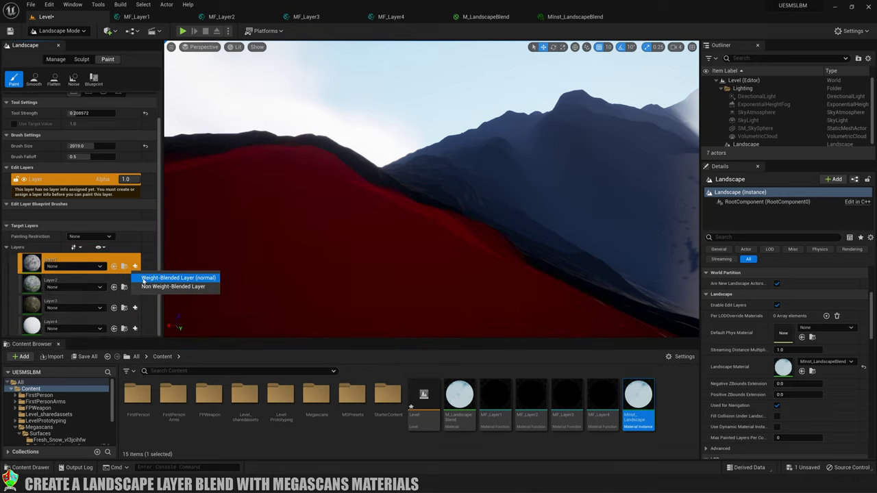
{"action": "left_click", "coordinate": [185, 278]}
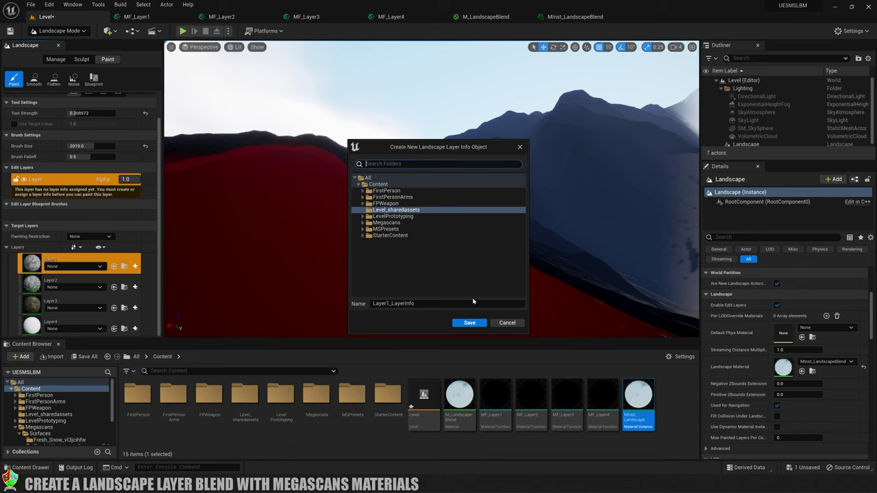
{"action": "left_click", "coordinate": [469, 324]}
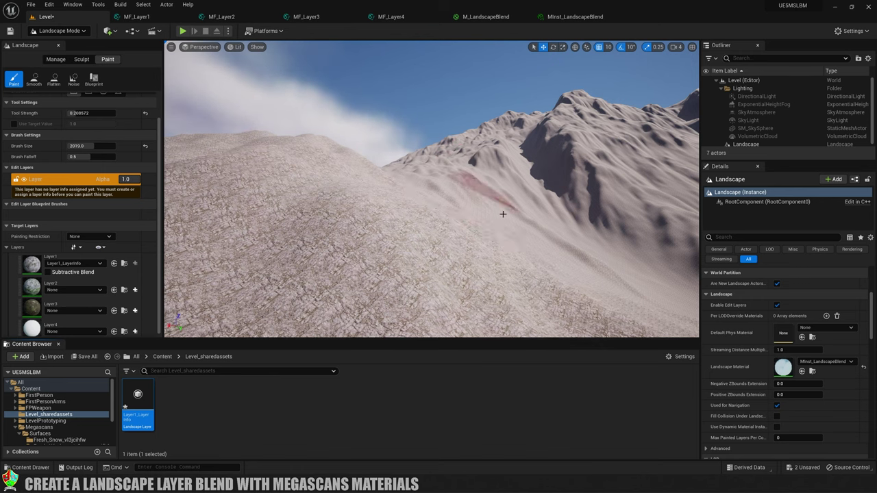
{"action": "left_click_drag", "start_coordinate": [500, 198], "coordinate": [329, 226]}
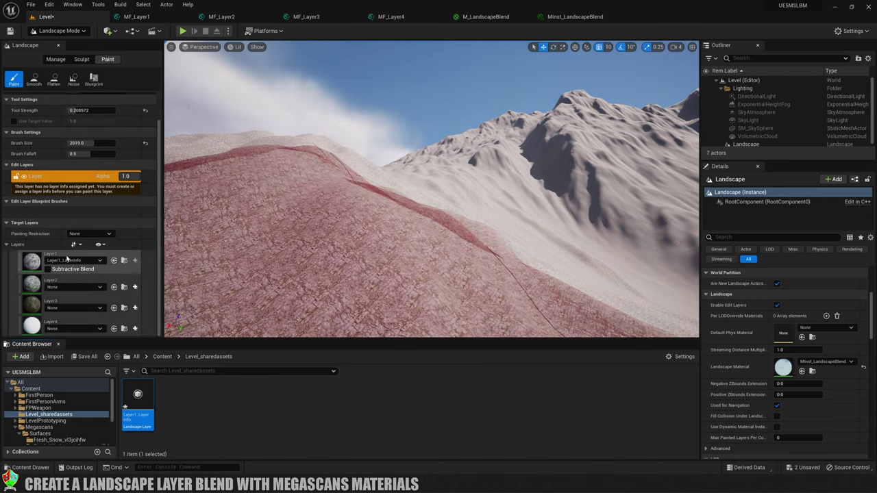
Create weight-blended (normal) layer infos for Layer2, Layer3 and Layer4 in Level_sharedassets, keeping the names Layer2_LayerInfo, Layer3_LayerInfo and Layer4_LayerInfo.
{"action": "left_click", "coordinate": [135, 287]}
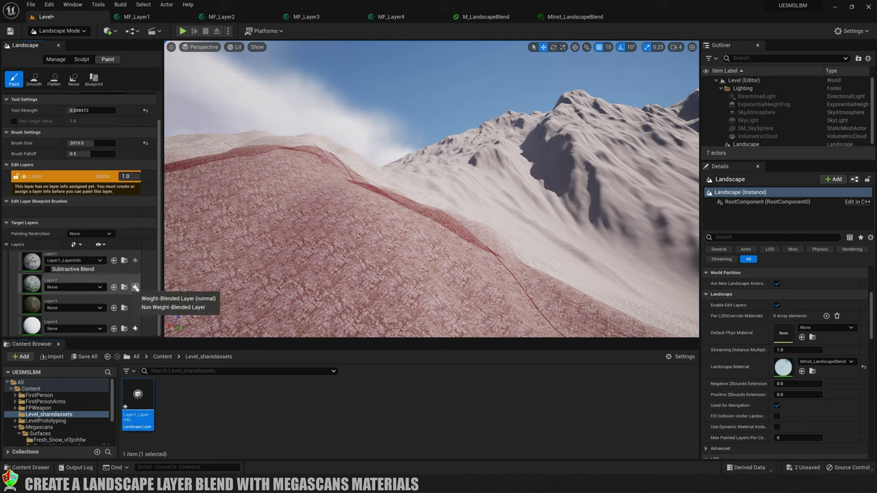
{"action": "left_click", "coordinate": [171, 299]}
{"action": "left_click", "coordinate": [469, 323]}
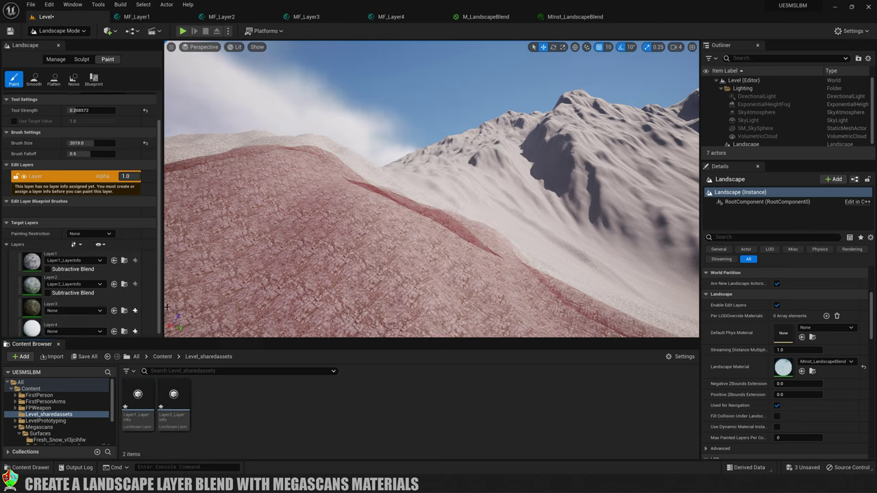
{"action": "left_click", "coordinate": [135, 311]}
{"action": "left_click", "coordinate": [179, 321]}
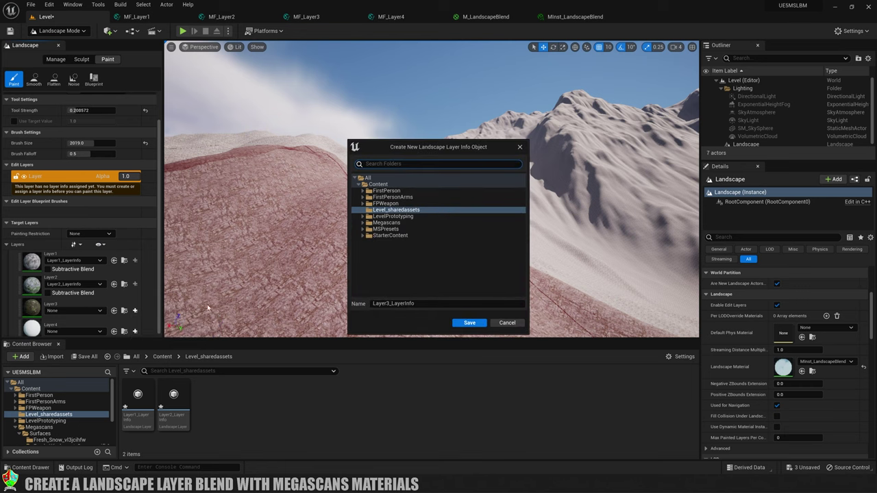
{"action": "left_click", "coordinate": [469, 322]}
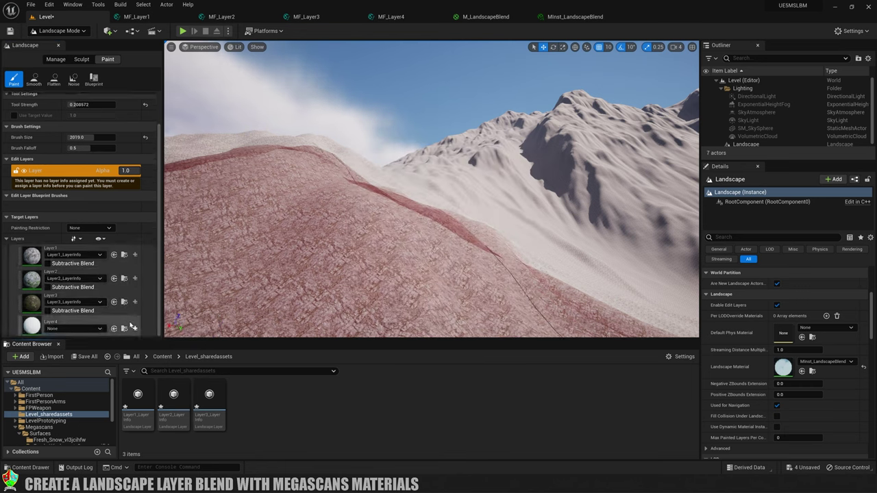
{"action": "left_click", "coordinate": [135, 329]}
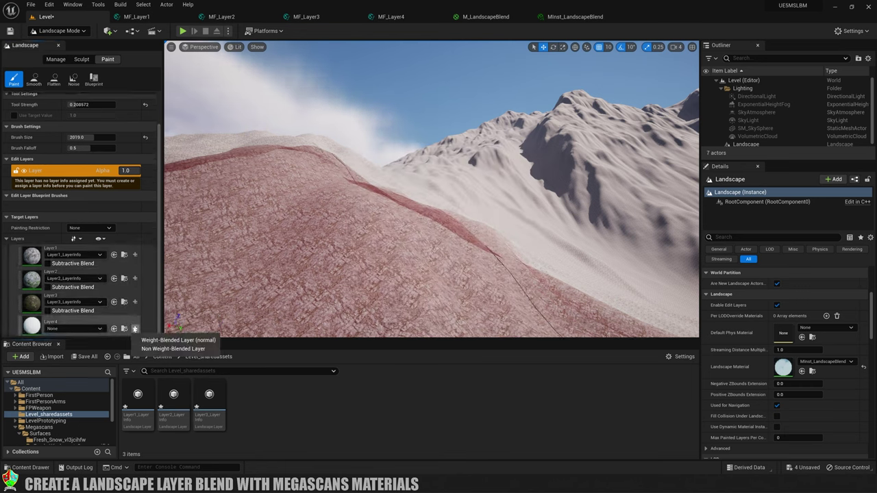
{"action": "left_click", "coordinate": [173, 341]}
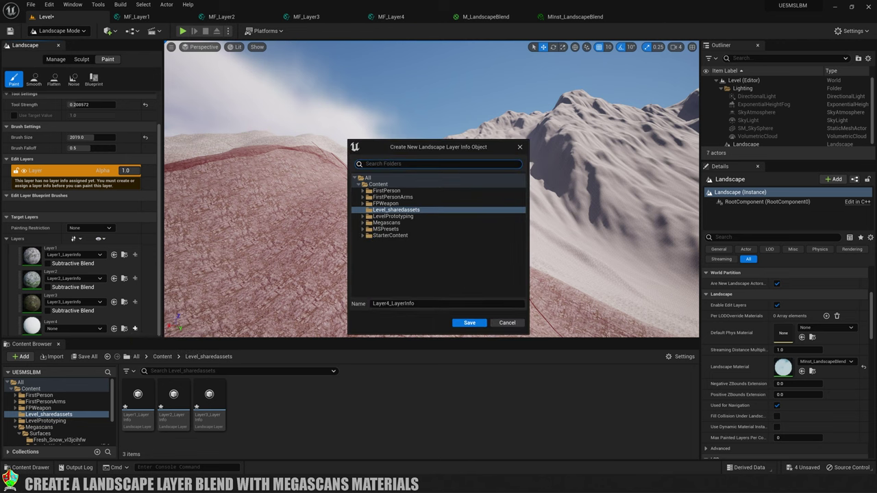
{"action": "left_click", "coordinate": [469, 323]}
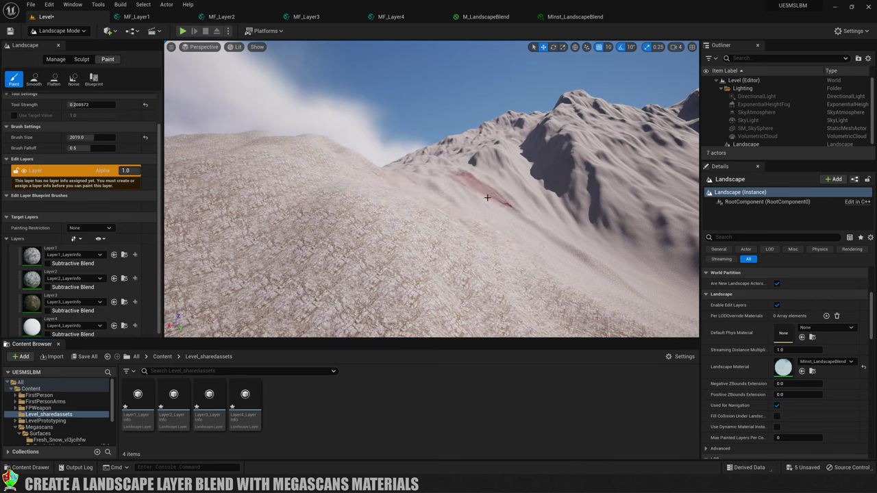
Paint Layer4 snow over the near hill and the distant peaks with brush size 3125 and tool strength about 0.76.
{"action": "mouse_move", "coordinate": [521, 196]}
{"action": "left_mouse_down"}
{"action": "mouse_move", "coordinate": [426, 184]}
{"action": "mouse_move", "coordinate": [450, 207]}
{"action": "mouse_move", "coordinate": [462, 202]}
{"action": "mouse_move", "coordinate": [341, 225]}
{"action": "mouse_move", "coordinate": [420, 186]}
{"action": "left_mouse_up"}
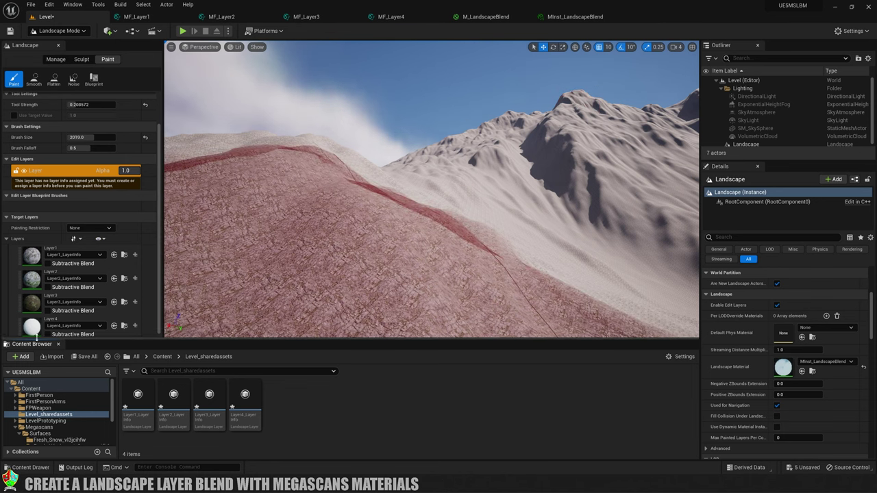
{"action": "left_click", "coordinate": [76, 325]}
{"action": "left_click", "coordinate": [213, 300]}
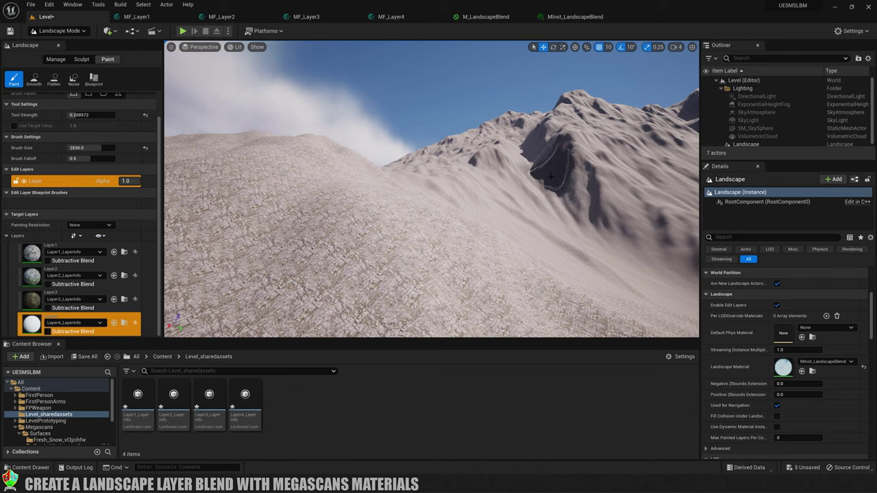
{"action": "key", "text": "bracketright"}
{"action": "left_click_drag", "start_coordinate": [559, 111], "coordinate": [573, 98]}
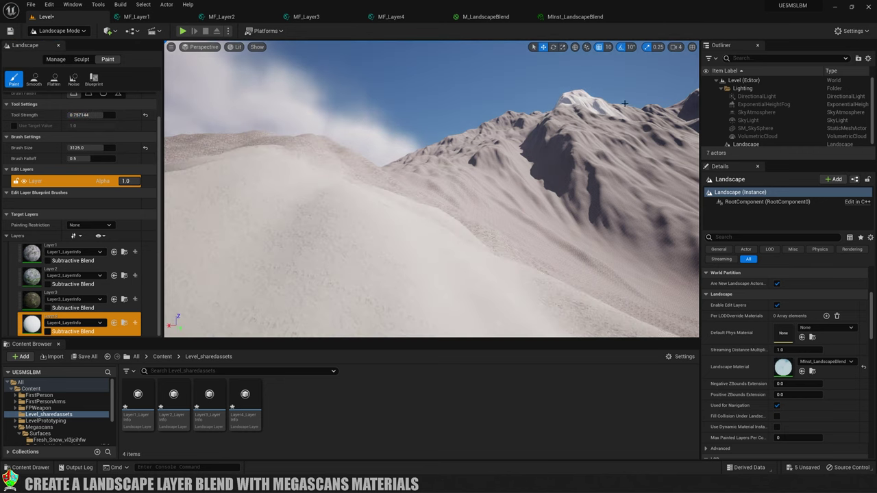
{"action": "mouse_move", "coordinate": [697, 99]}
{"action": "left_mouse_down"}
{"action": "mouse_move", "coordinate": [569, 99]}
{"action": "mouse_move", "coordinate": [569, 108]}
{"action": "mouse_move", "coordinate": [685, 109]}
{"action": "mouse_move", "coordinate": [570, 108]}
{"action": "mouse_move", "coordinate": [472, 122]}
{"action": "mouse_move", "coordinate": [496, 121]}
{"action": "left_mouse_up"}
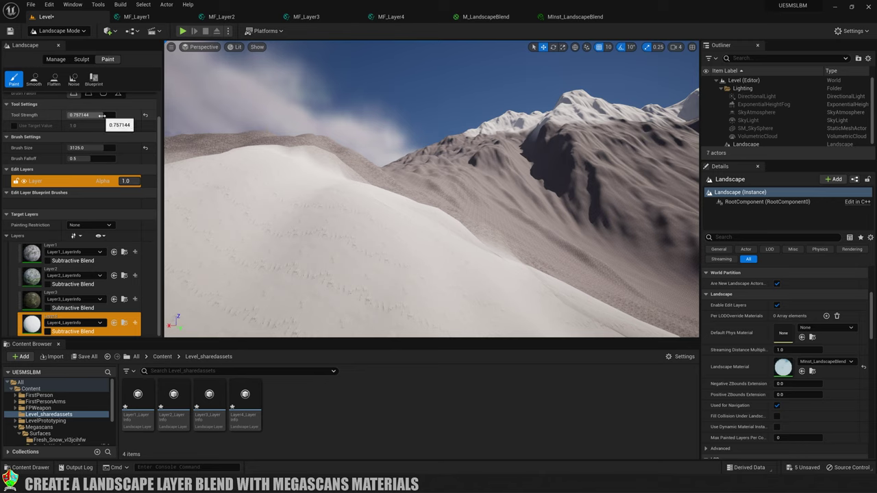
Save the level and feather the distant mountain's snow line with Layer4, lowering the tool strength to about 0.28 and further to 0.13.
{"action": "left_click_drag", "start_coordinate": [124, 120], "coordinate": [125, 119]}
{"action": "key", "text": "ctrl+s"}
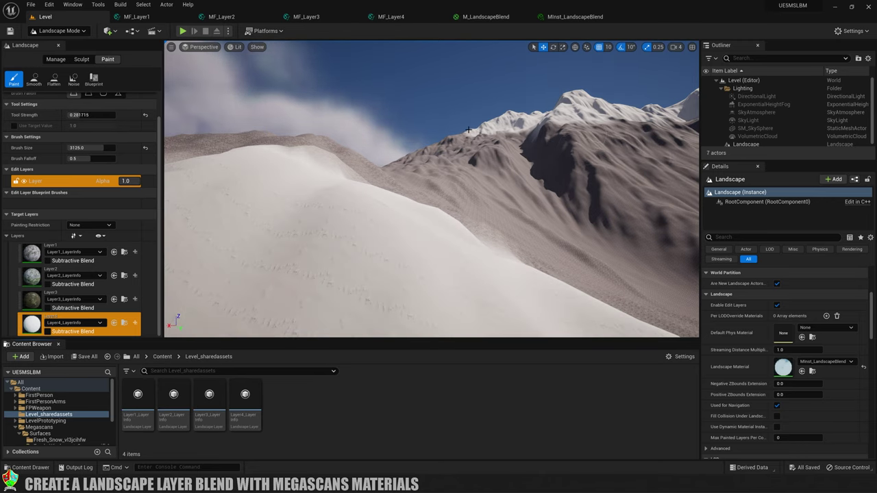
{"action": "mouse_move", "coordinate": [464, 135]}
{"action": "left_mouse_down"}
{"action": "mouse_move", "coordinate": [510, 130]}
{"action": "mouse_move", "coordinate": [685, 116]}
{"action": "left_mouse_up"}
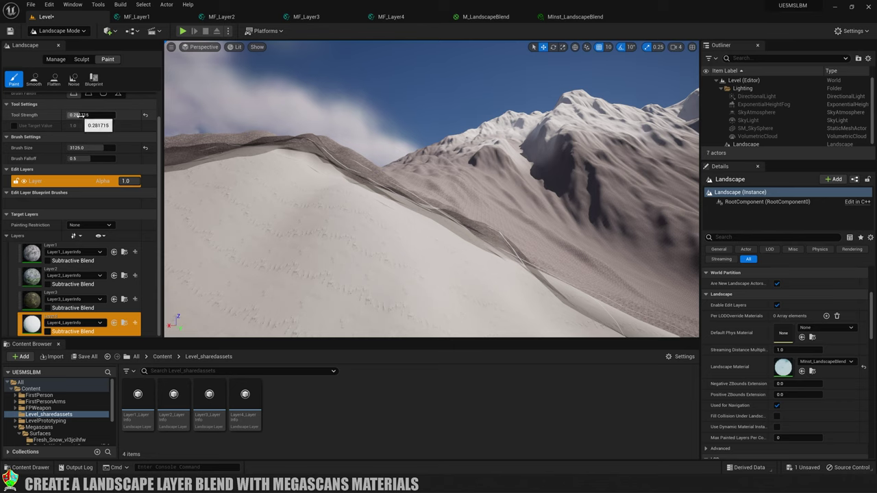
{"action": "left_click_drag", "start_coordinate": [89, 114], "coordinate": [91, 114]}
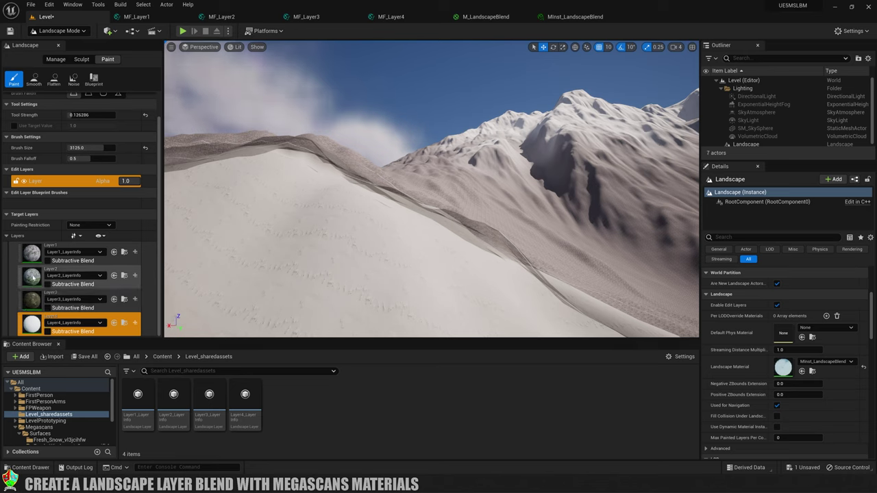
Paint Layer2 moss across the slopes below the snow line and around the near hill at tool strength about 0.13.
{"action": "left_click", "coordinate": [66, 283]}
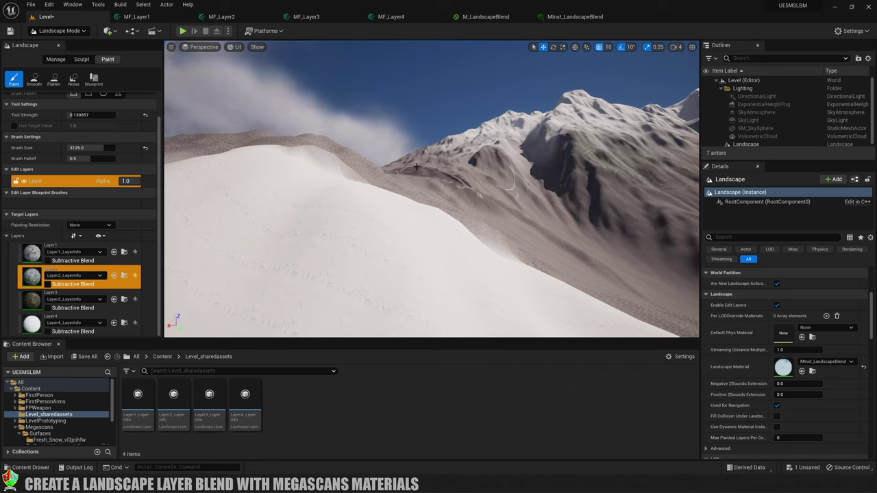
{"action": "mouse_move", "coordinate": [415, 165]}
{"action": "left_mouse_down"}
{"action": "mouse_move", "coordinate": [450, 176]}
{"action": "mouse_move", "coordinate": [459, 167]}
{"action": "mouse_move", "coordinate": [499, 172]}
{"action": "mouse_move", "coordinate": [518, 187]}
{"action": "mouse_move", "coordinate": [534, 170]}
{"action": "mouse_move", "coordinate": [332, 154]}
{"action": "mouse_move", "coordinate": [328, 137]}
{"action": "mouse_move", "coordinate": [333, 154]}
{"action": "mouse_move", "coordinate": [315, 189]}
{"action": "left_mouse_up"}
{"action": "scroll", "coordinate": [314, 189], "scroll_direction": "up", "scroll_amount": 5}
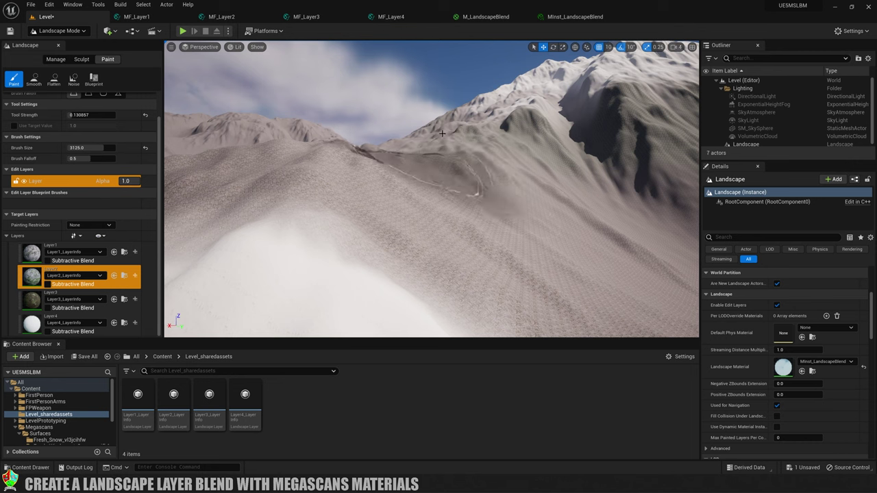
{"action": "mouse_move", "coordinate": [387, 139]}
{"action": "left_mouse_down"}
{"action": "mouse_move", "coordinate": [320, 159]}
{"action": "mouse_move", "coordinate": [302, 144]}
{"action": "mouse_move", "coordinate": [353, 154]}
{"action": "mouse_move", "coordinate": [353, 168]}
{"action": "mouse_move", "coordinate": [674, 105]}
{"action": "mouse_move", "coordinate": [654, 129]}
{"action": "mouse_move", "coordinate": [496, 137]}
{"action": "mouse_move", "coordinate": [451, 154]}
{"action": "mouse_move", "coordinate": [452, 142]}
{"action": "mouse_move", "coordinate": [340, 162]}
{"action": "mouse_move", "coordinate": [347, 155]}
{"action": "mouse_move", "coordinate": [333, 151]}
{"action": "mouse_move", "coordinate": [449, 154]}
{"action": "mouse_move", "coordinate": [444, 172]}
{"action": "mouse_move", "coordinate": [529, 125]}
{"action": "mouse_move", "coordinate": [566, 134]}
{"action": "mouse_move", "coordinate": [666, 115]}
{"action": "mouse_move", "coordinate": [654, 106]}
{"action": "mouse_move", "coordinate": [541, 121]}
{"action": "mouse_move", "coordinate": [391, 154]}
{"action": "left_mouse_up"}
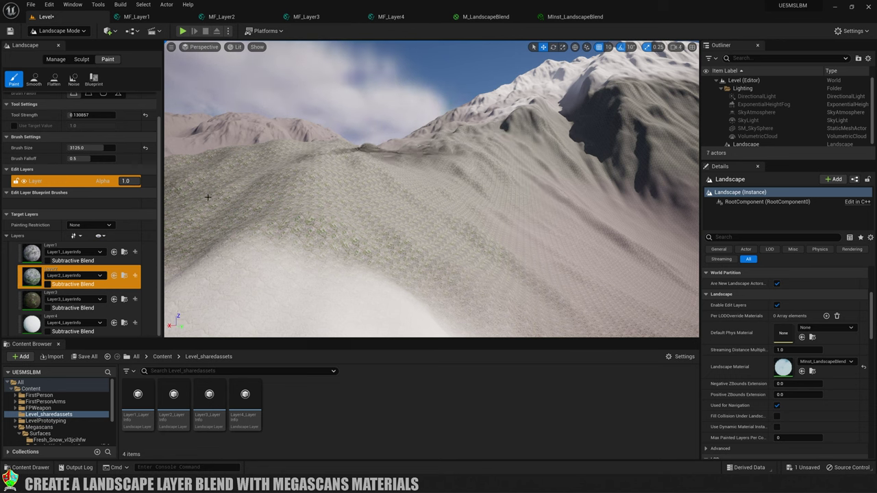
Paint Layer3 steppe over the near hill and the slopes beside it, raising the tool strength to about 0.35.
{"action": "left_click", "coordinate": [27, 305]}
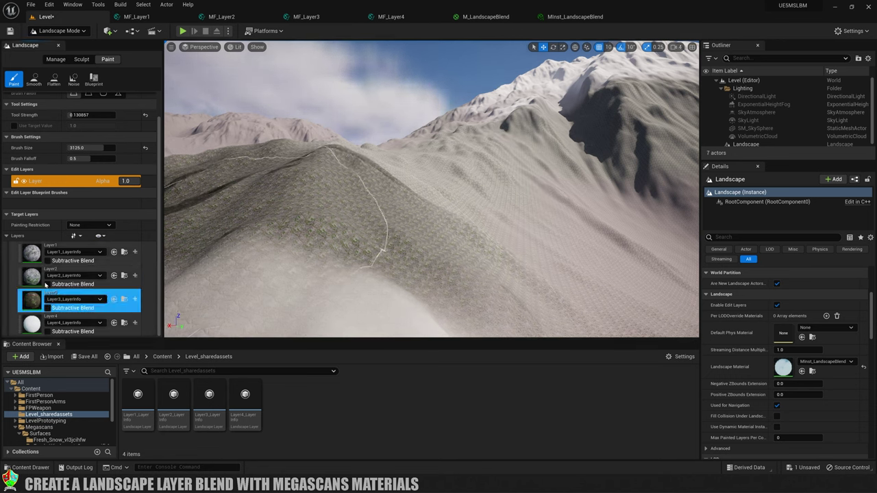
{"action": "right_click_drag", "start_coordinate": [518, 301], "coordinate": [521, 336]}
{"action": "left_click", "coordinate": [251, 167]}
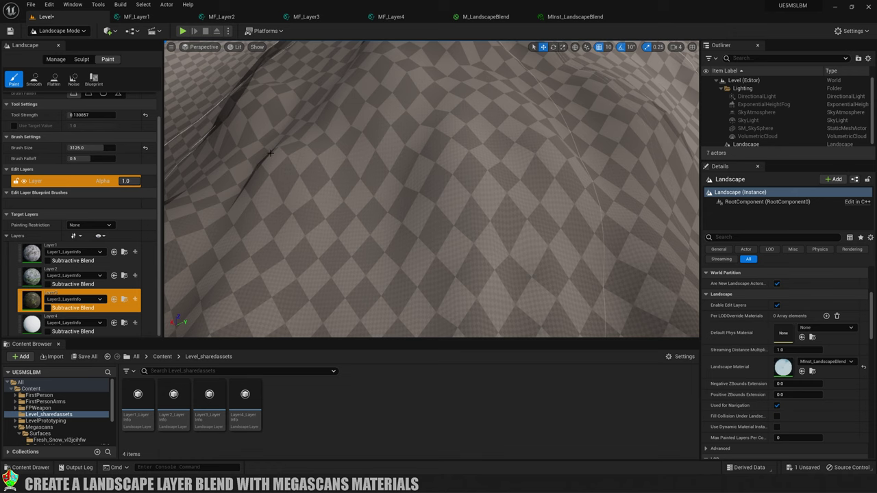
{"action": "right_click_drag", "start_coordinate": [270, 153], "coordinate": [350, 163]}
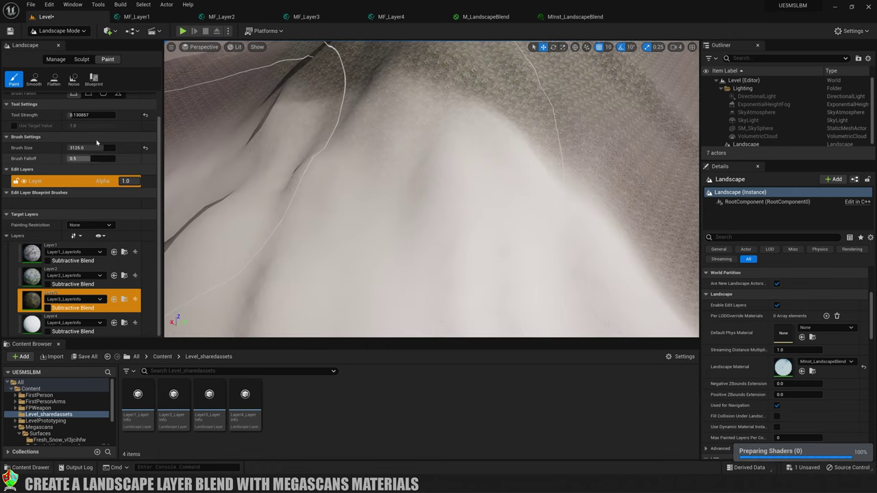
{"action": "right_click_drag", "start_coordinate": [383, 178], "coordinate": [425, 206]}
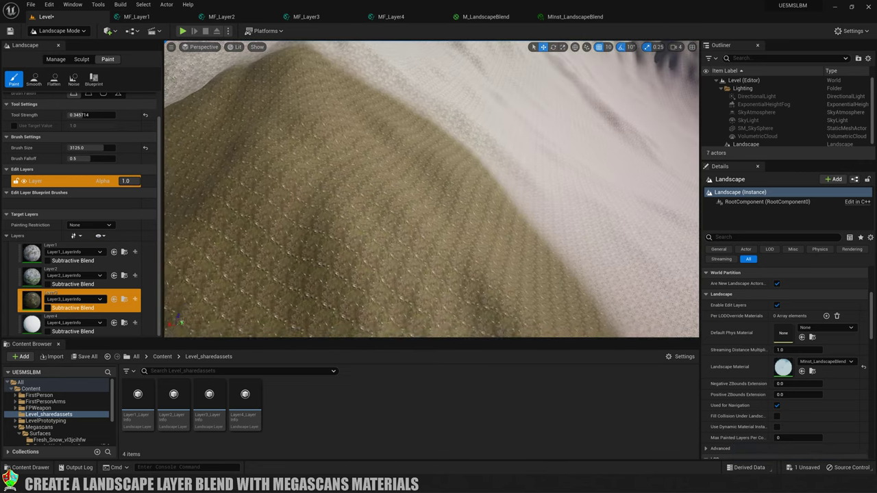
{"action": "scroll", "coordinate": [469, 184], "scroll_direction": "down", "scroll_amount": 10}
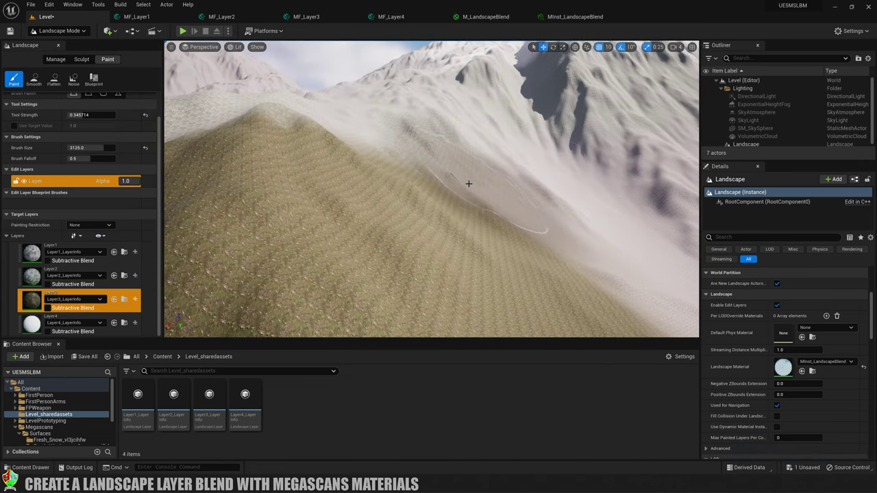
{"action": "right_click_drag", "start_coordinate": [469, 183], "coordinate": [489, 160]}
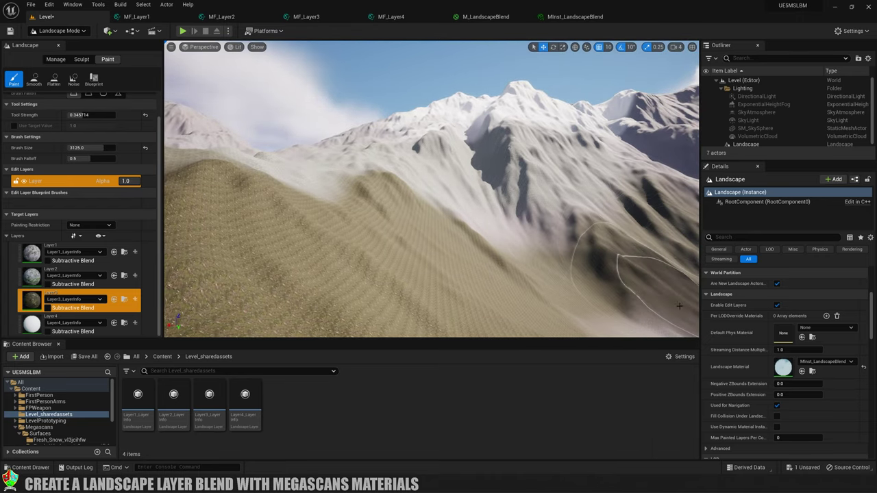
{"action": "left_click_drag", "start_coordinate": [562, 298], "coordinate": [2, 230]}
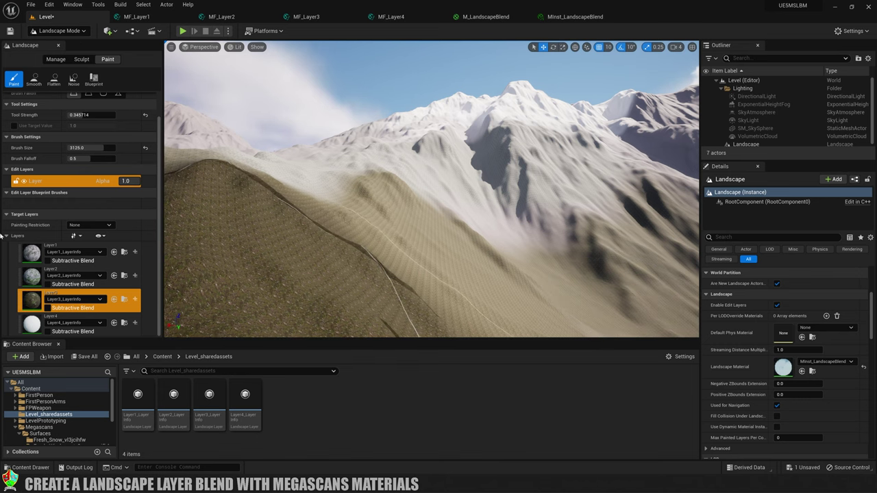
Undo a trial Layer2 moss stroke on the near hill and repaint moss over the steppe at tool strength about 0.13.
{"action": "left_click", "coordinate": [62, 272]}
{"action": "mouse_move", "coordinate": [226, 267]}
{"action": "left_mouse_down"}
{"action": "mouse_move", "coordinate": [401, 265]}
{"action": "mouse_move", "coordinate": [542, 320]}
{"action": "mouse_move", "coordinate": [587, 304]}
{"action": "mouse_move", "coordinate": [437, 298]}
{"action": "left_mouse_up"}
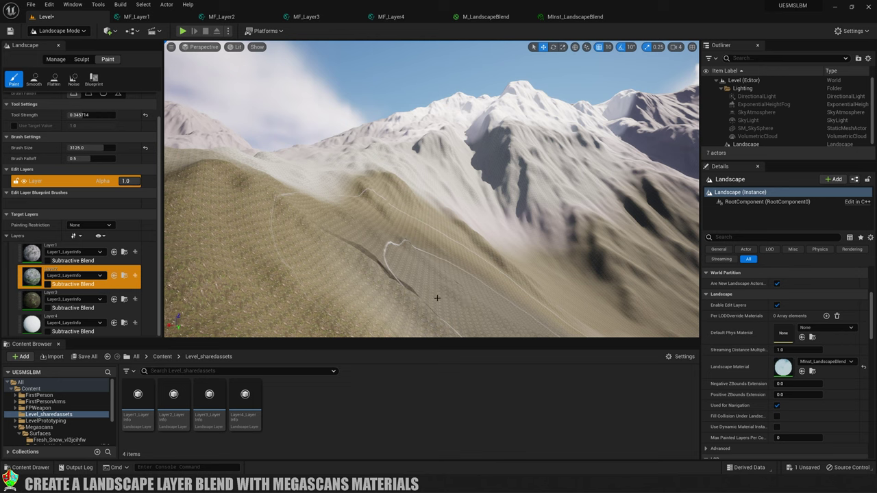
{"action": "key", "text": "ctrl+z"}
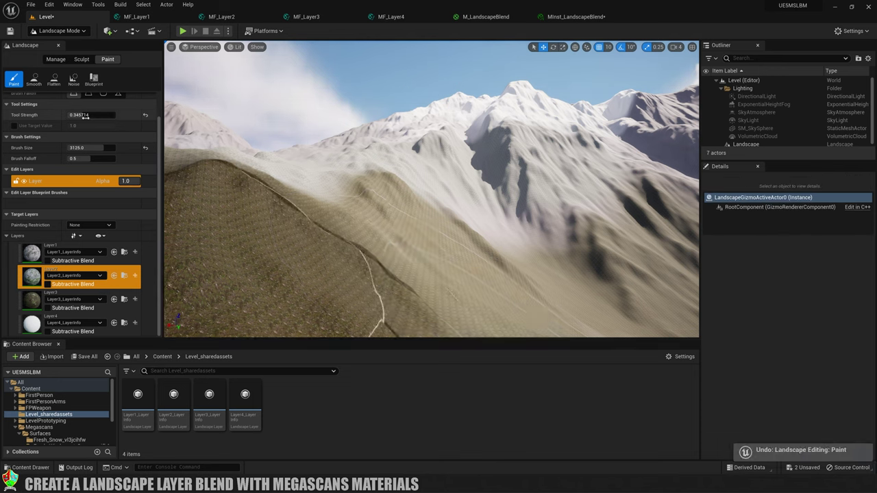
{"action": "mouse_move", "coordinate": [274, 260]}
{"action": "left_mouse_down"}
{"action": "mouse_move", "coordinate": [390, 253]}
{"action": "mouse_move", "coordinate": [466, 271]}
{"action": "mouse_move", "coordinate": [416, 300]}
{"action": "mouse_move", "coordinate": [226, 219]}
{"action": "mouse_move", "coordinate": [411, 261]}
{"action": "left_mouse_up"}
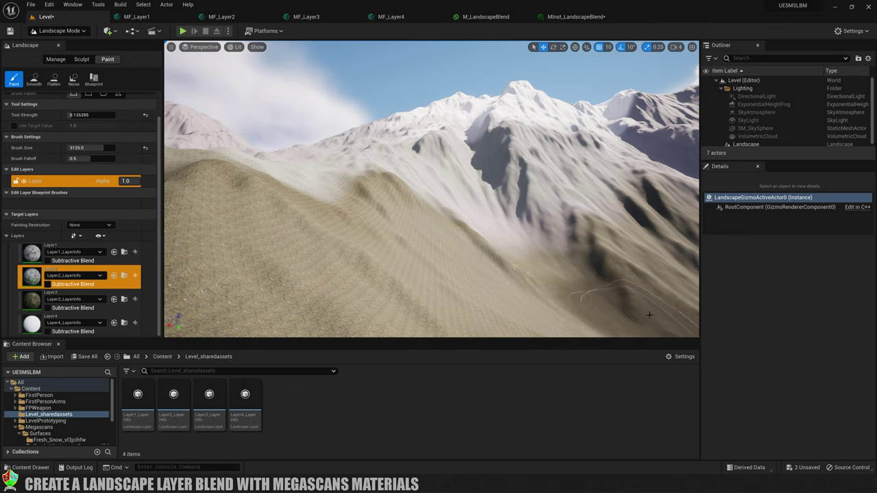
{"action": "mouse_move", "coordinate": [480, 256]}
{"action": "right_mouse_down"}
{"action": "mouse_move", "coordinate": [497, 254]}
{"action": "mouse_move", "coordinate": [354, 225]}
{"action": "right_mouse_up"}
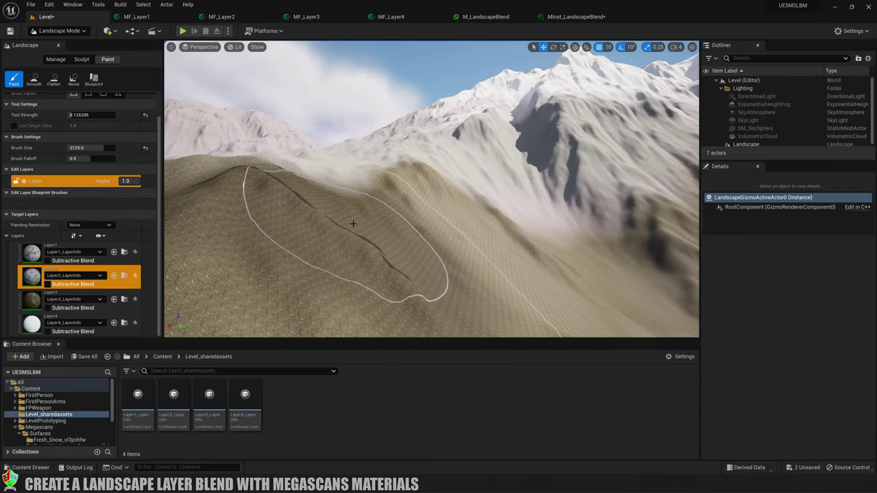
{"action": "left_click_drag", "start_coordinate": [351, 202], "coordinate": [293, 284]}
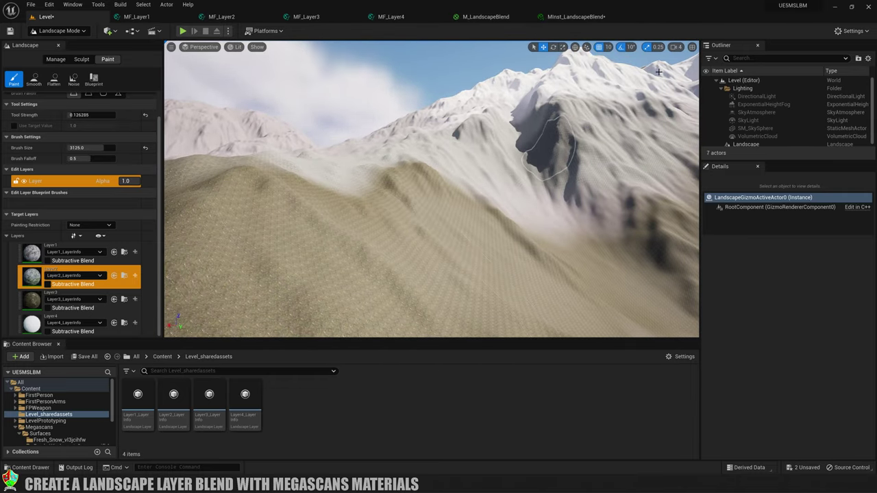
Undock the MInst_LandscapeBlend editor into a floating window beside the landscape view and enlarge it to show the layer parameters.
{"action": "left_click", "coordinate": [573, 17]}
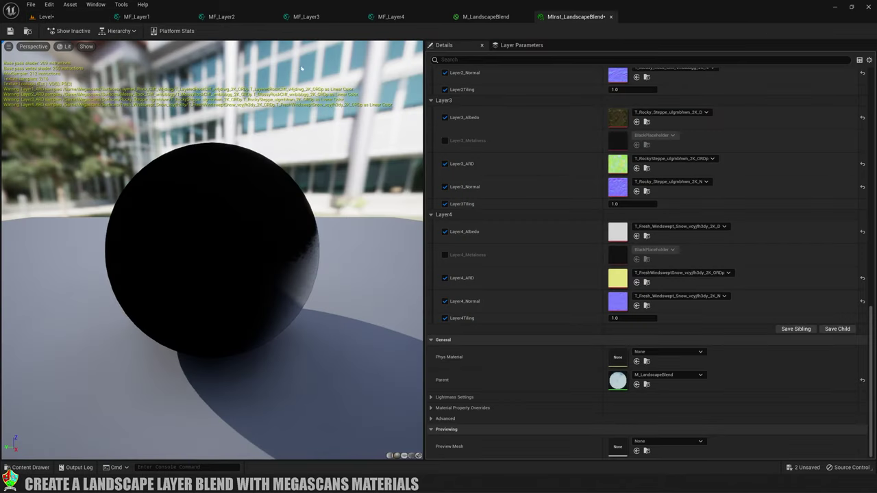
{"action": "left_click_drag", "start_coordinate": [567, 15], "coordinate": [613, 117]}
{"action": "left_click", "coordinate": [46, 17]}
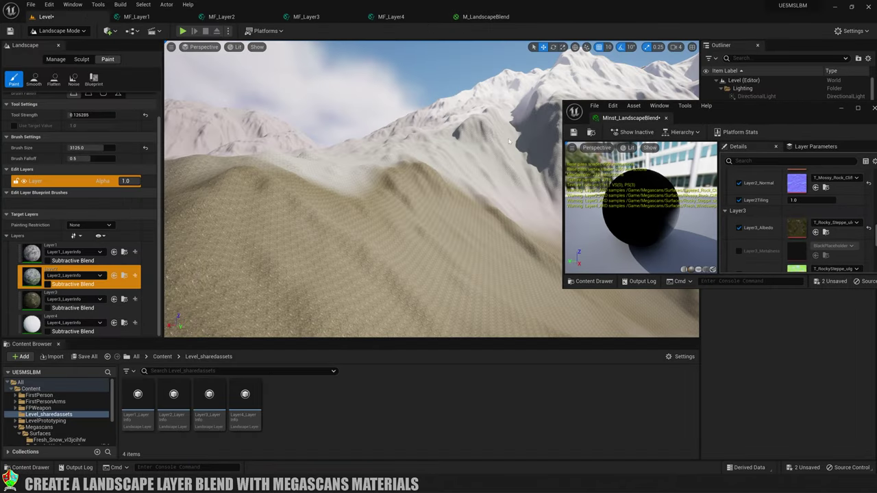
{"action": "left_click_drag", "start_coordinate": [726, 296], "coordinate": [740, 446]}
{"action": "mouse_move", "coordinate": [760, 105]}
{"action": "left_mouse_down"}
{"action": "mouse_move", "coordinate": [750, 135]}
{"action": "mouse_move", "coordinate": [692, 170]}
{"action": "mouse_move", "coordinate": [763, 135]}
{"action": "mouse_move", "coordinate": [725, 109]}
{"action": "mouse_move", "coordinate": [734, 92]}
{"action": "left_mouse_up"}
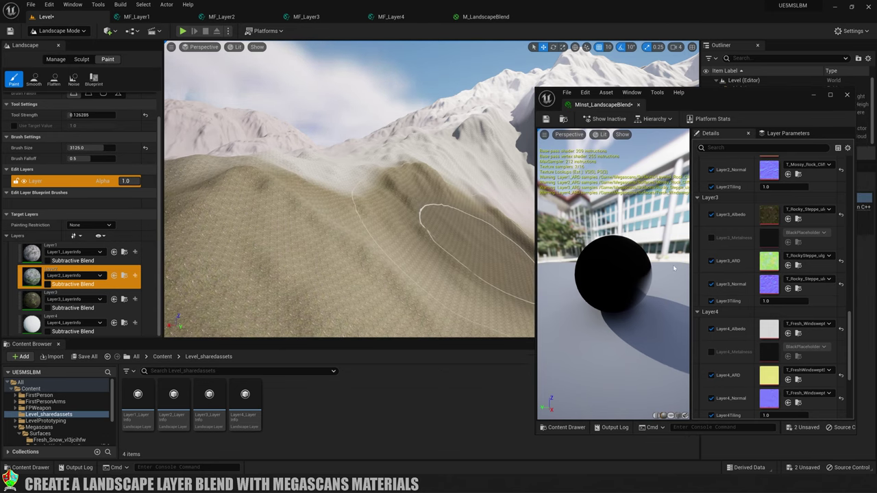
Set Layer3Tiling and Layer2Tiling to 0.1 in MInst_LandscapeBlend.
{"action": "scroll", "coordinate": [726, 233], "scroll_direction": "up", "scroll_amount": 2}
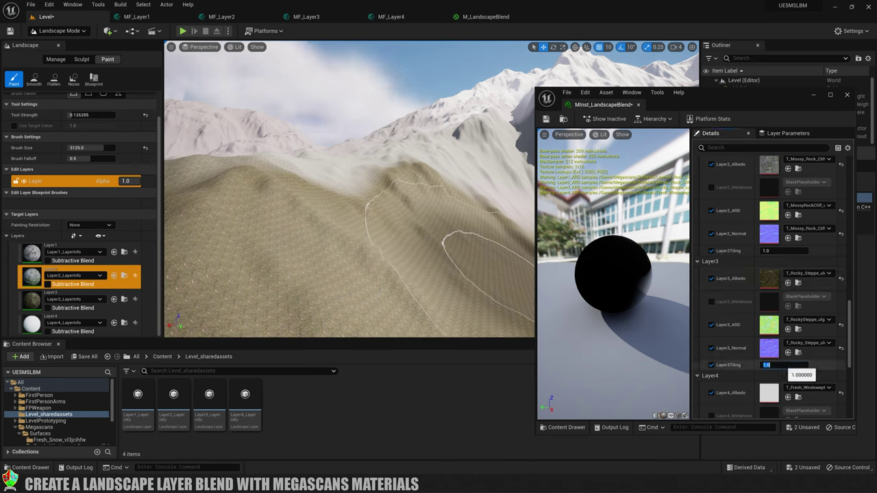
{"action": "key", "text": "Return"}
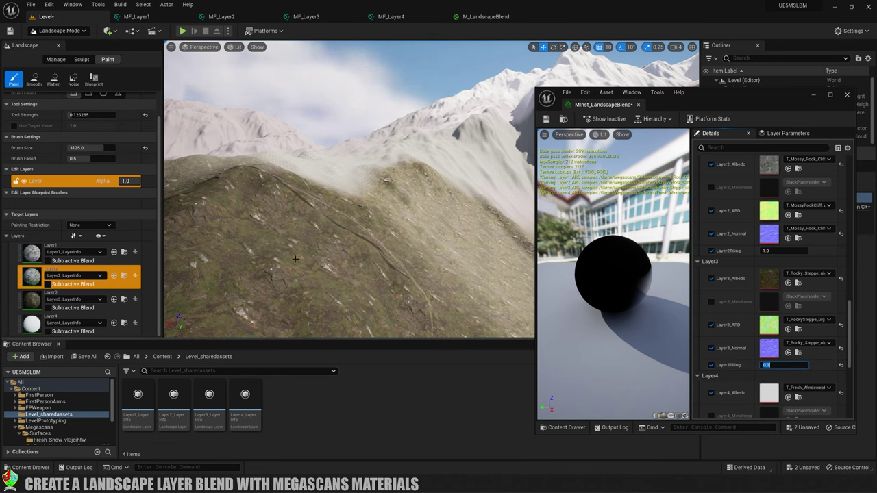
{"action": "scroll", "coordinate": [735, 277], "scroll_direction": "up", "scroll_amount": 3}
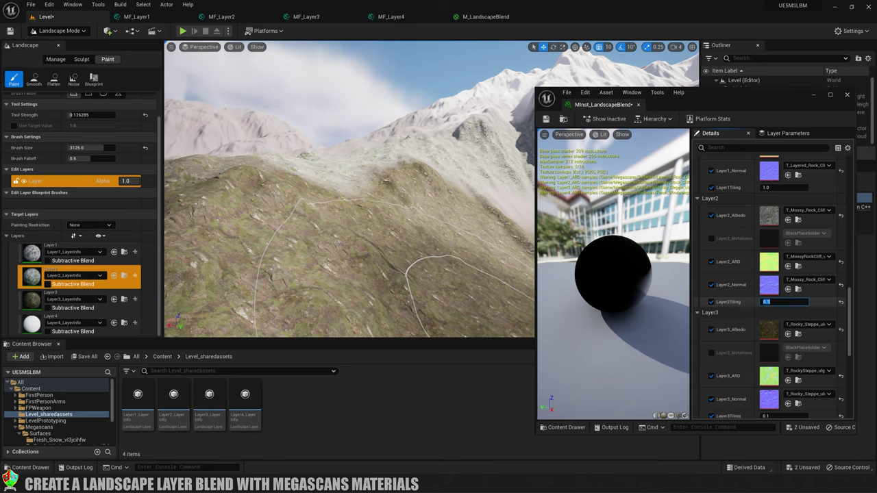
{"action": "key", "text": "Return"}
Lower Layer2Tiling to 0.03 and set Layer4Tiling to 0.01 in MInst_LandscapeBlend.
{"action": "mouse_move", "coordinate": [482, 191]}
{"action": "right_mouse_down"}
{"action": "mouse_move", "coordinate": [473, 193]}
{"action": "mouse_move", "coordinate": [482, 191]}
{"action": "right_mouse_up"}
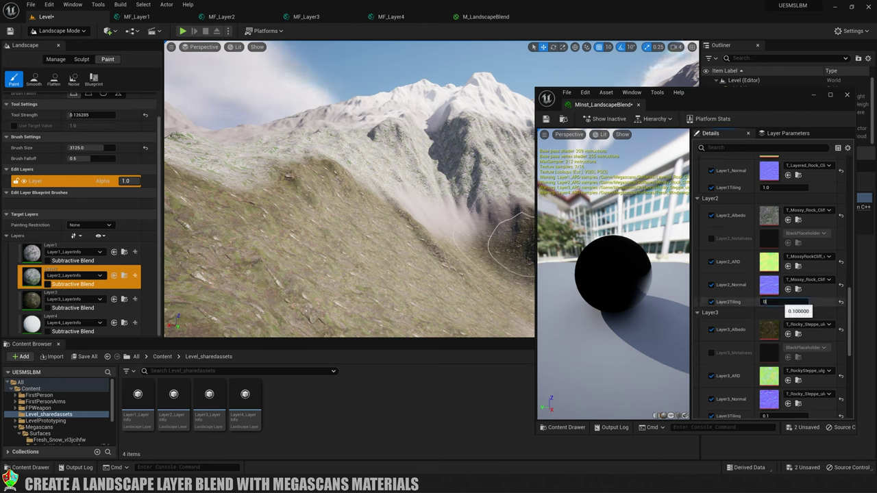
{"action": "key", "text": "Return"}
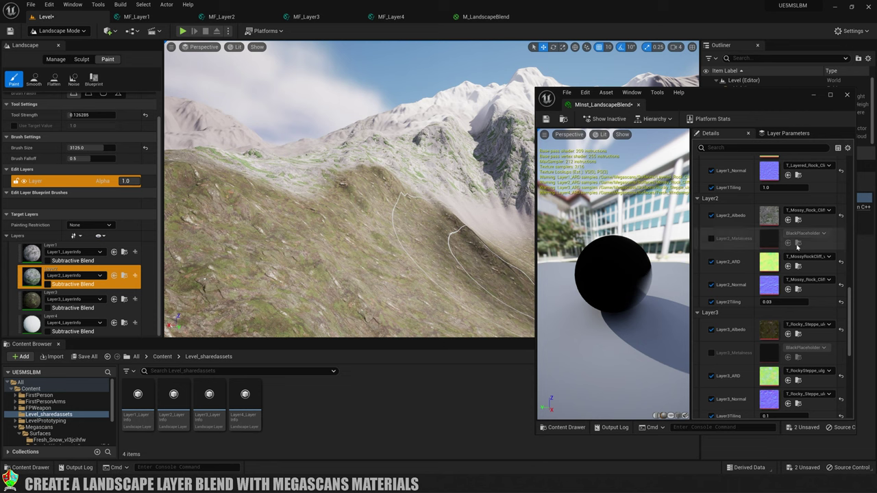
{"action": "scroll", "coordinate": [797, 246], "scroll_direction": "down", "scroll_amount": 8}
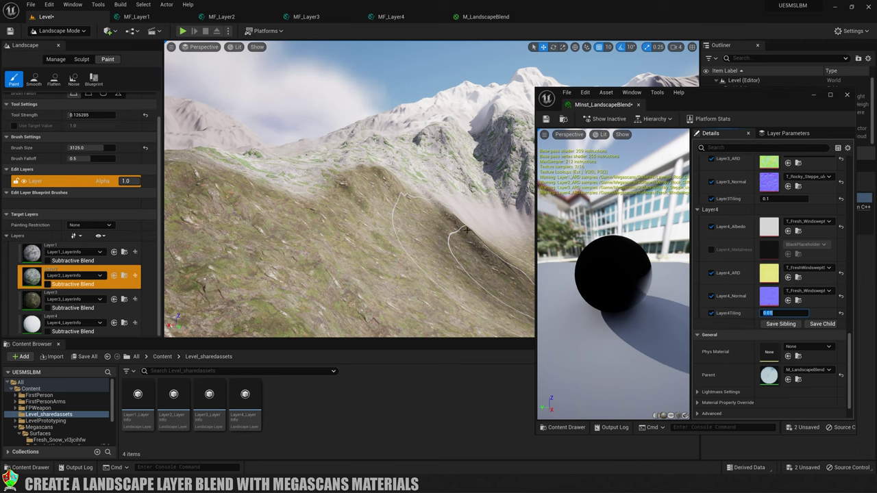
Paint Layer2 moss over the lower face and foot of the distant snowy mountain at tool strength about 0.13.
{"action": "right_click_drag", "start_coordinate": [466, 232], "coordinate": [379, 215]}
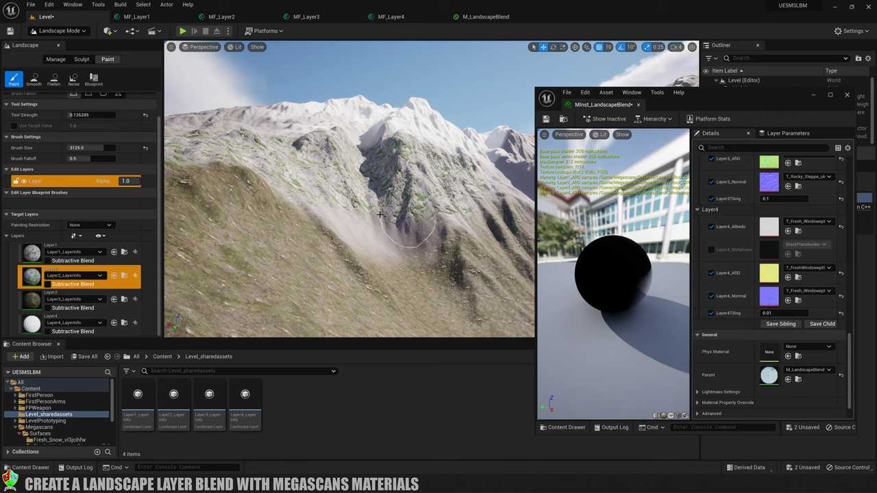
{"action": "mouse_move", "coordinate": [380, 214]}
{"action": "left_mouse_down"}
{"action": "mouse_move", "coordinate": [359, 251]}
{"action": "mouse_move", "coordinate": [373, 240]}
{"action": "left_mouse_up"}
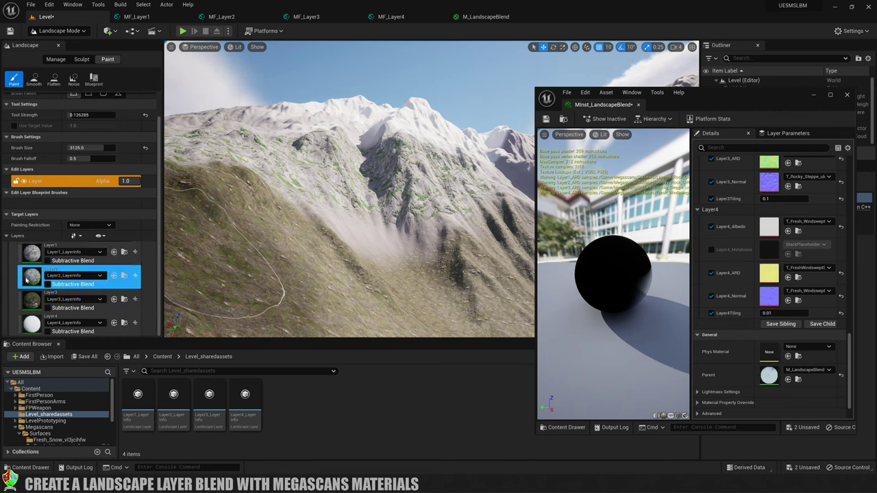
{"action": "mouse_move", "coordinate": [354, 231]}
{"action": "left_mouse_down"}
{"action": "mouse_move", "coordinate": [390, 240]}
{"action": "mouse_move", "coordinate": [450, 226]}
{"action": "mouse_move", "coordinate": [346, 236]}
{"action": "mouse_move", "coordinate": [279, 260]}
{"action": "mouse_move", "coordinate": [406, 254]}
{"action": "left_mouse_up"}
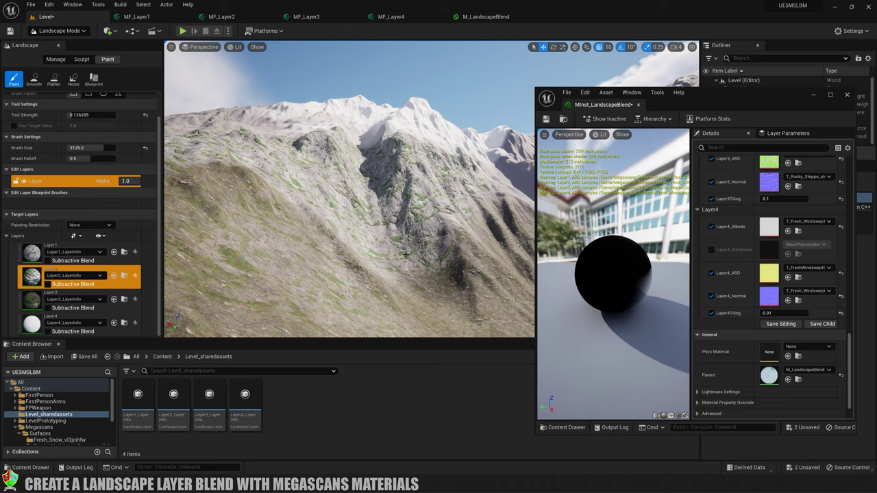
{"action": "right_click_drag", "start_coordinate": [406, 254], "coordinate": [463, 215]}
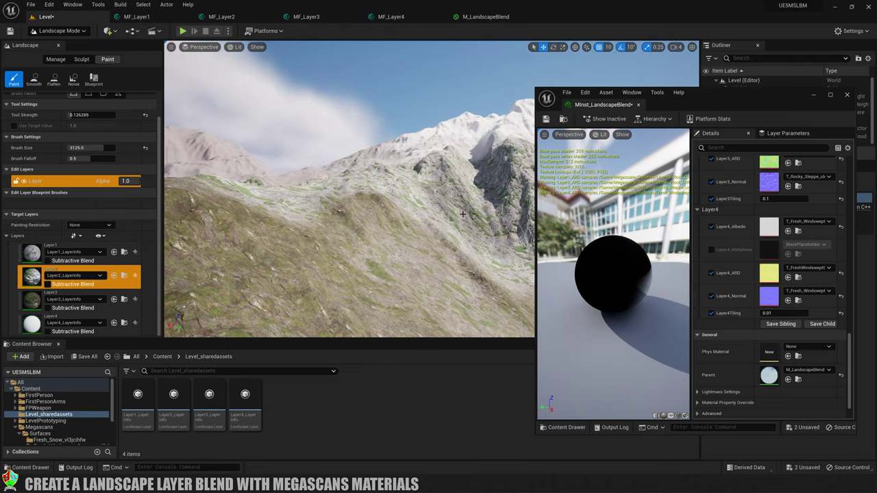
Save MInst_LandscapeBlend, close its floating window and save the modified Level.
{"action": "left_click", "coordinate": [545, 119]}
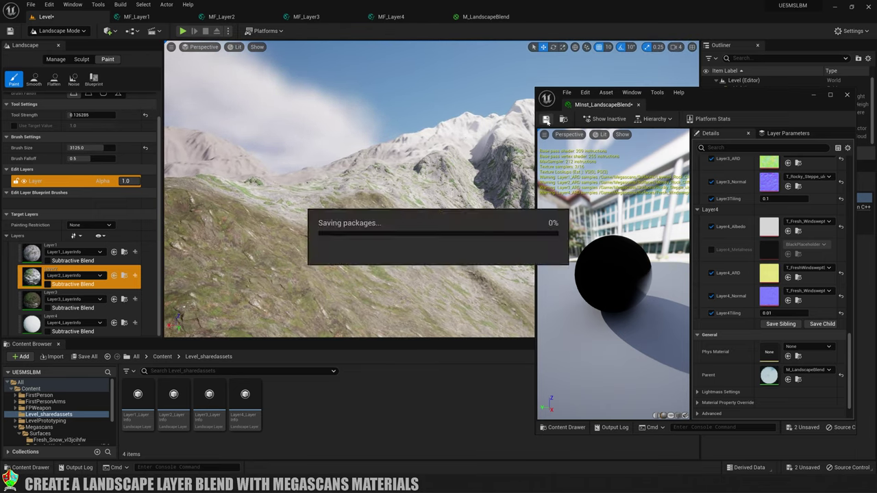
{"action": "left_click", "coordinate": [846, 94]}
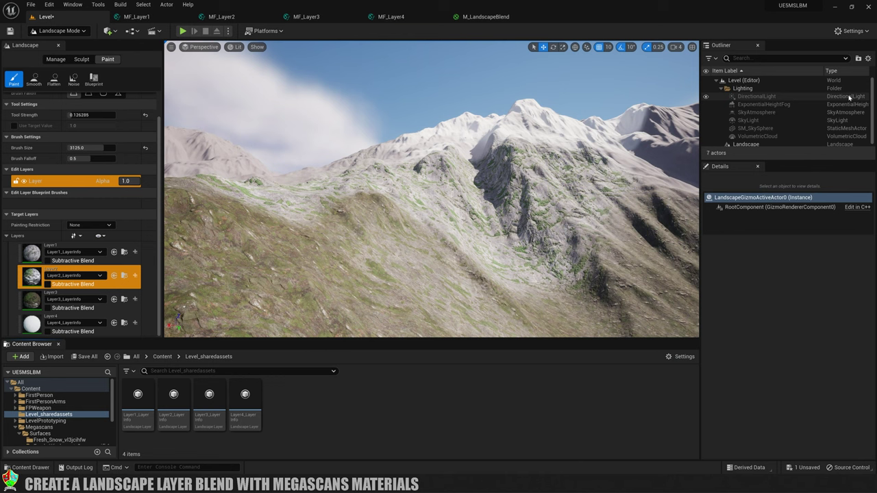
{"action": "left_click", "coordinate": [84, 357]}
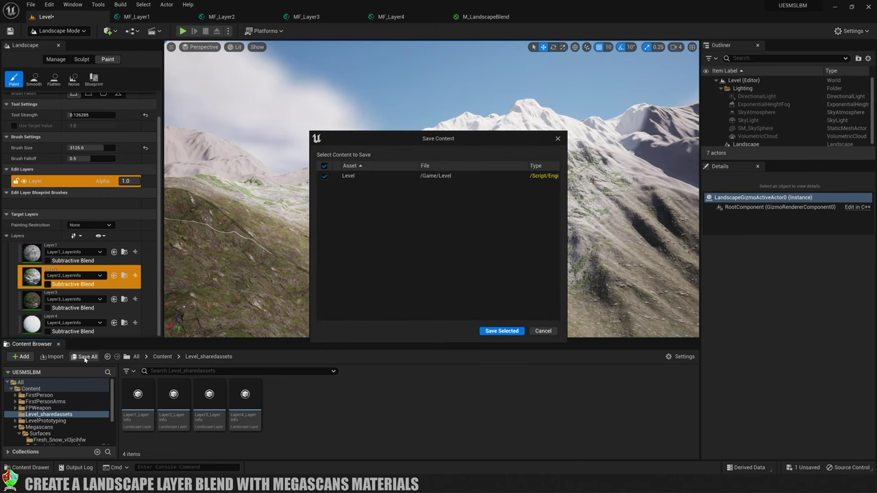
{"action": "left_click", "coordinate": [495, 331]}
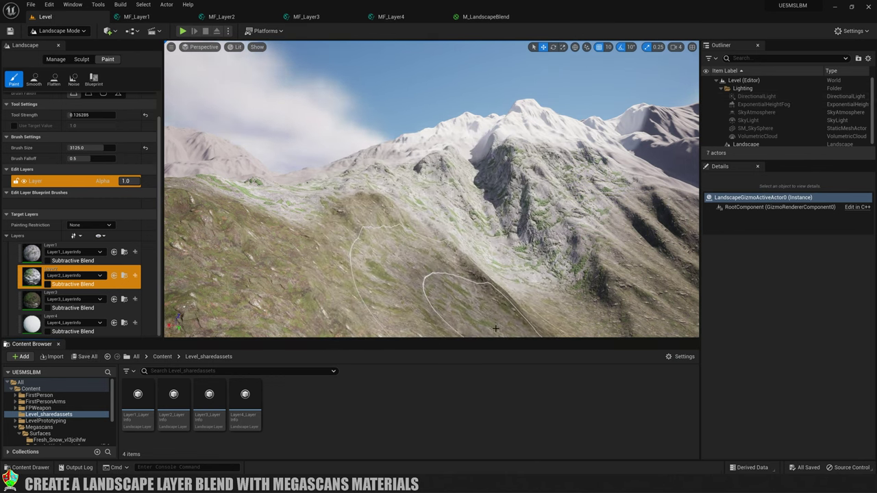